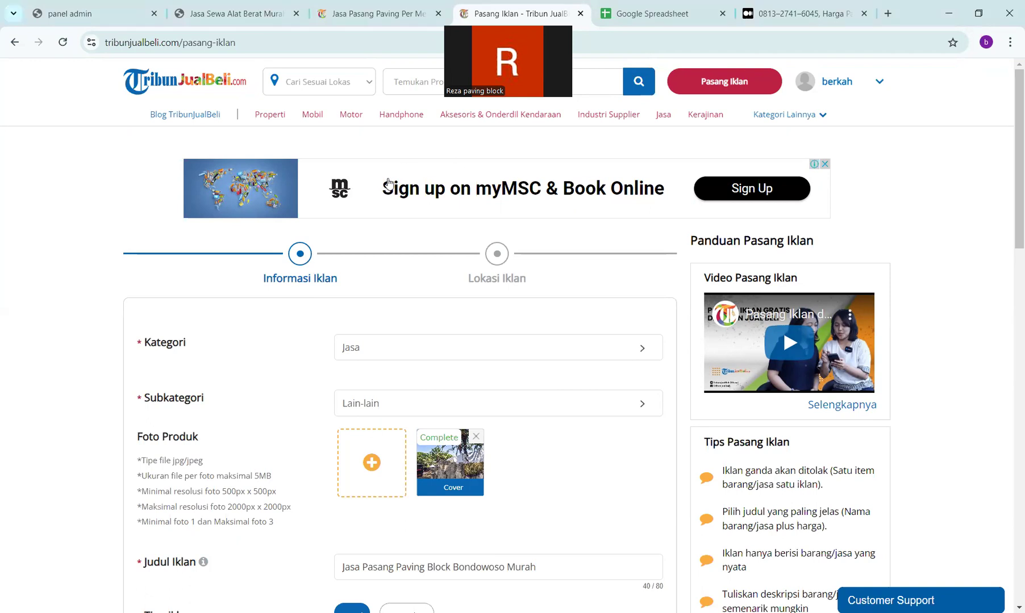
- Check the AKONTEN entries in panelMS, then return to the Ambulu heavy-equipment rental product page
click(205, 3)
click(111, 10)
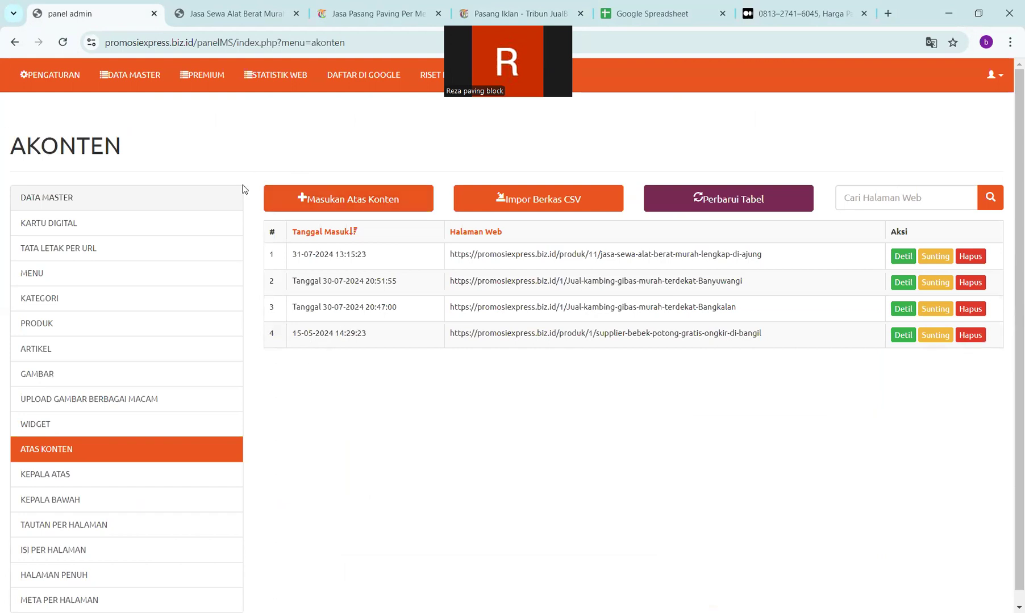
key(ctrl+Tab)
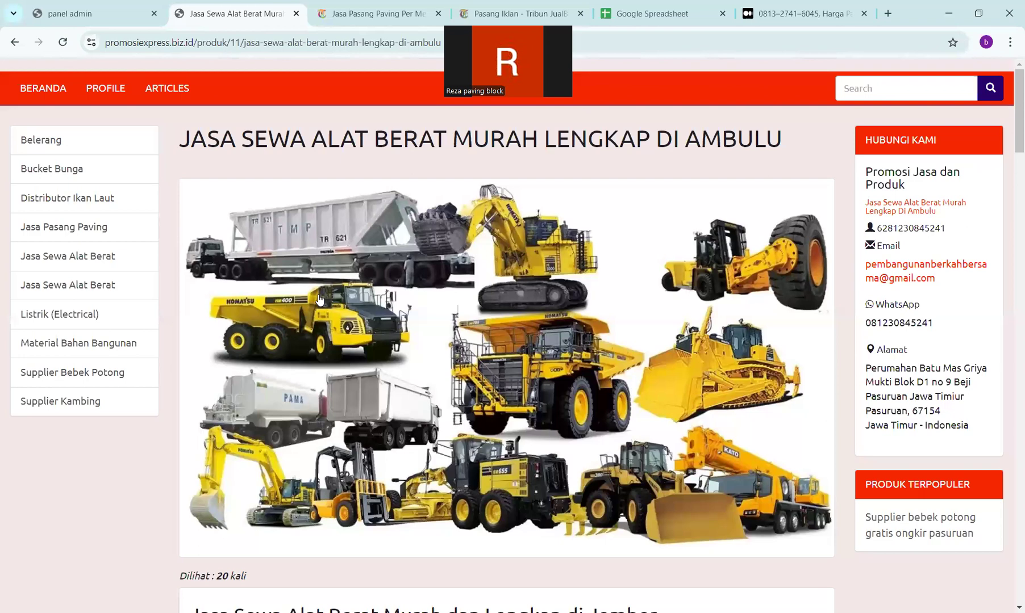
- Scroll down the product page and open the 'Di Ajung' heavy-equipment rental page
scroll(319, 299, down, 15)
scroll(319, 294, down, 4)
click(326, 360)
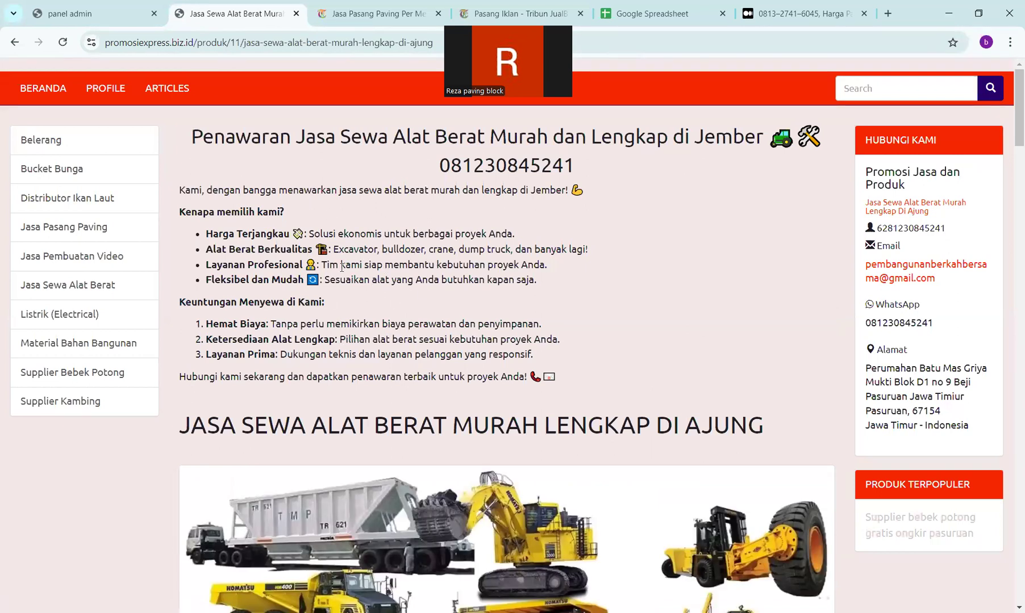
- Review the Ajung page, then bring up the Medium article on Banyuwangi paving block prices
scroll(342, 267, down, 3)
scroll(341, 274, down, 20)
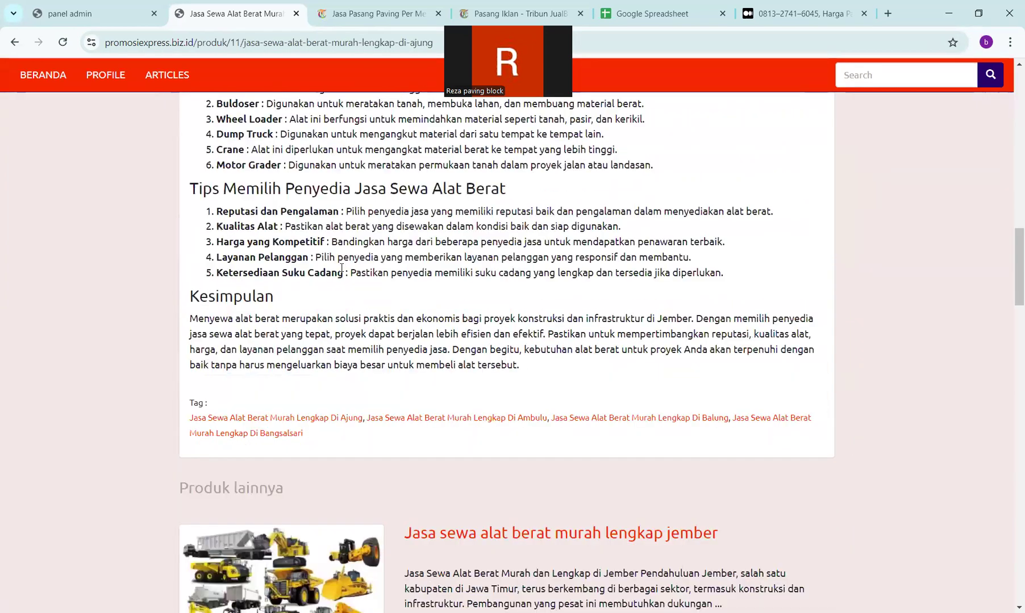
scroll(341, 274, down, 5)
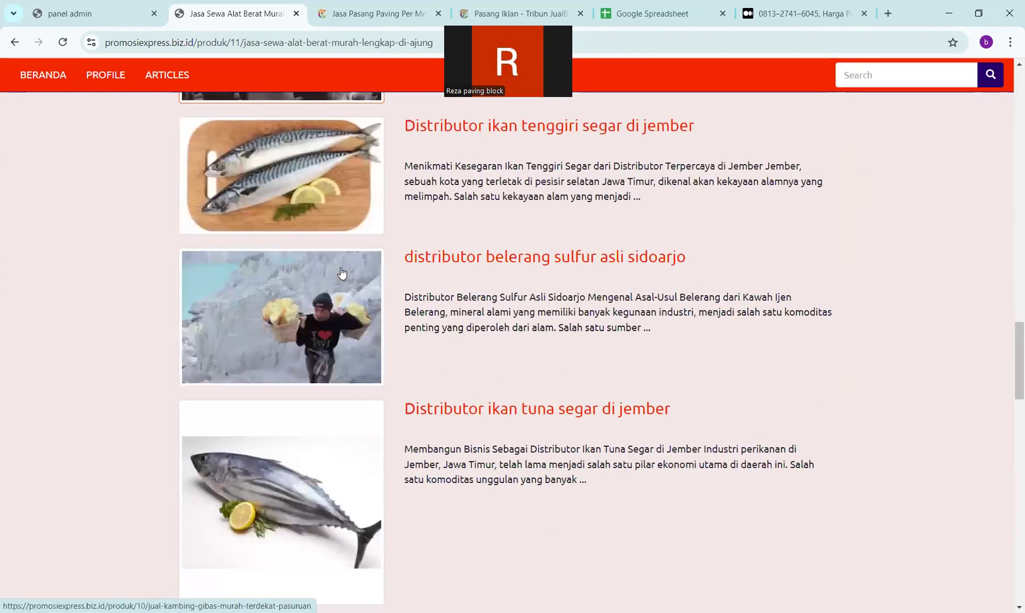
scroll(342, 274, up, 15)
scroll(579, 202, down, 4)
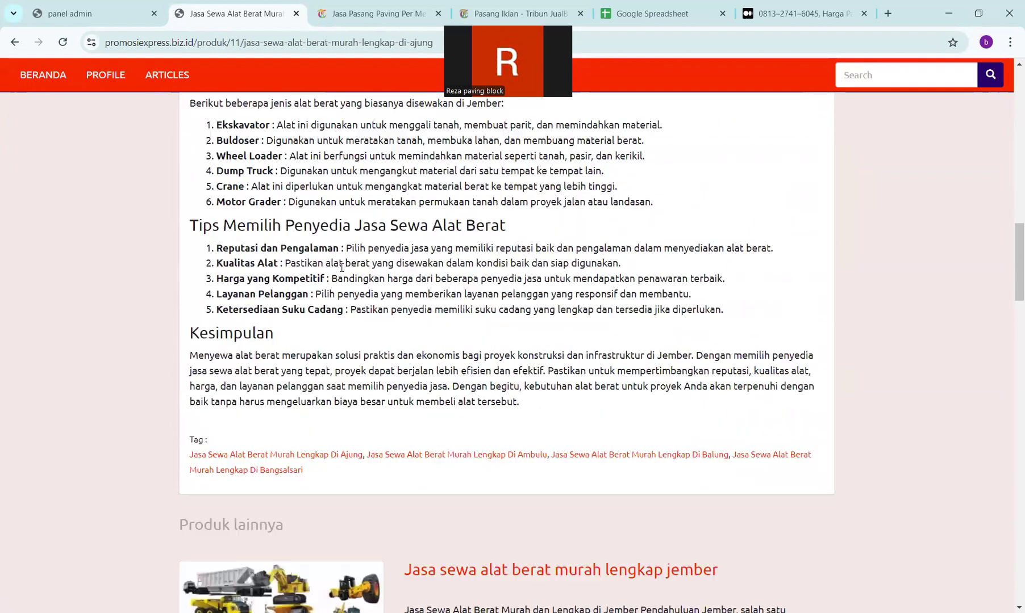
click(779, 6)
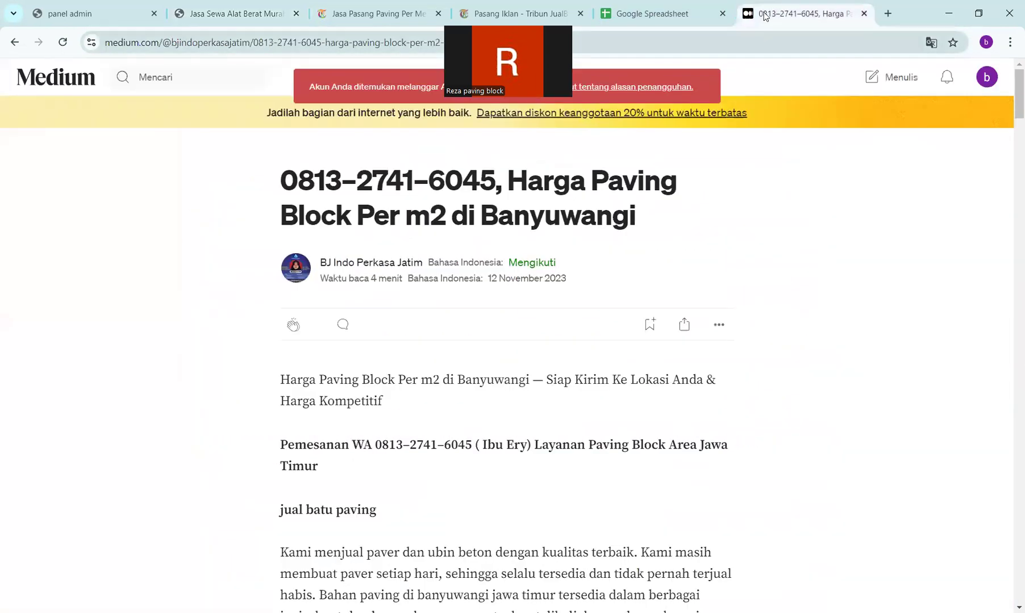
- Go to openai.com/chatgpt and start a fresh, empty ChatGPT chat
key(ctrl+l)
text(cha)
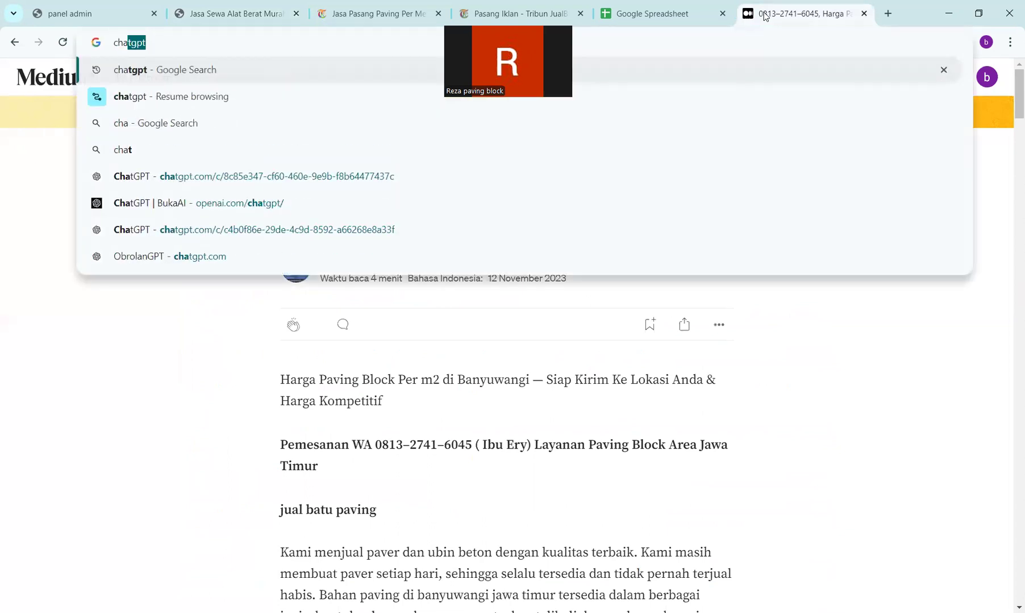
key(Down)
key(Down)
key(Down)
key(Down)
key(Down)
key(Return)
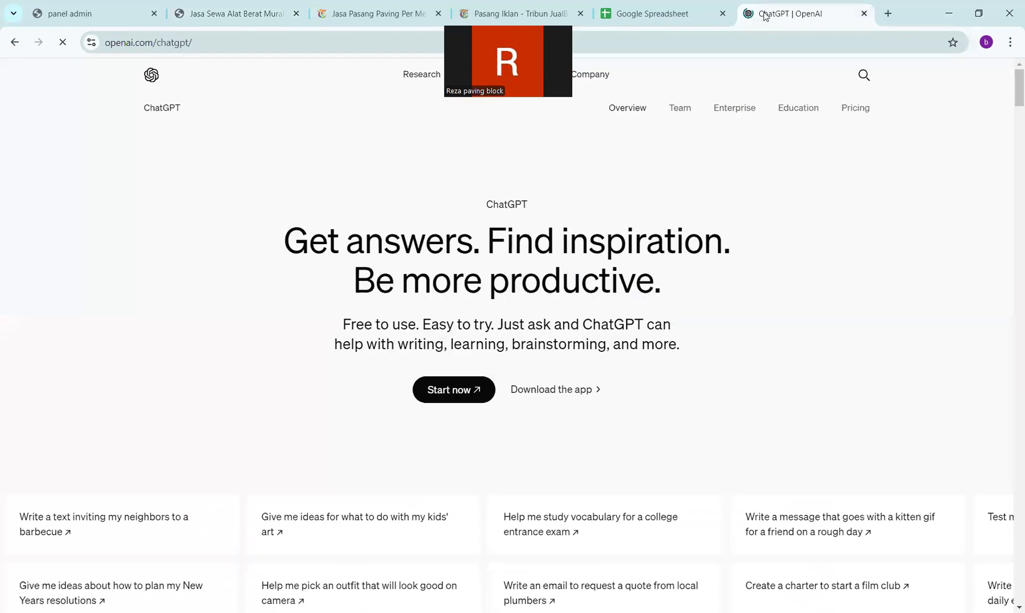
click(455, 398)
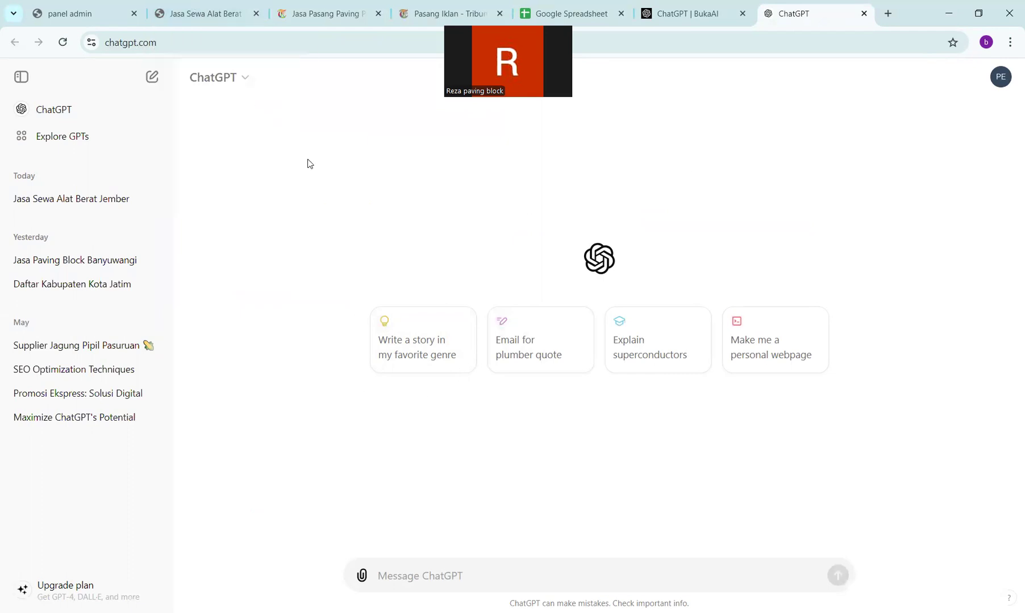
- On the Ajung rental page, select the 'Jasa Sewa Alat Berat Murah Lengkap Di Ambulu' tag title
click(200, 7)
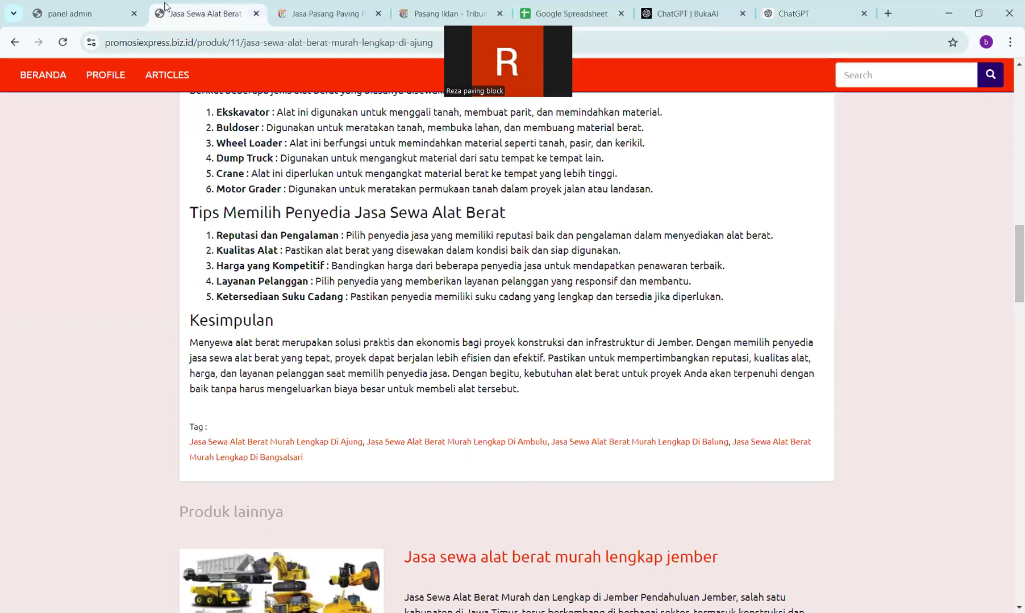
mouse_move(115, 10)
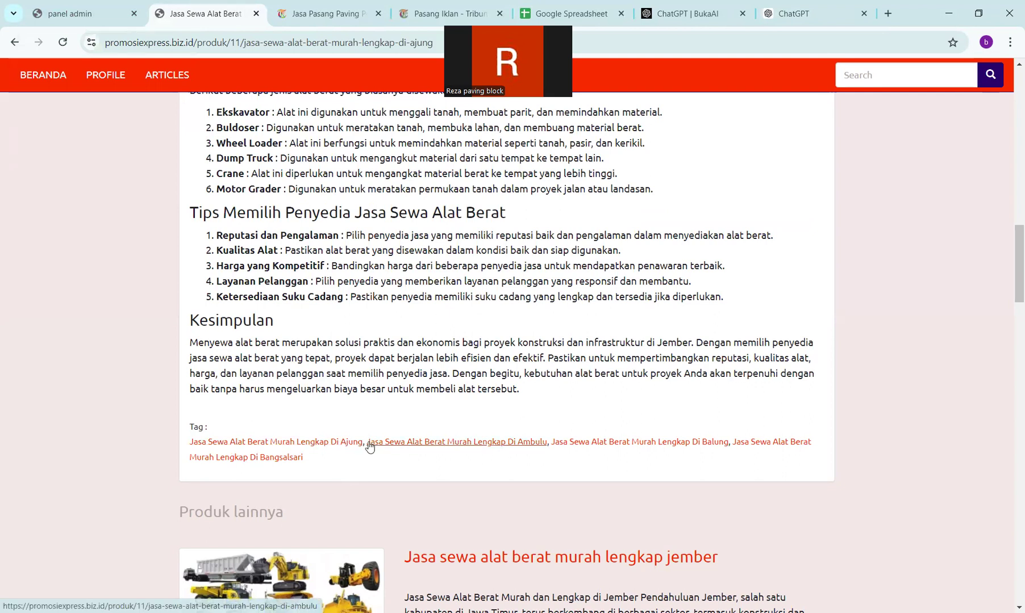
drag(378, 443, 548, 442)
key(ctrl+c)
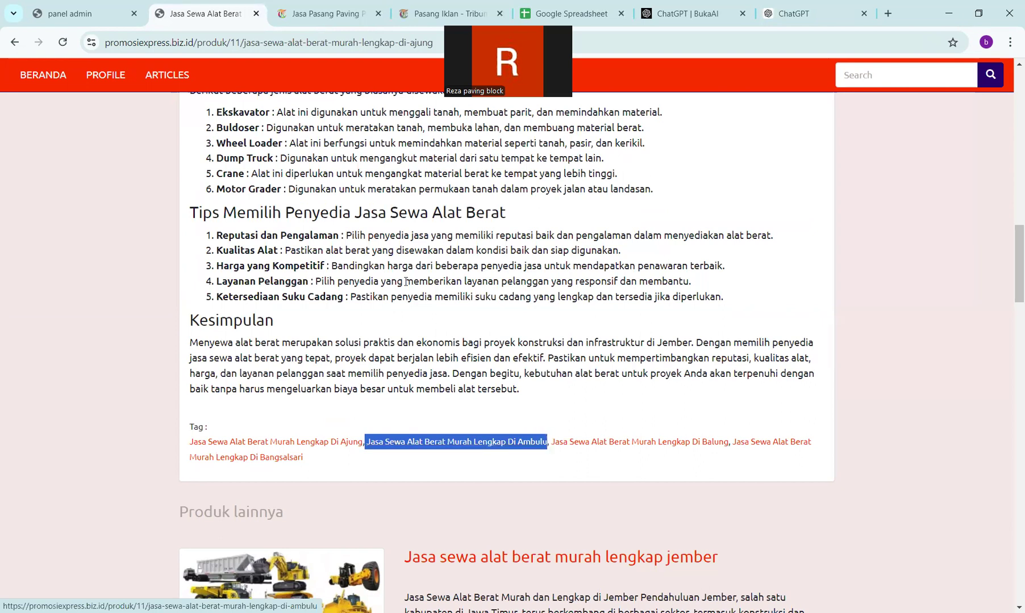
- Ask ChatGPT 'buatkan headline penawaran' for the Ambulu tag title, including the contact phone number
click(787, 16)
text(b)
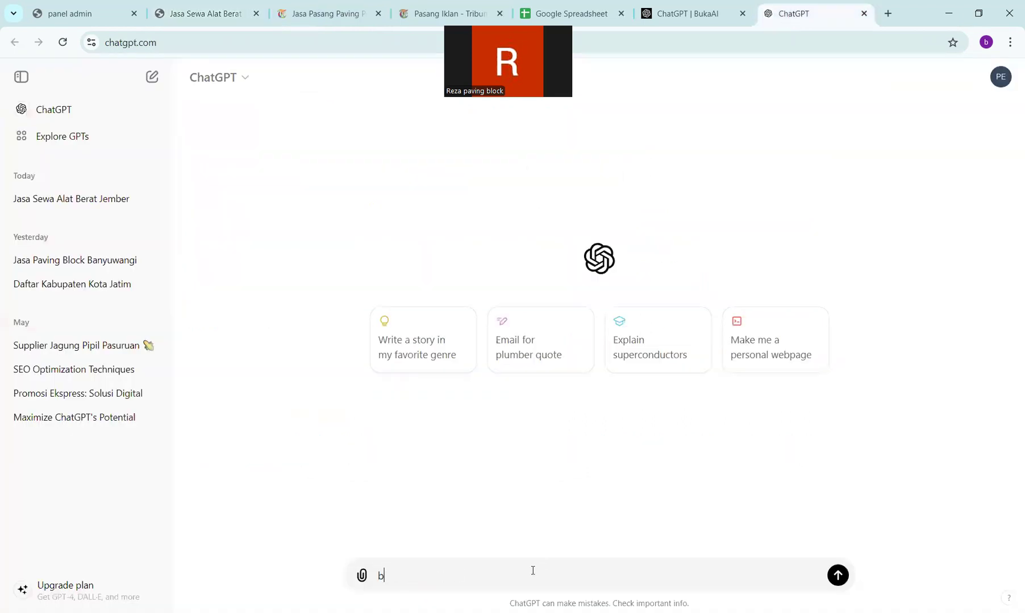
text(uatkan headline p)
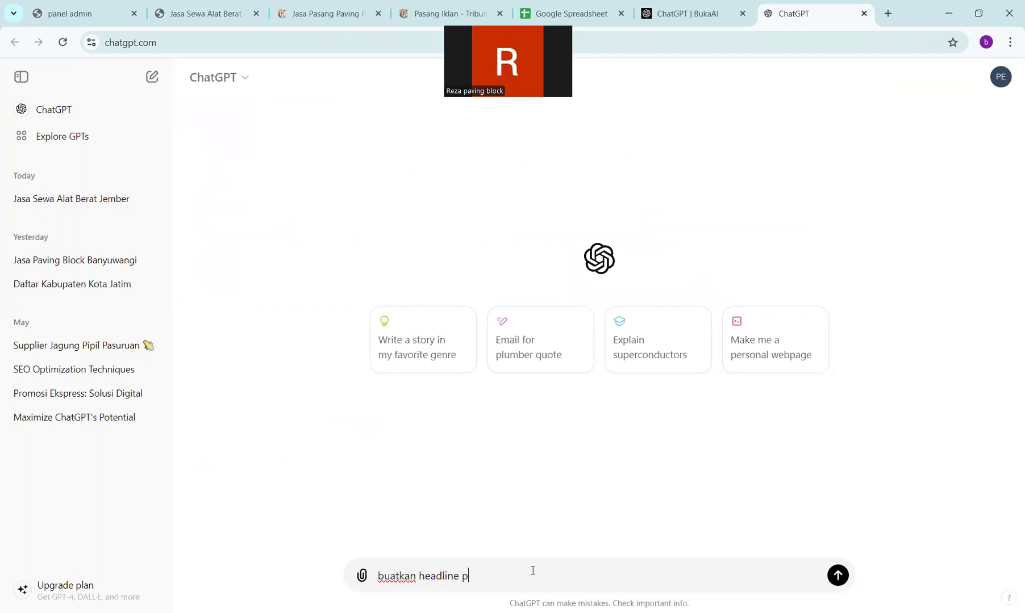
text(enawaran)
key(ctrl+v)
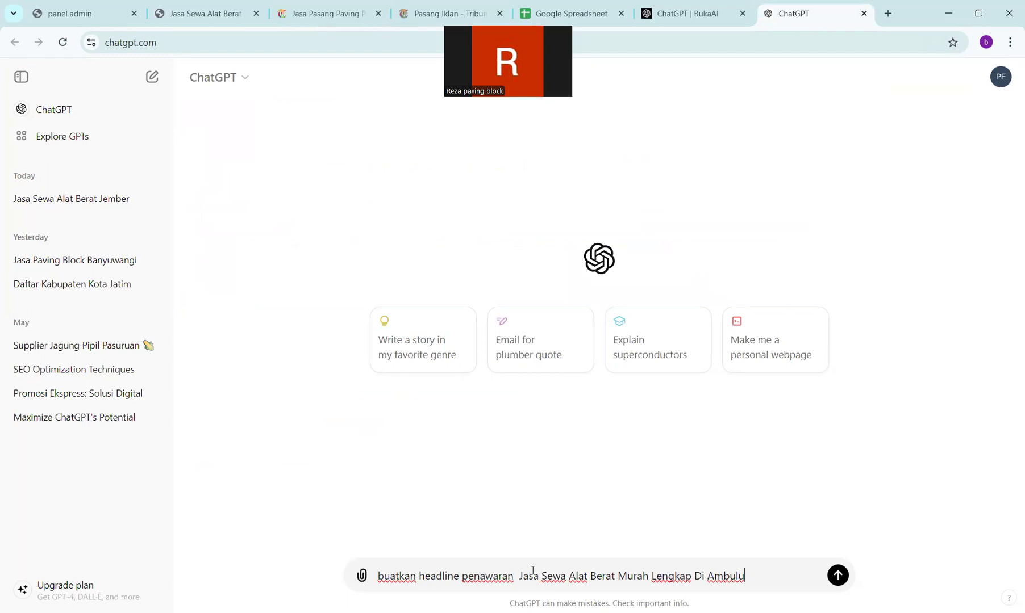
key(shift+Return)
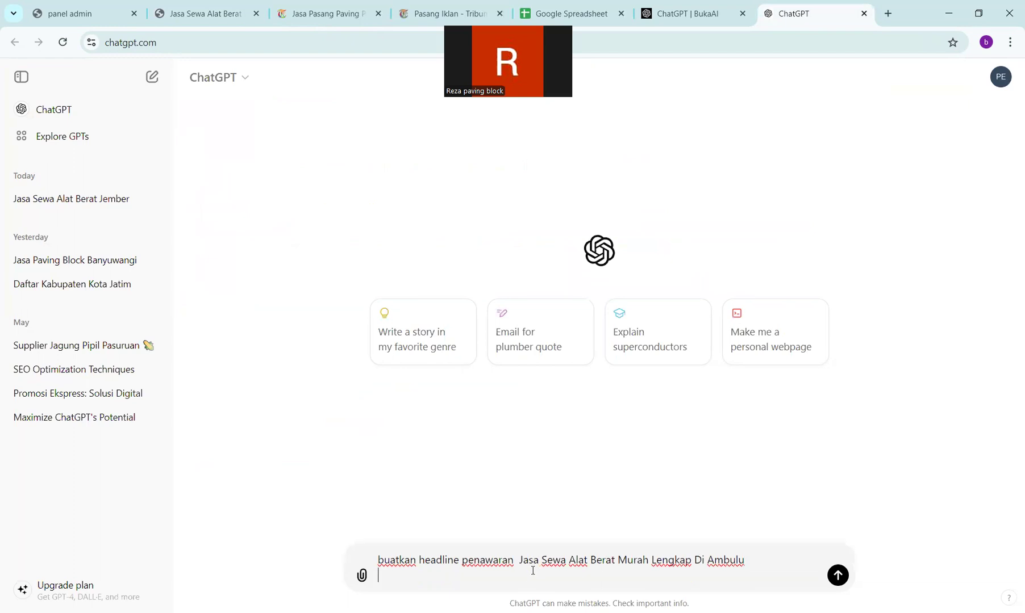
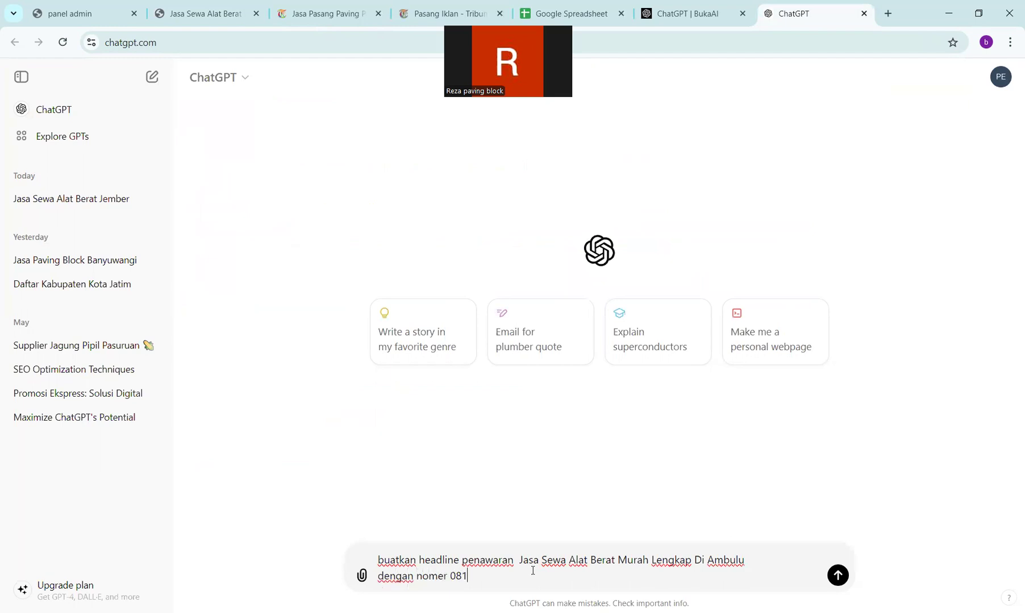
key(Return)
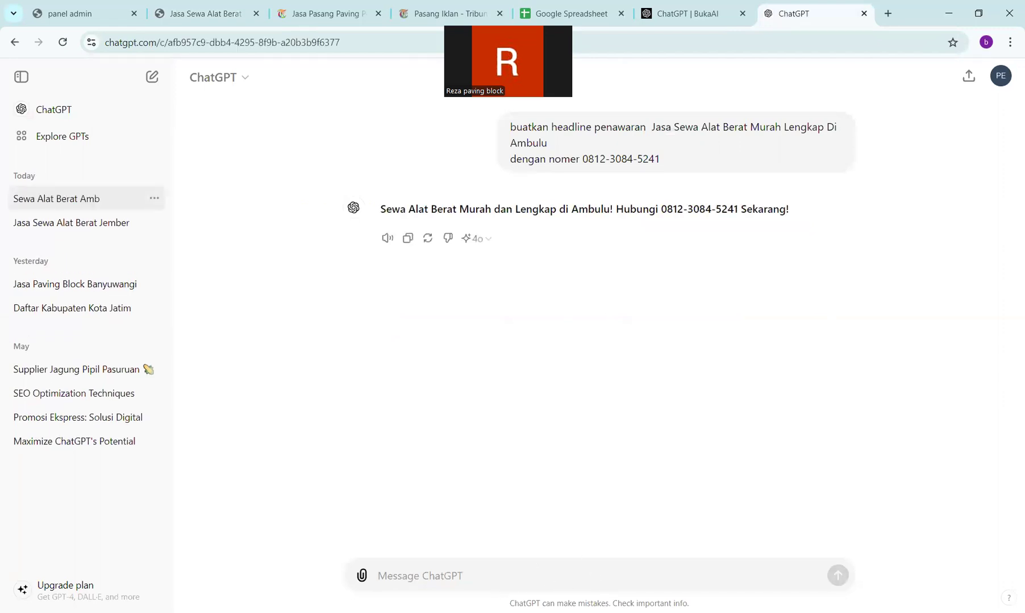
- Ask ChatGPT for more bullet points and emojis, then select the expanded Ambulu offer reply
click(493, 580)
text(ber)
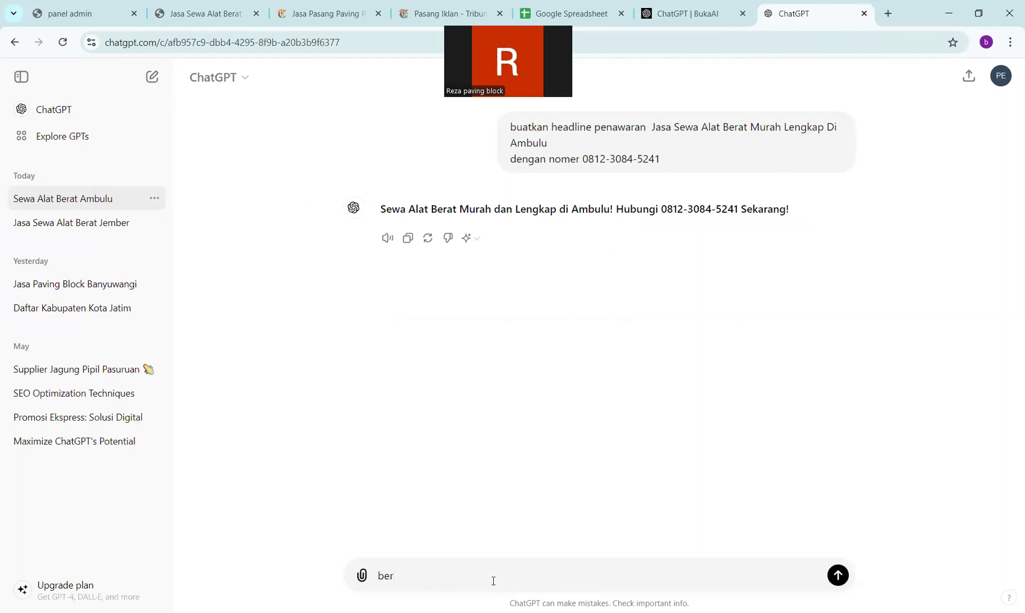
key(BackSpace)
key(BackSpace)
key(BackSpace)
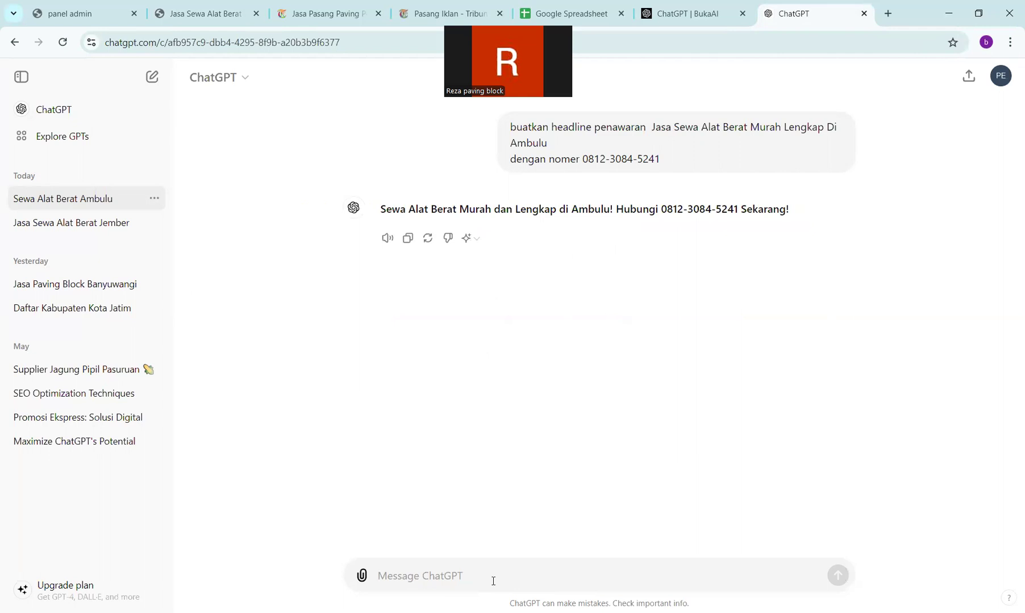
text(k)
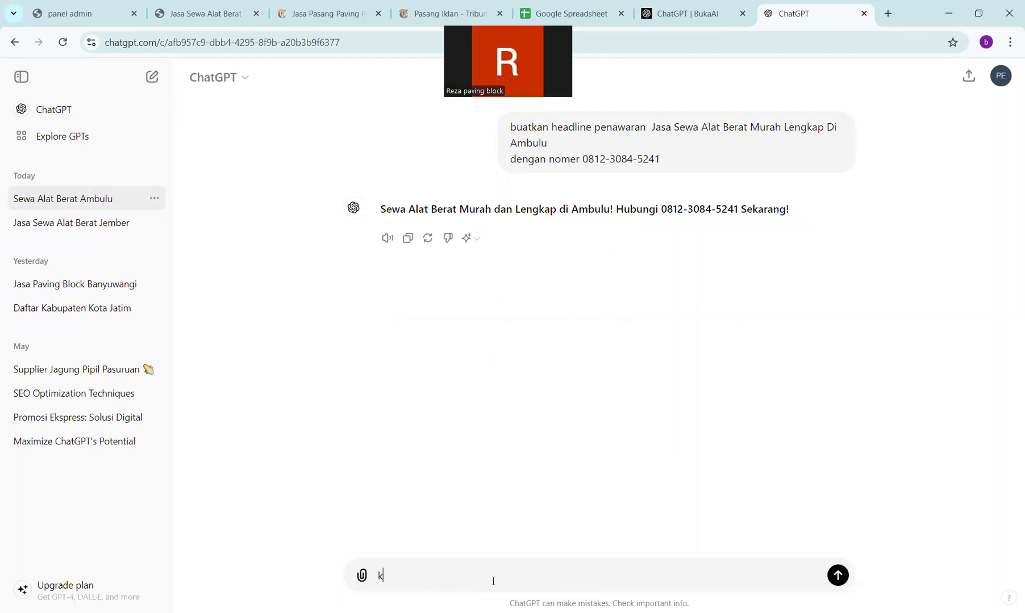
text(eurang banyak beri )
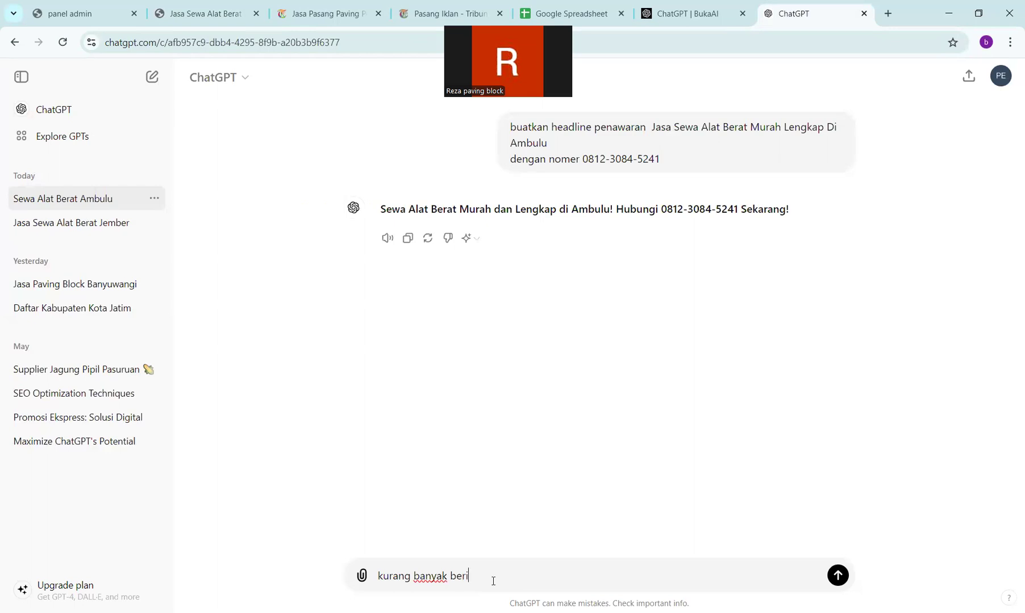
text(poin-poin nya dan ber)
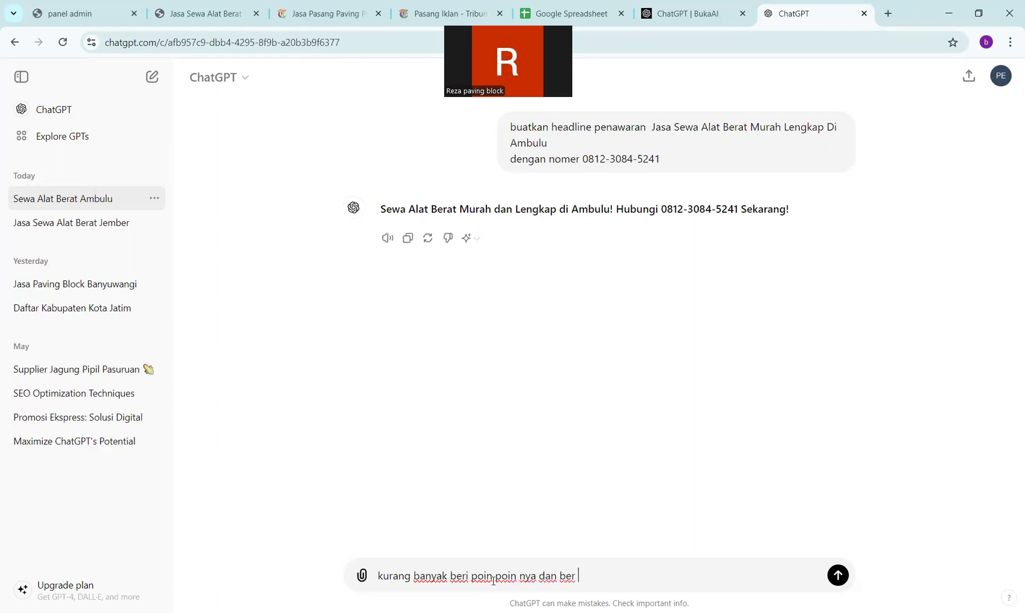
text(i emotikom)
text(n)
text(n)
key(Return)
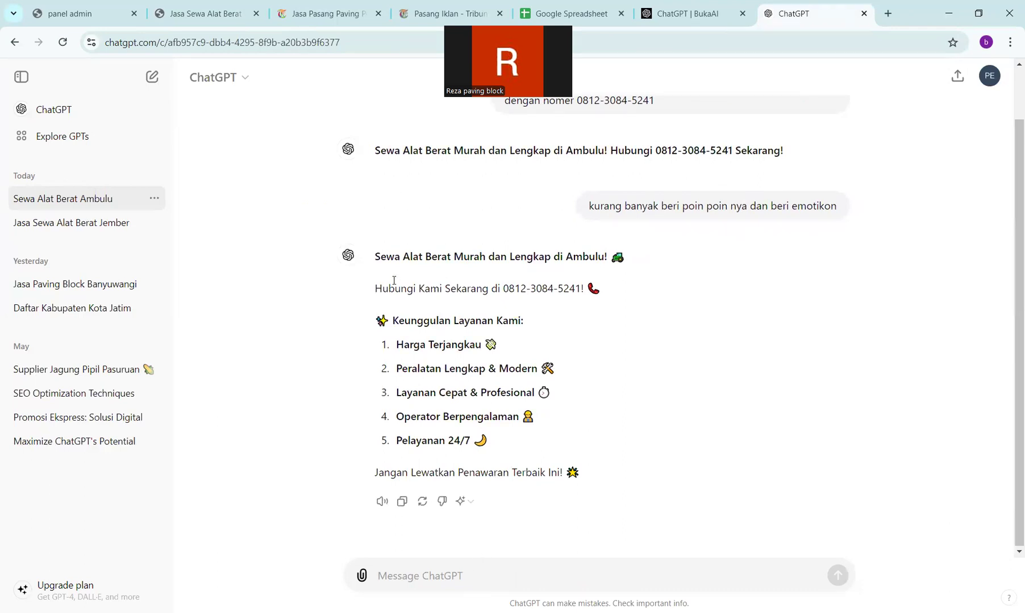
drag(370, 258, 602, 467)
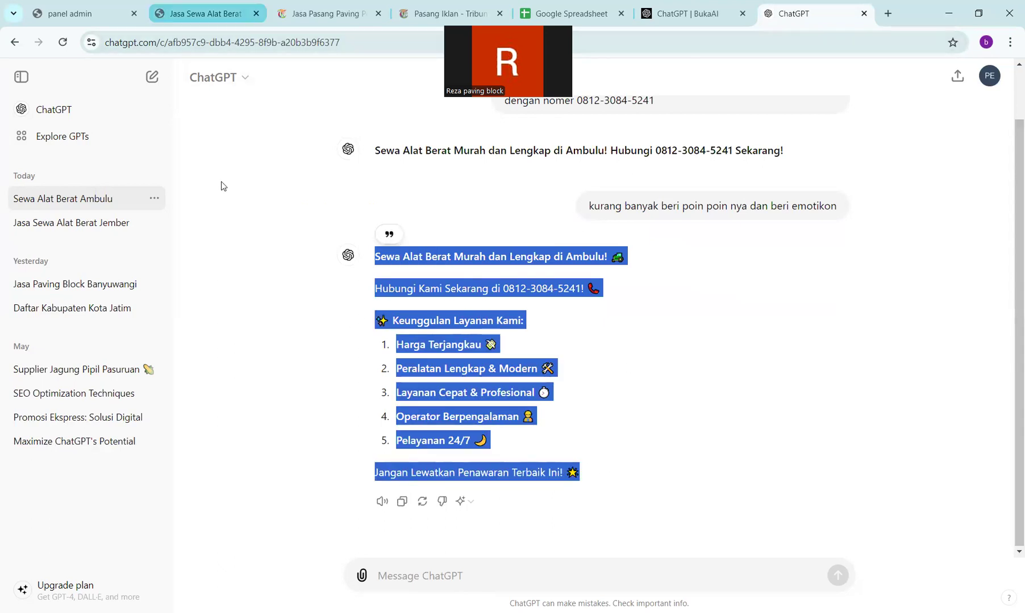
- Paste the ChatGPT offer into the content body of a new AKONTEN entry
click(128, 13)
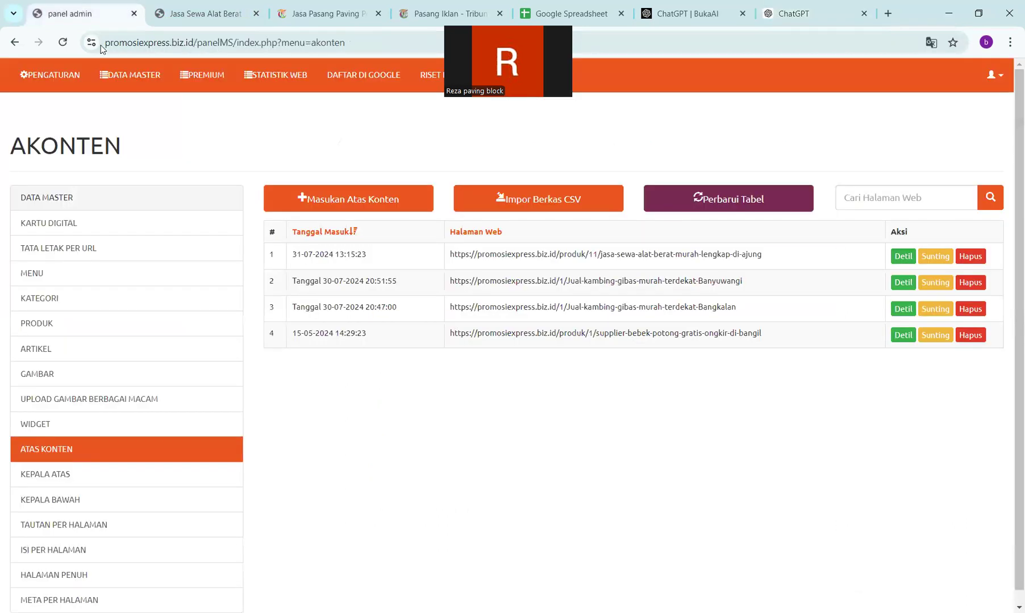
click(350, 209)
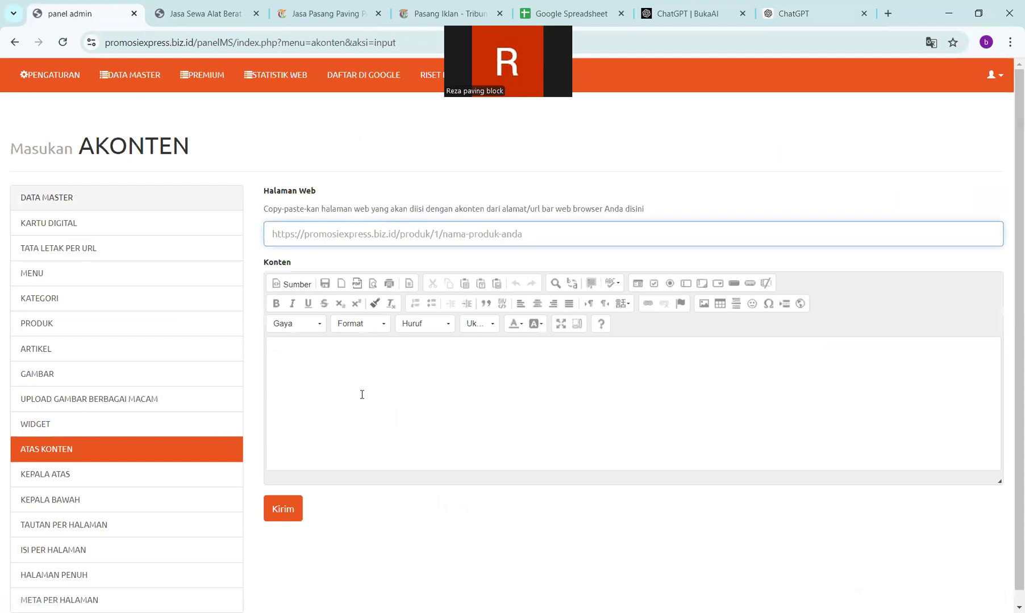
click(357, 371)
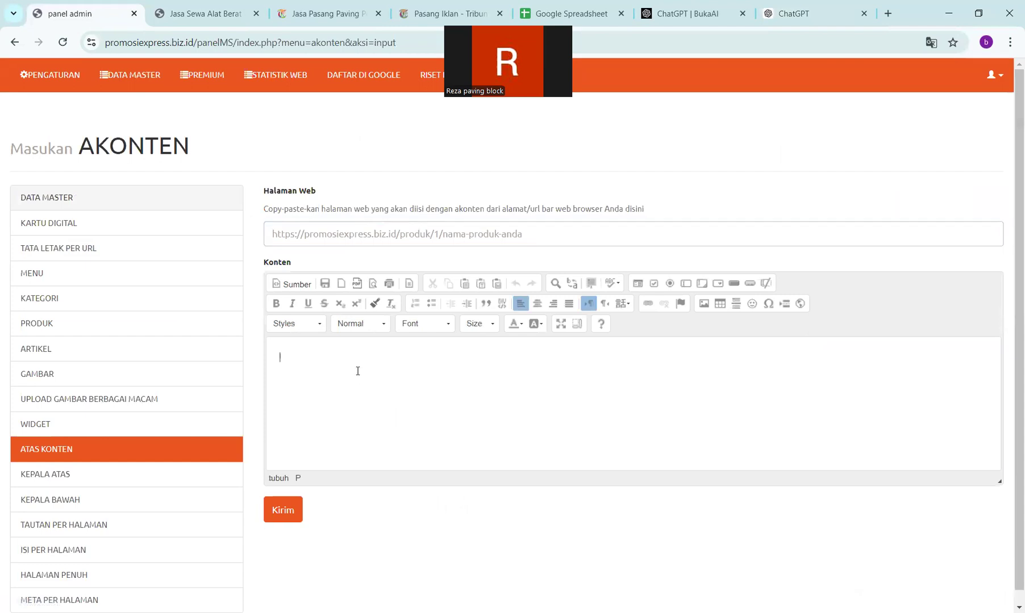
key(ctrl+v)
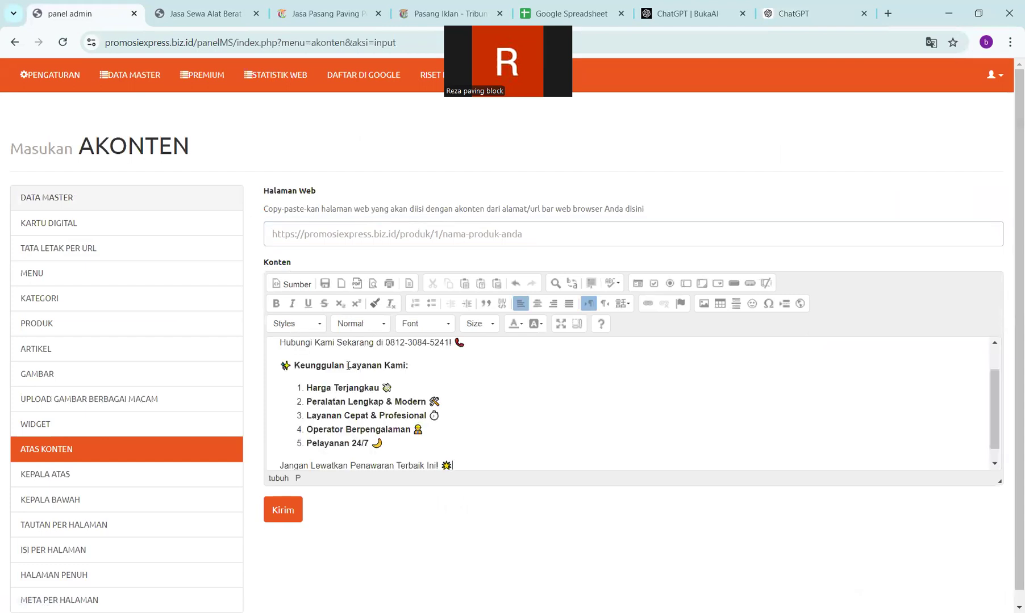
- Format the 'Sewa Alat Berat' headline line as a Judul 2 heading
scroll(348, 366, up, 1)
drag(282, 357, 518, 367)
click(516, 365)
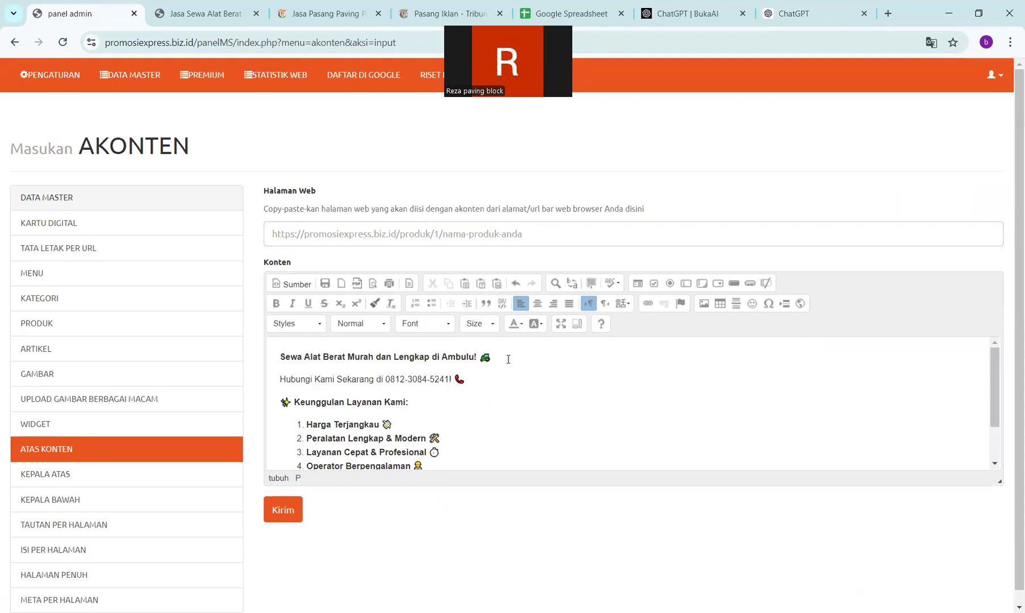
drag(281, 356, 491, 358)
click(388, 334)
click(374, 404)
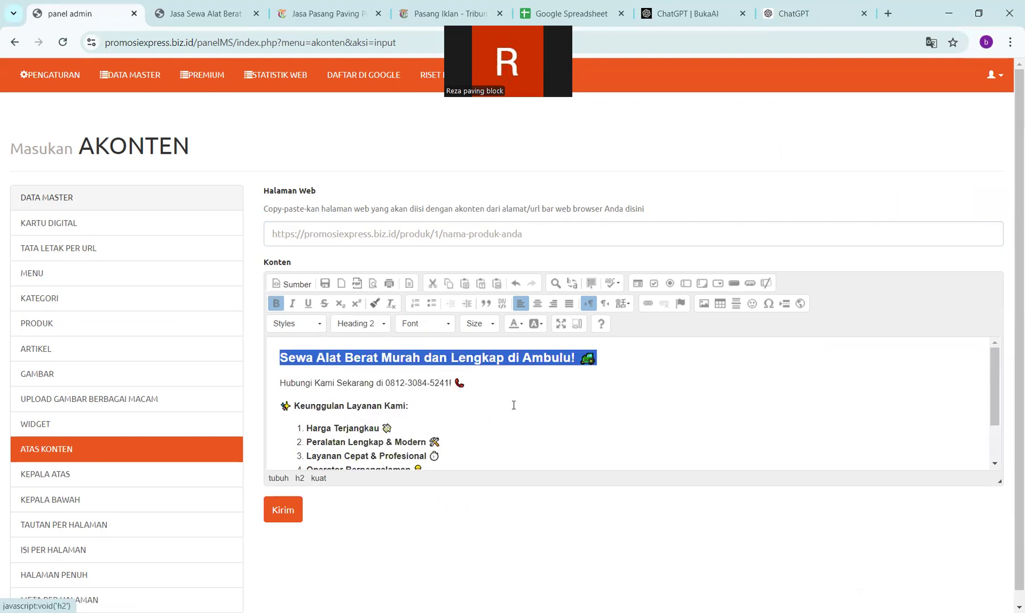
click(528, 405)
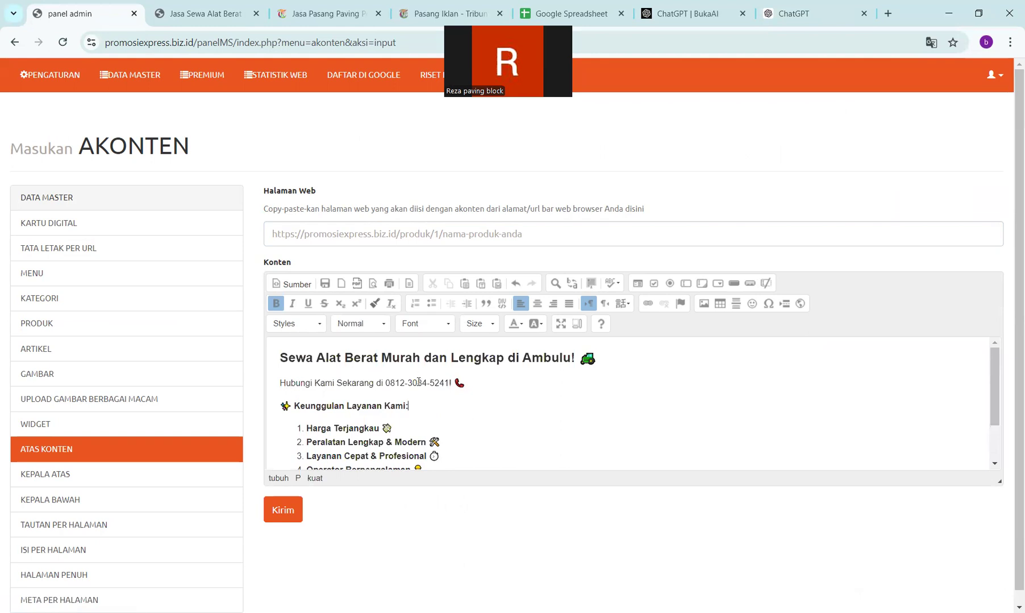
- Make the Hubungi Kami contact line bold
scroll(368, 372, down, 2)
scroll(368, 372, up, 1)
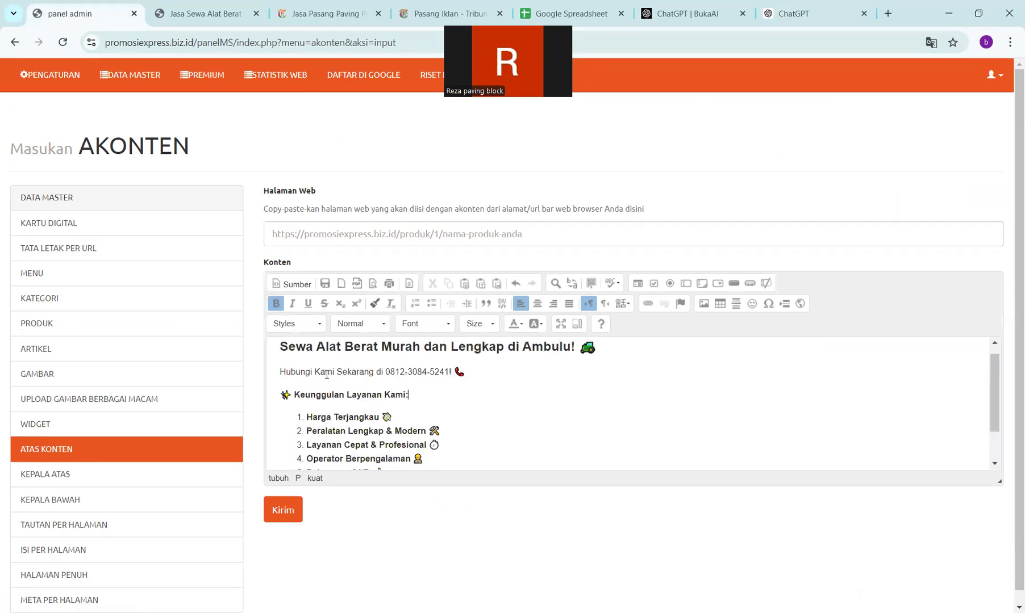
drag(271, 372, 471, 371)
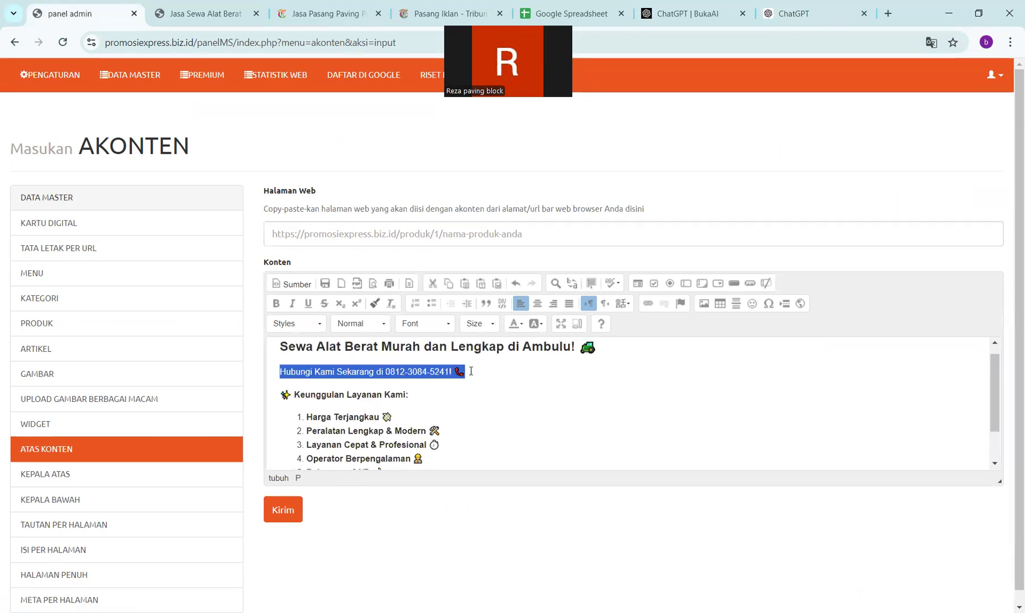
key(ctrl+b)
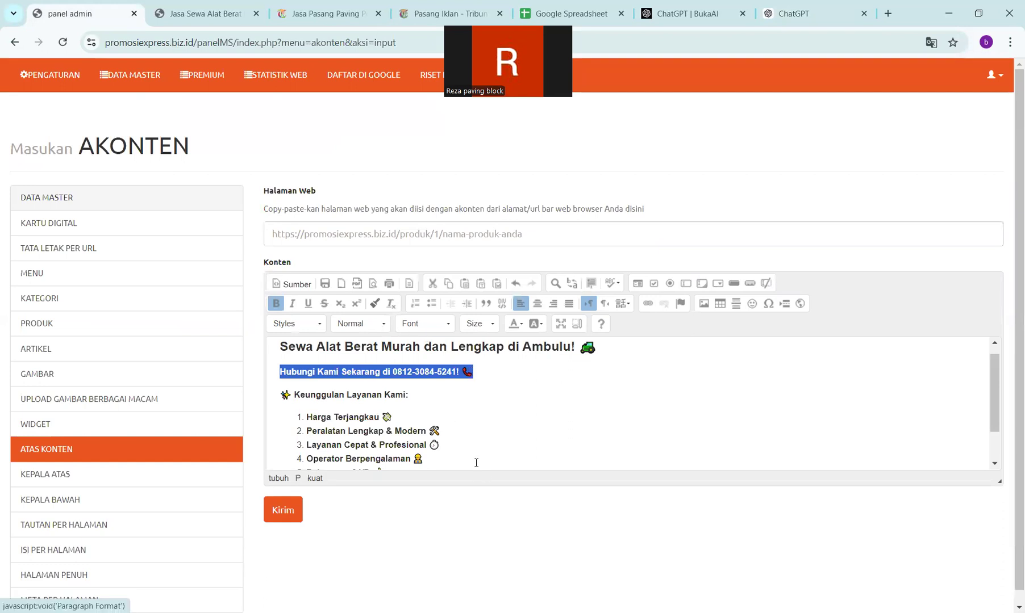
click(475, 429)
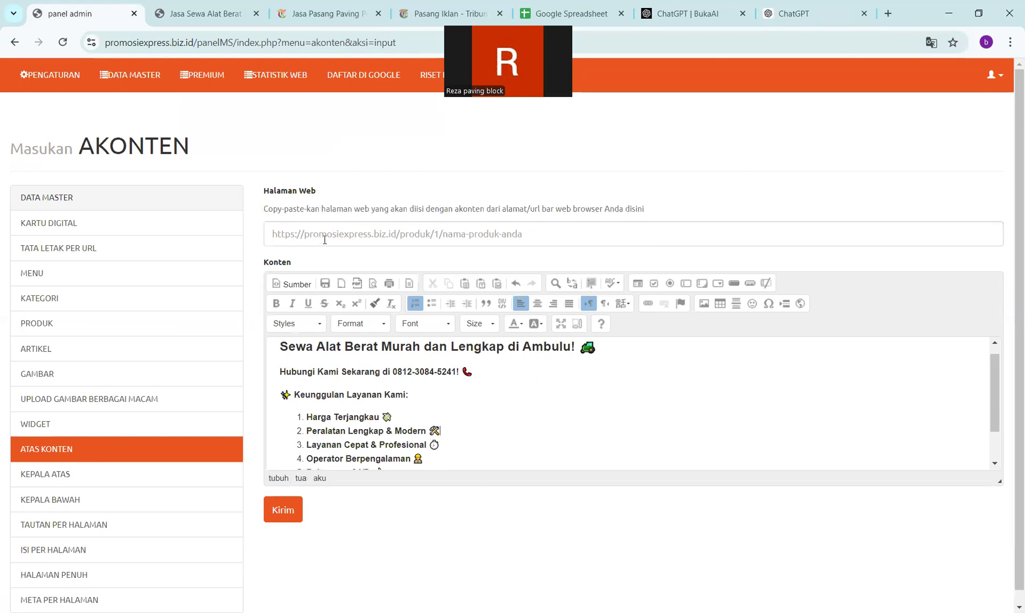
- Copy the Ambulu rental page URL and focus the form's Halaman Web field
click(202, 10)
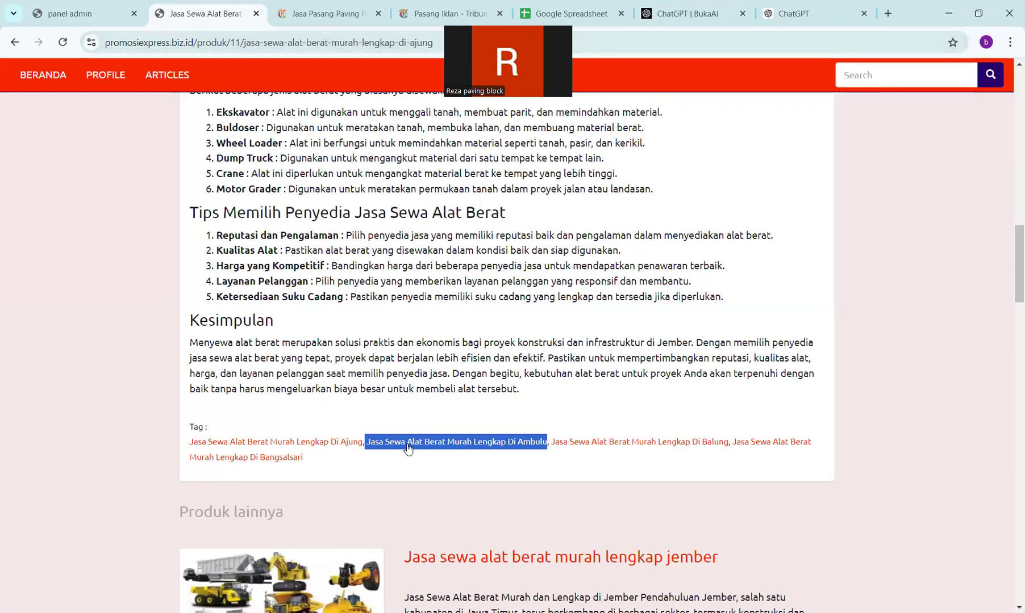
click(435, 443)
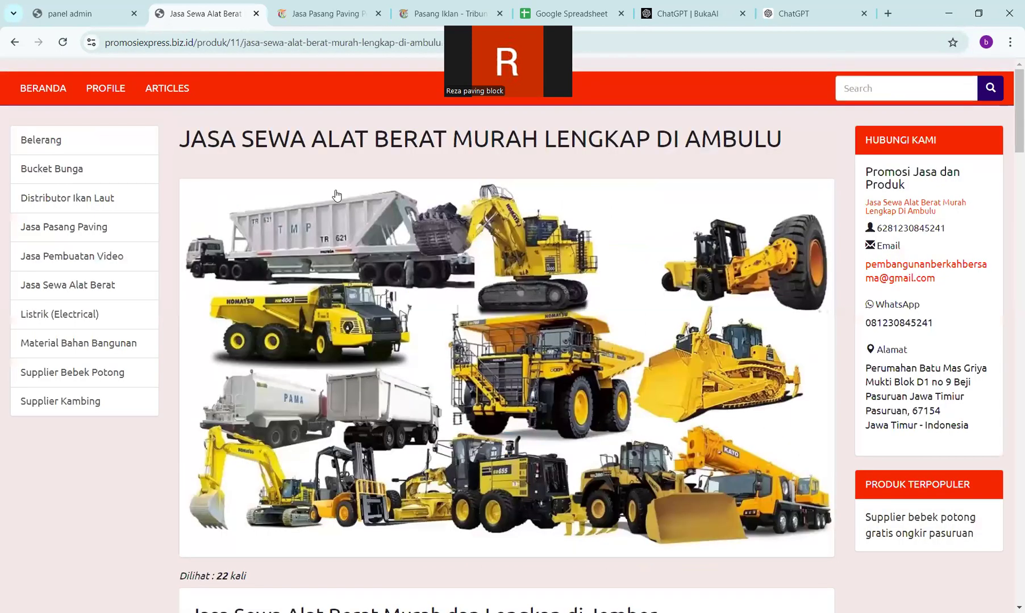
key(ctrl+l)
key(ctrl+c)
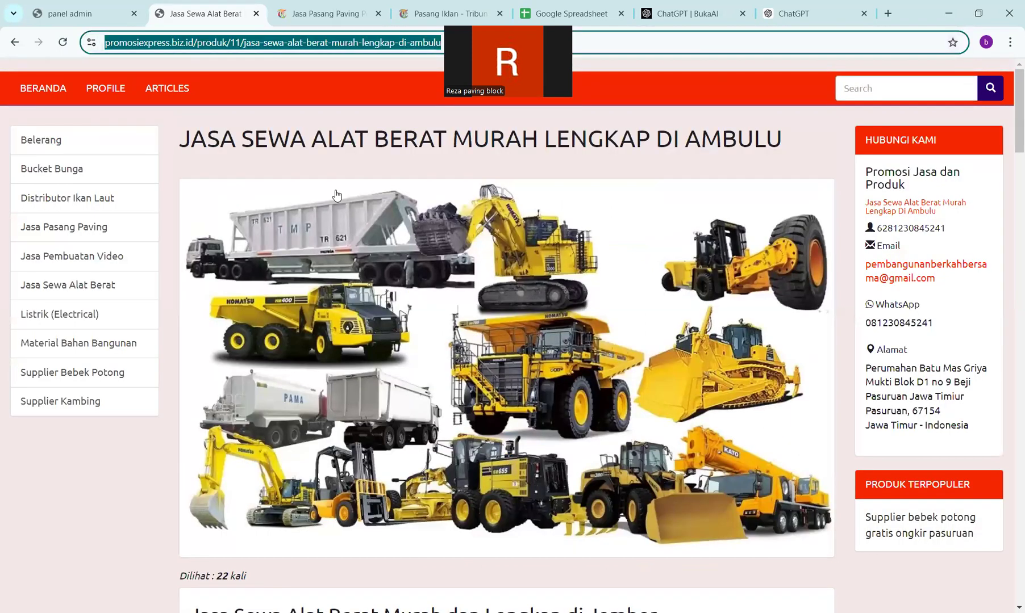
click(87, 6)
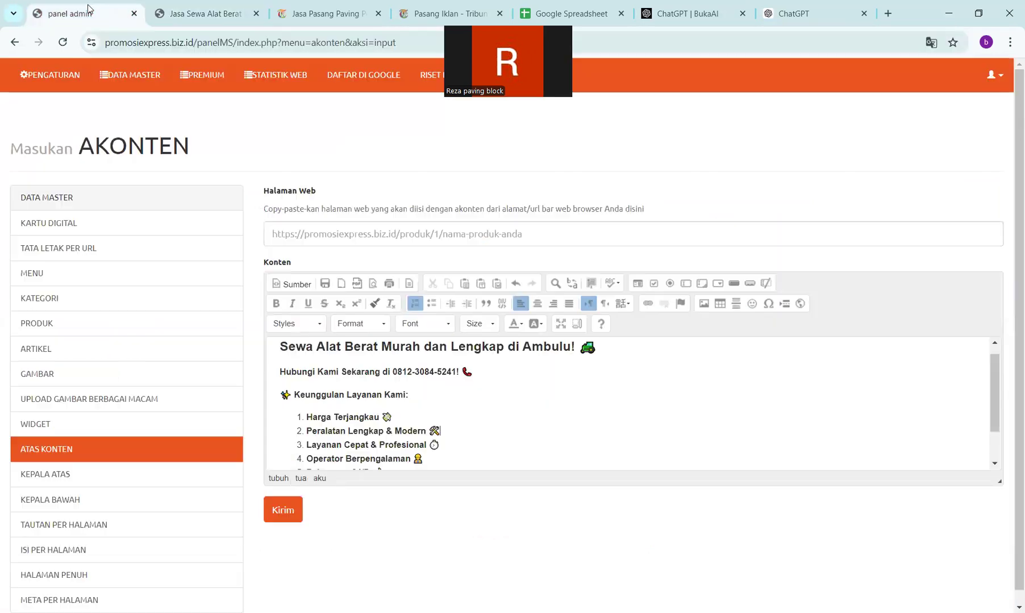
click(384, 233)
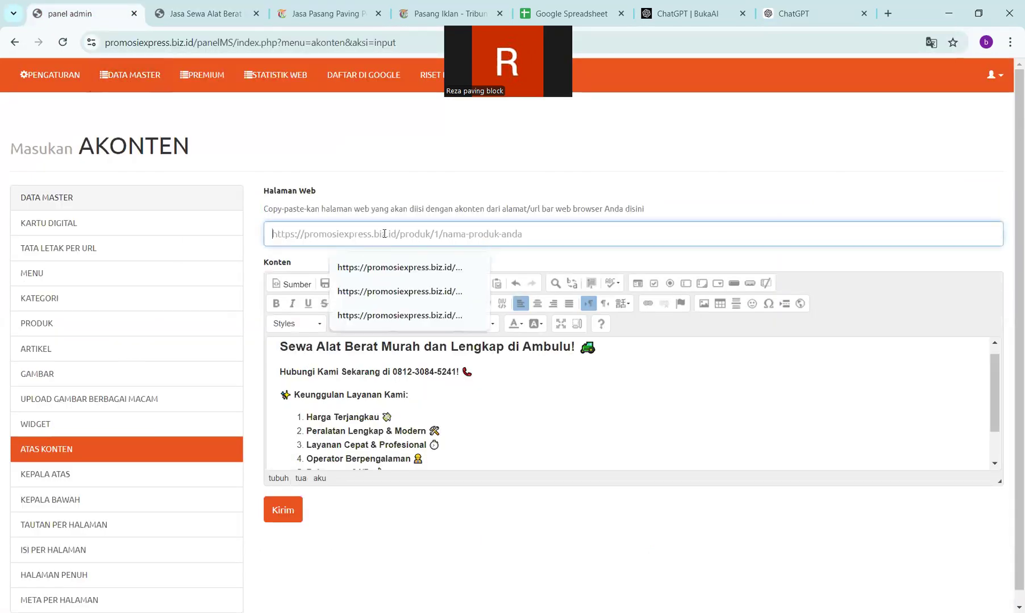
- Save the entry with the Ambulu URL, then reload the Ambulu page to confirm the new offer
key(ctrl+v)
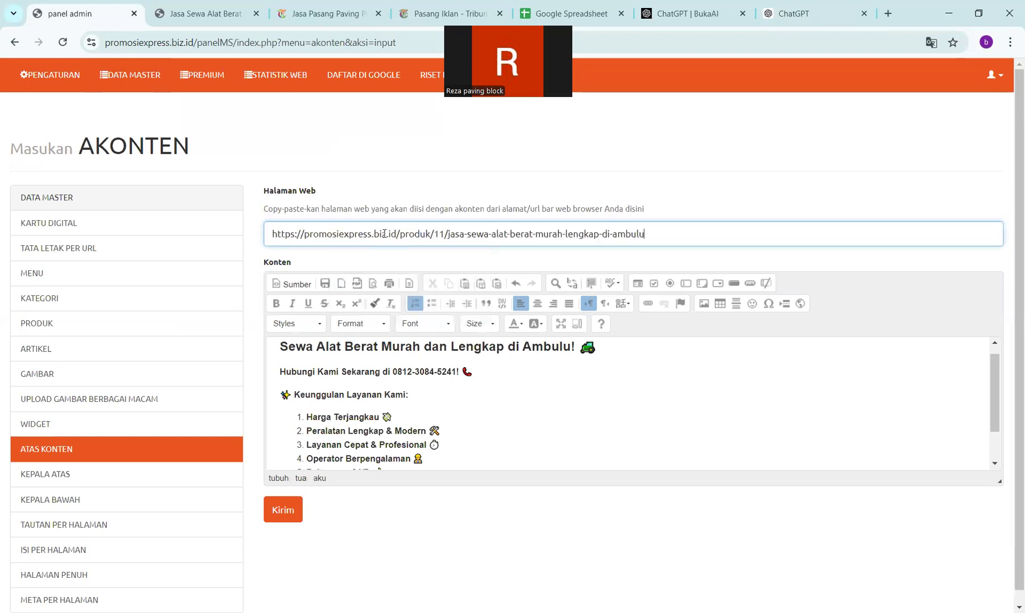
key(Return)
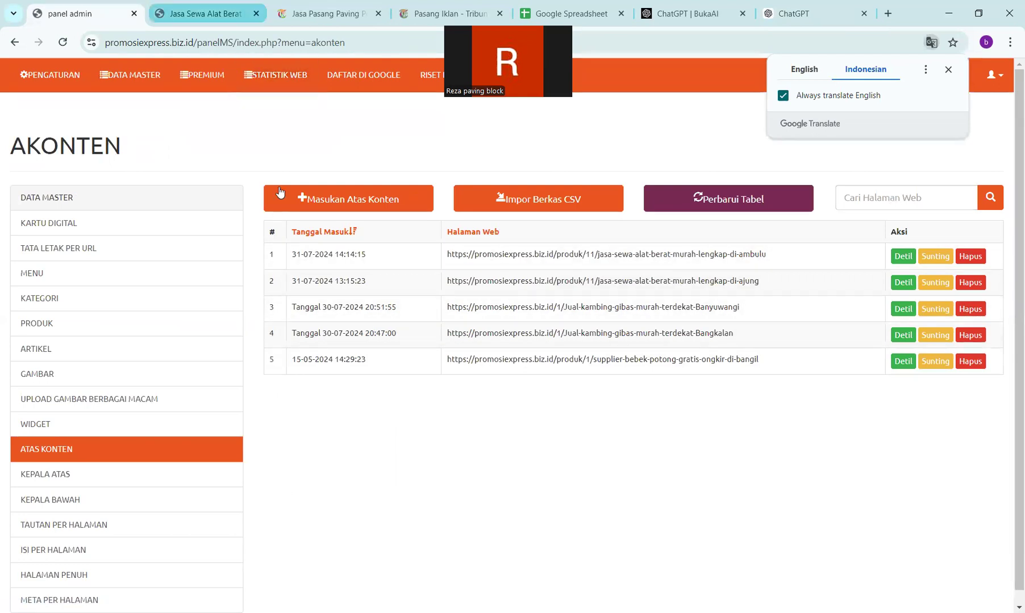
click(218, 14)
click(70, 44)
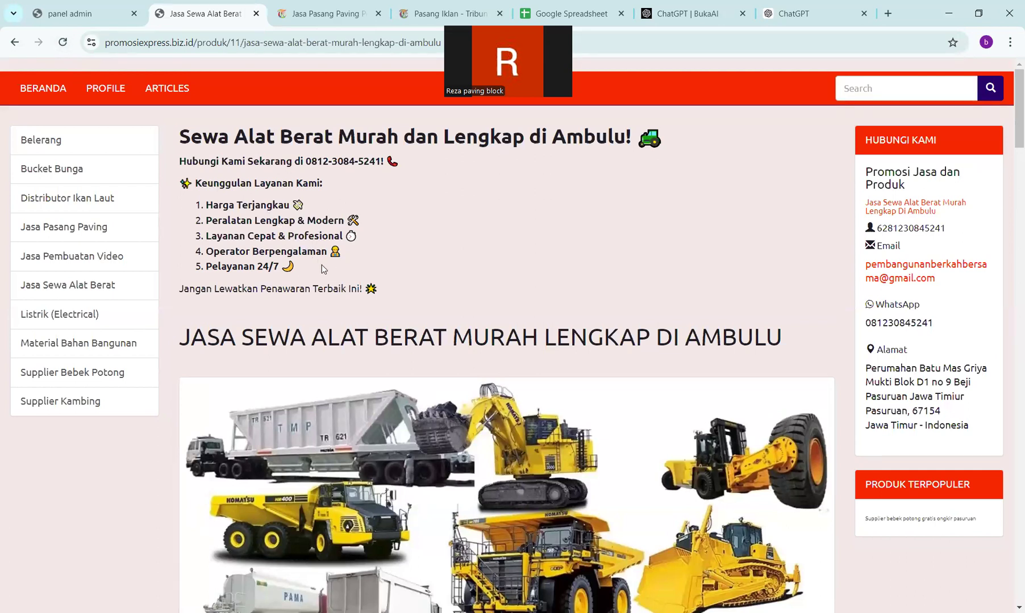
scroll(326, 275, down, 8)
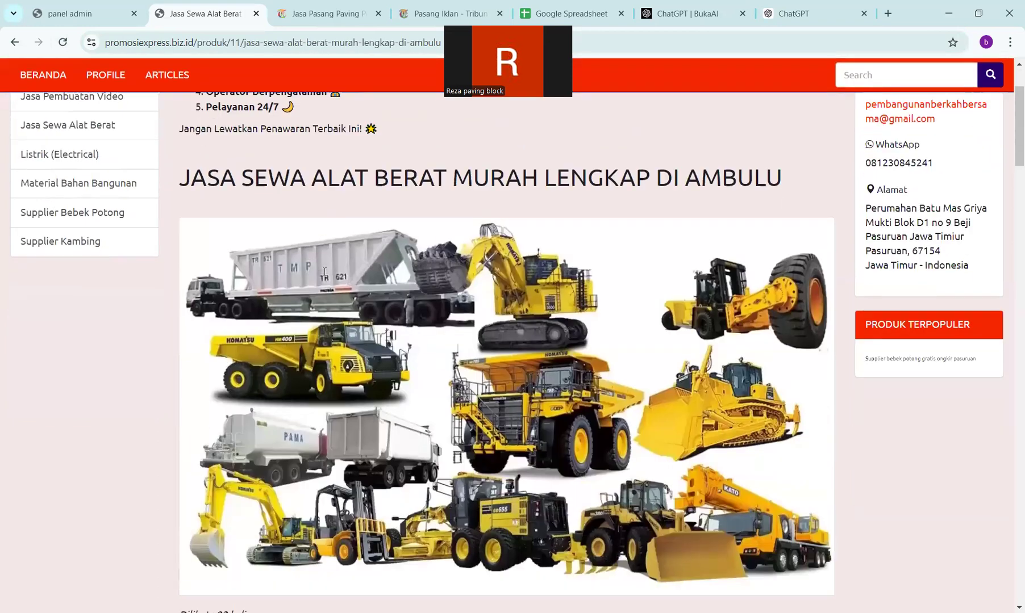
scroll(325, 272, up, 2)
scroll(325, 272, down, 4)
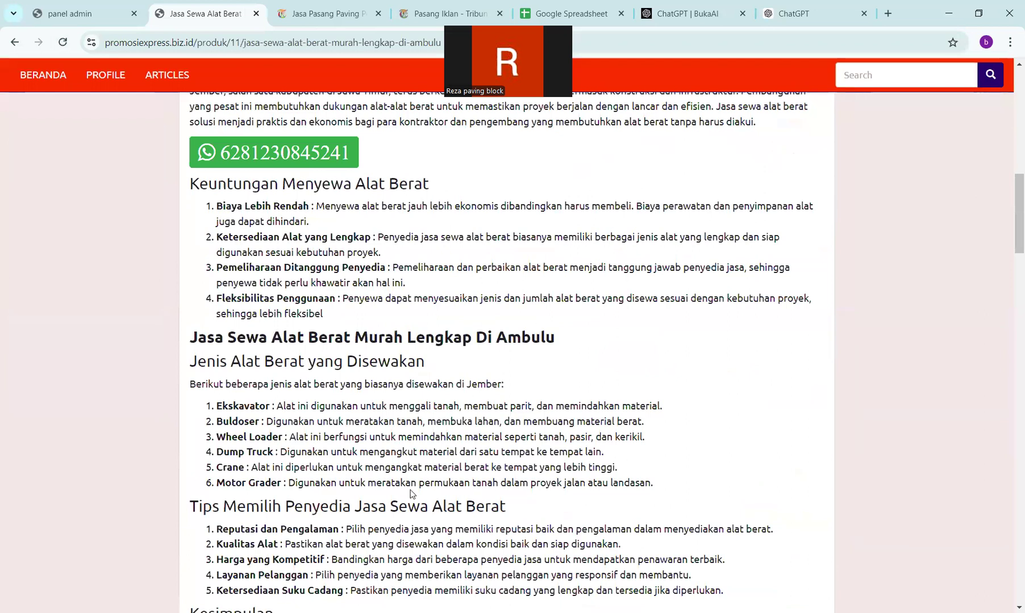
scroll(423, 363, up, 12)
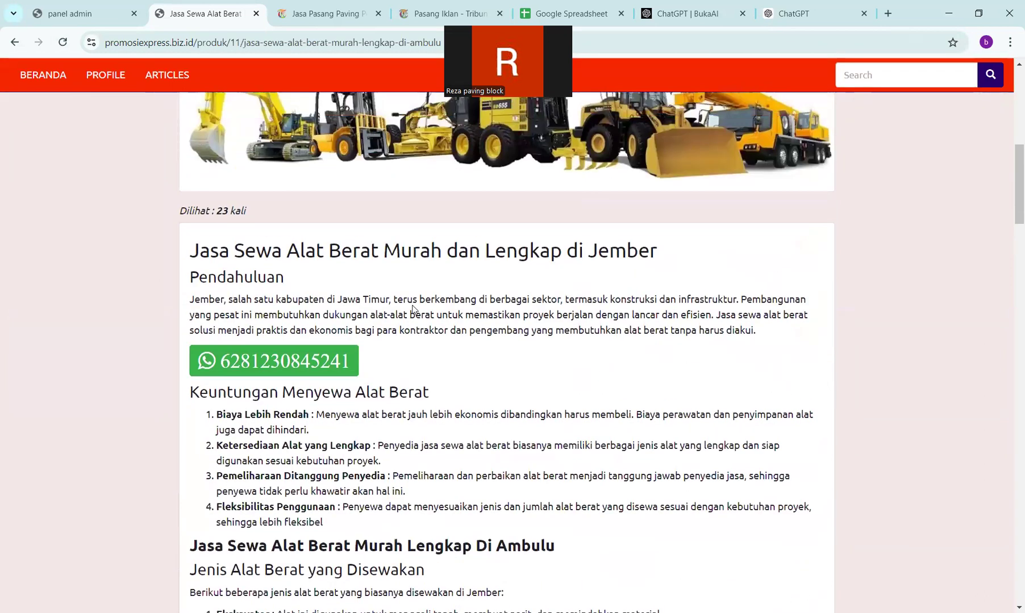
scroll(411, 305, up, 3)
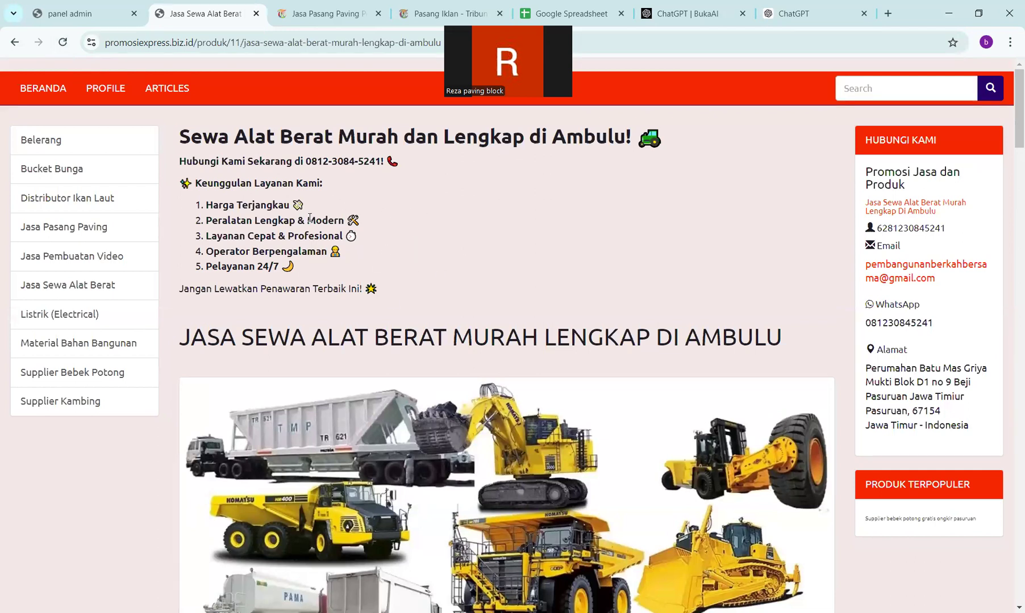
key(ctrl+l)
key(ctrl+c)
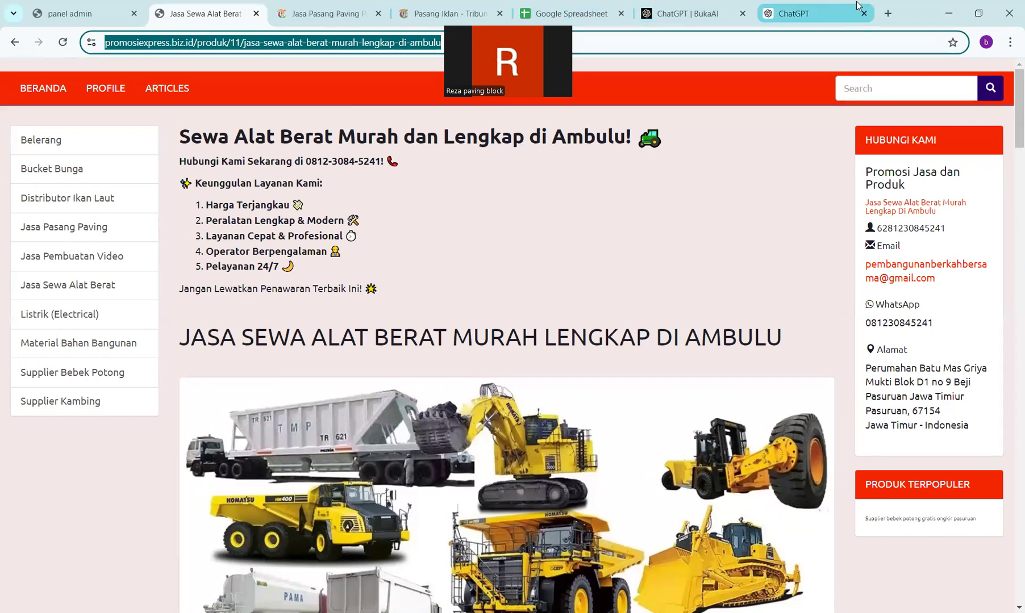
- Search Google for 'google search console' in a reused tab
click(684, 12)
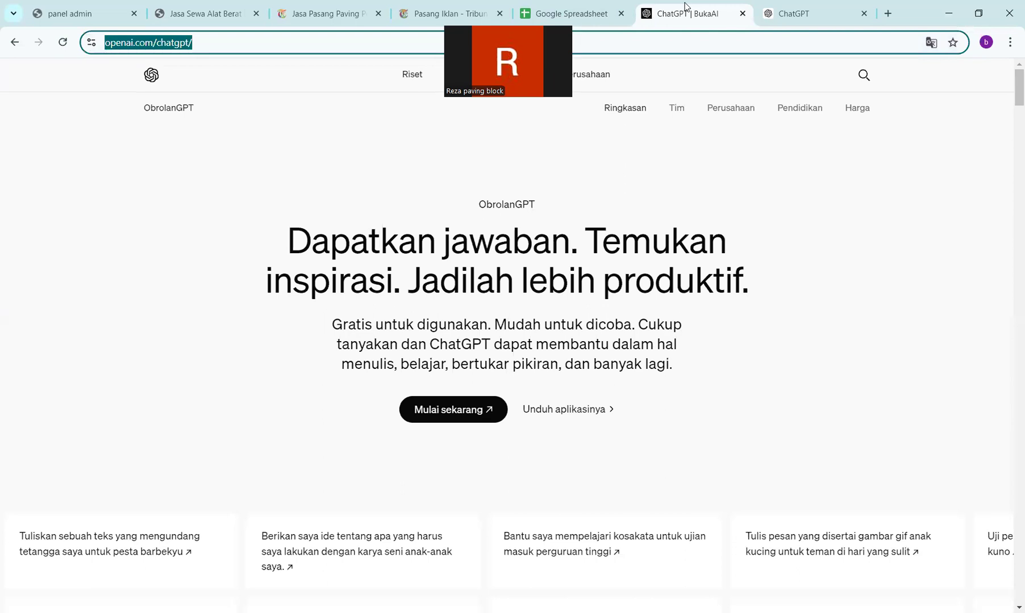
text(google search console)
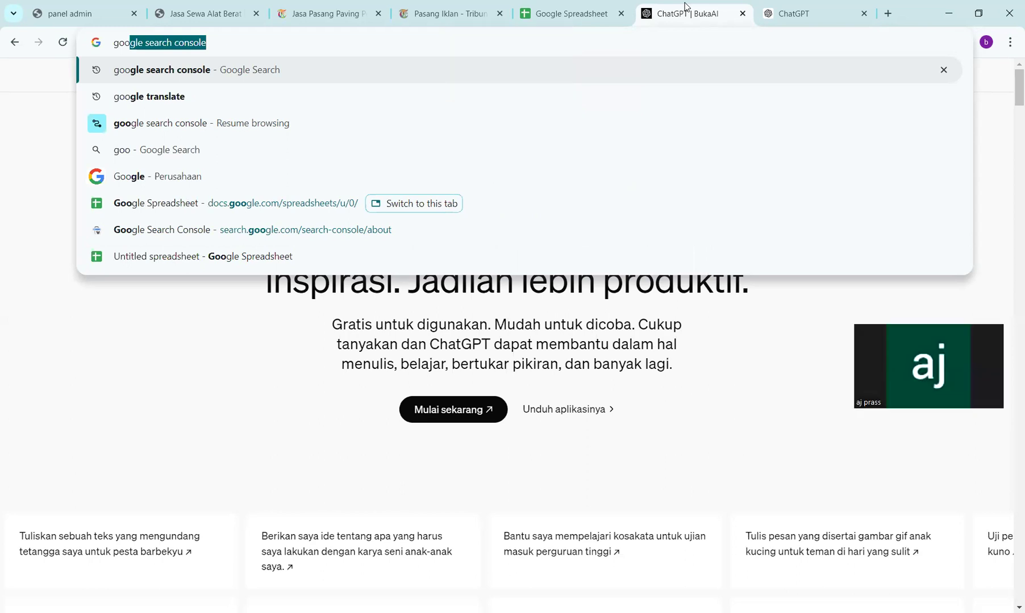
click(852, 429)
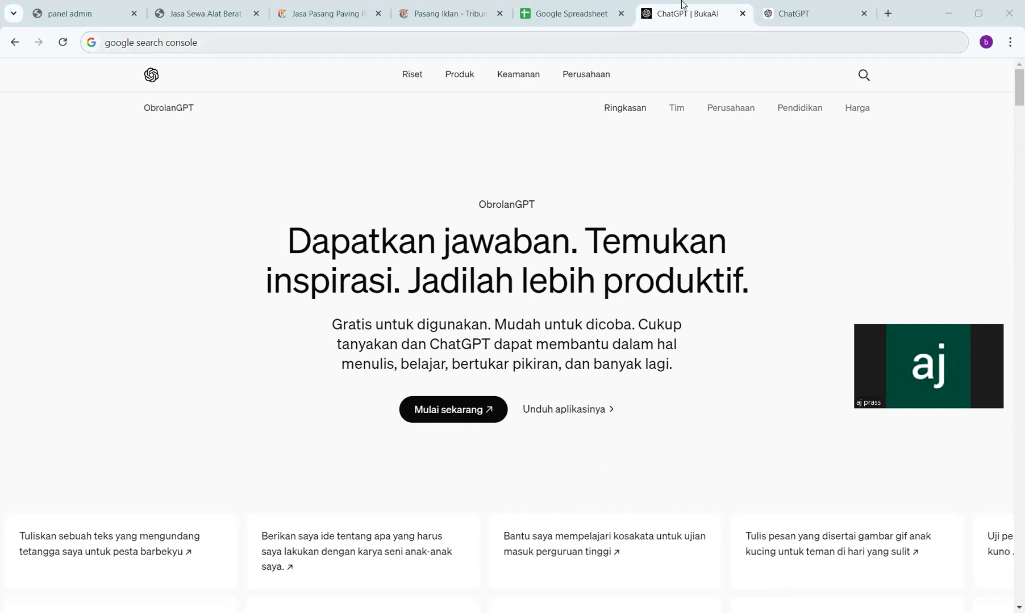
key(Return)
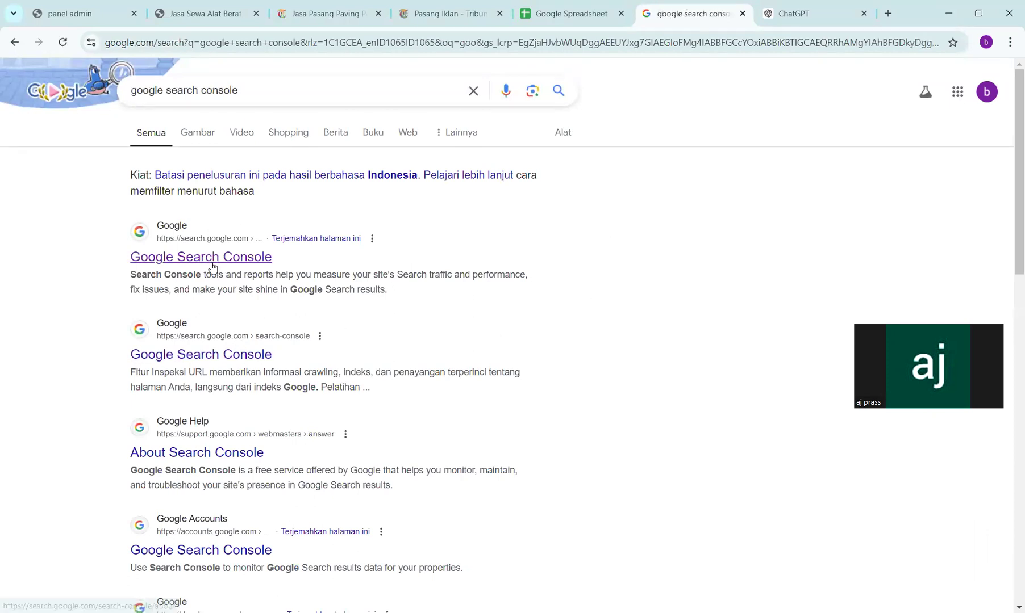
- Open Search Console for the site and inspect the pasted Ambulu rental page URL
click(213, 261)
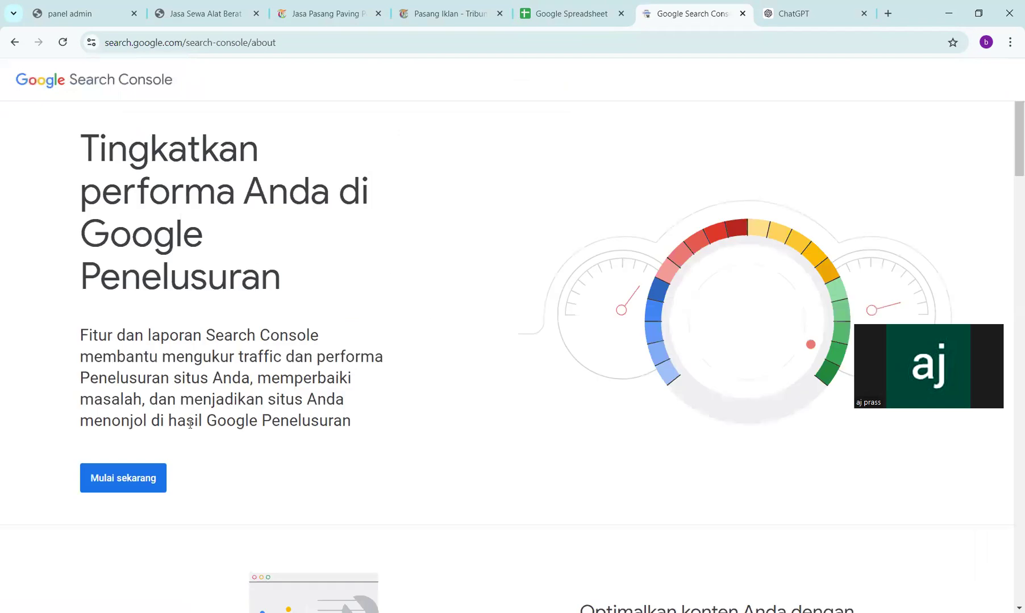
click(120, 487)
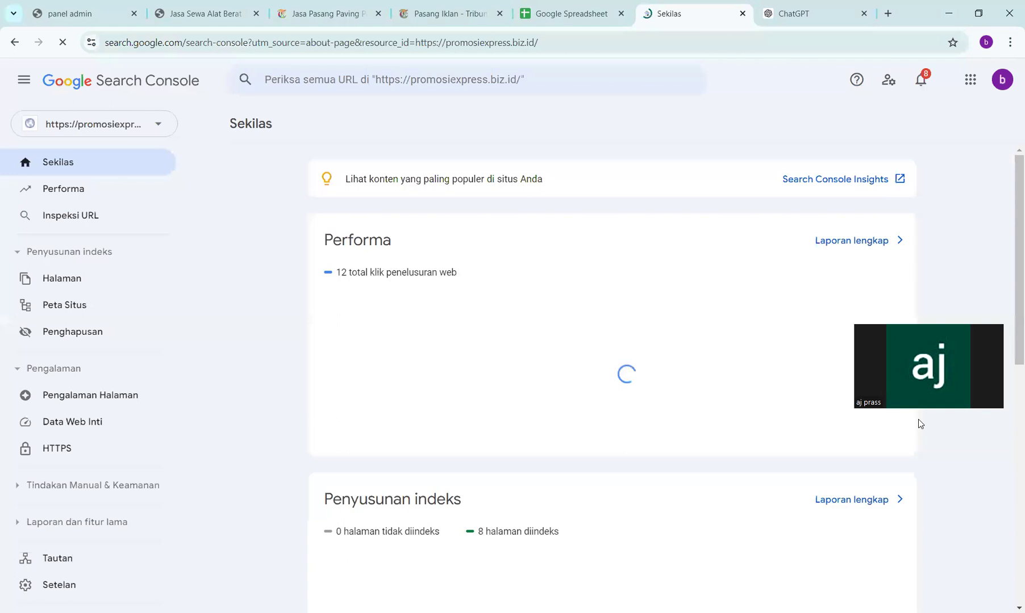
key(slash)
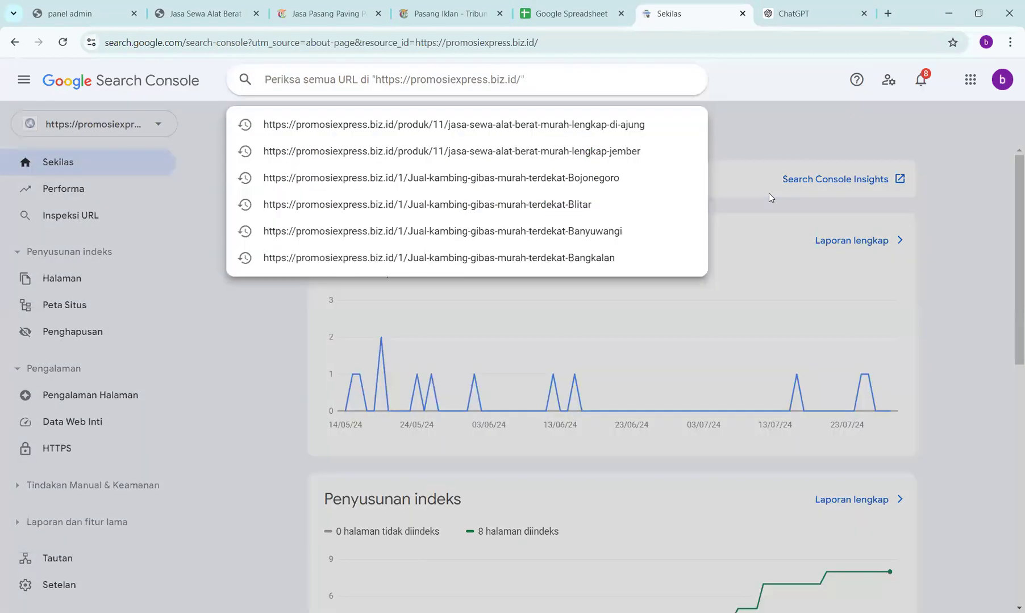
key(ctrl+v)
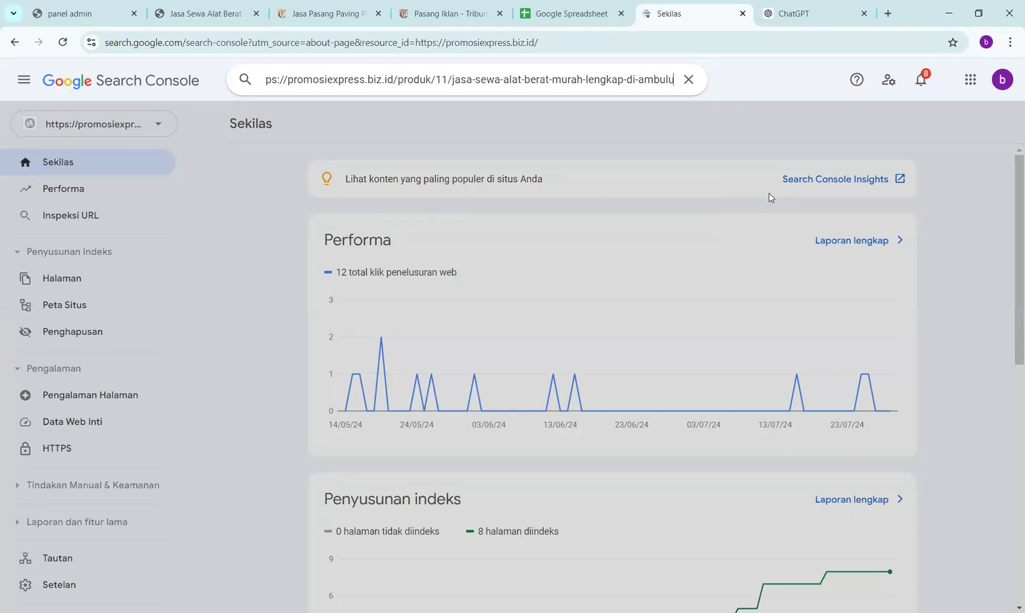
key(Return)
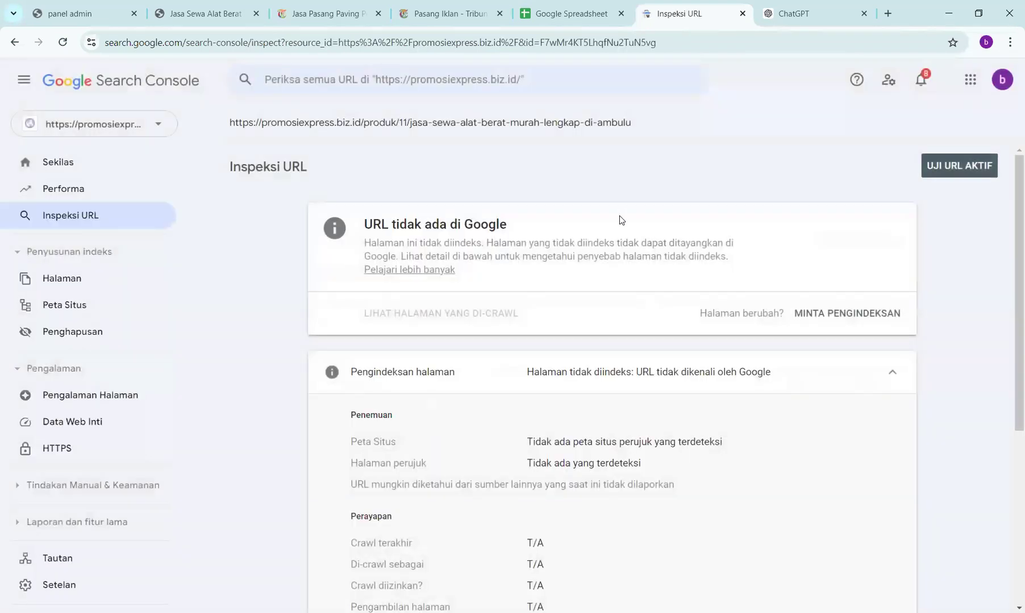
- Run the live test on the Ambulu URL and request indexing
click(957, 167)
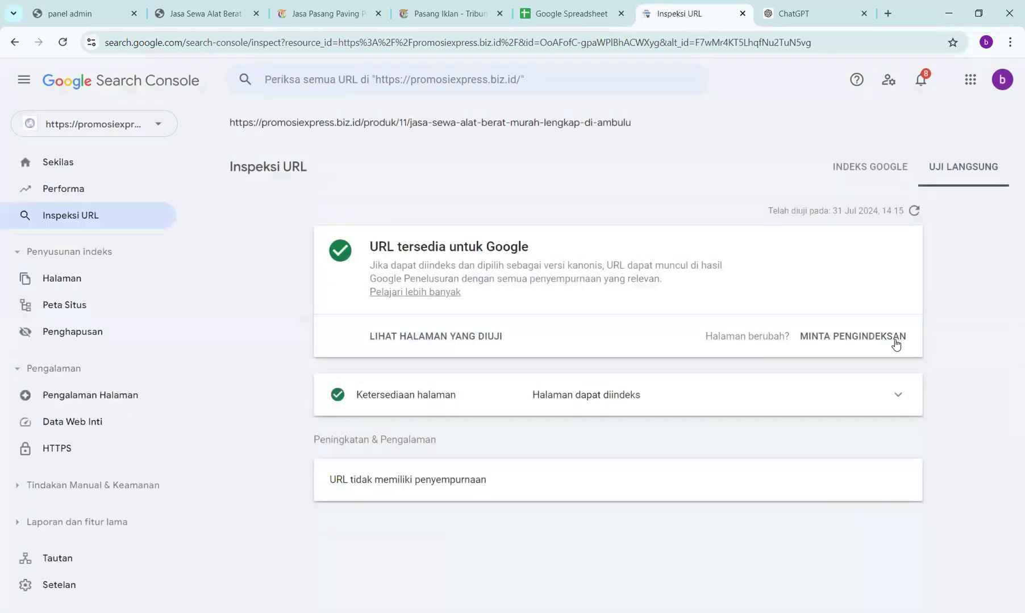
click(880, 337)
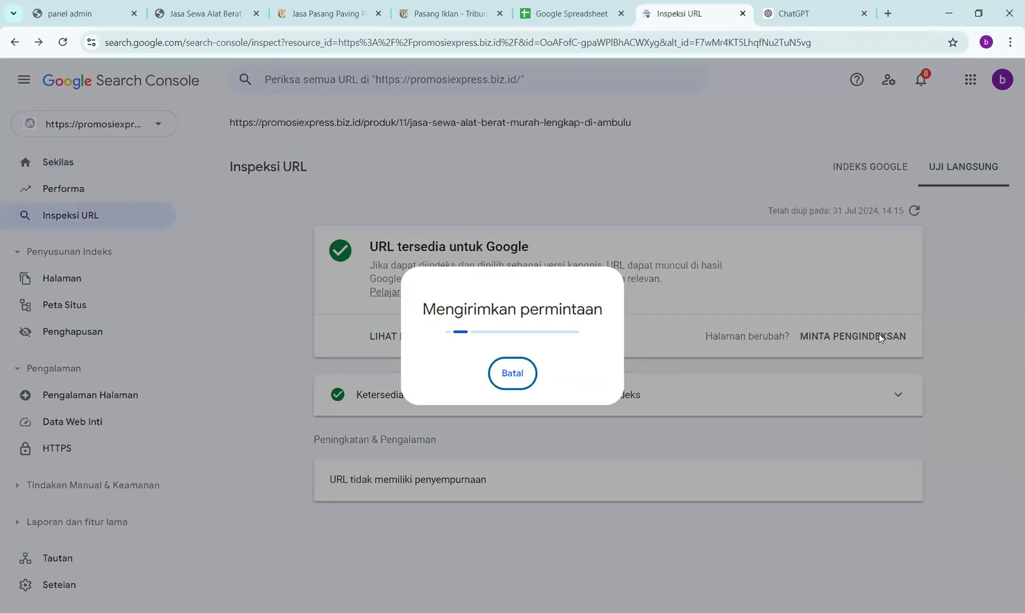
key(Return)
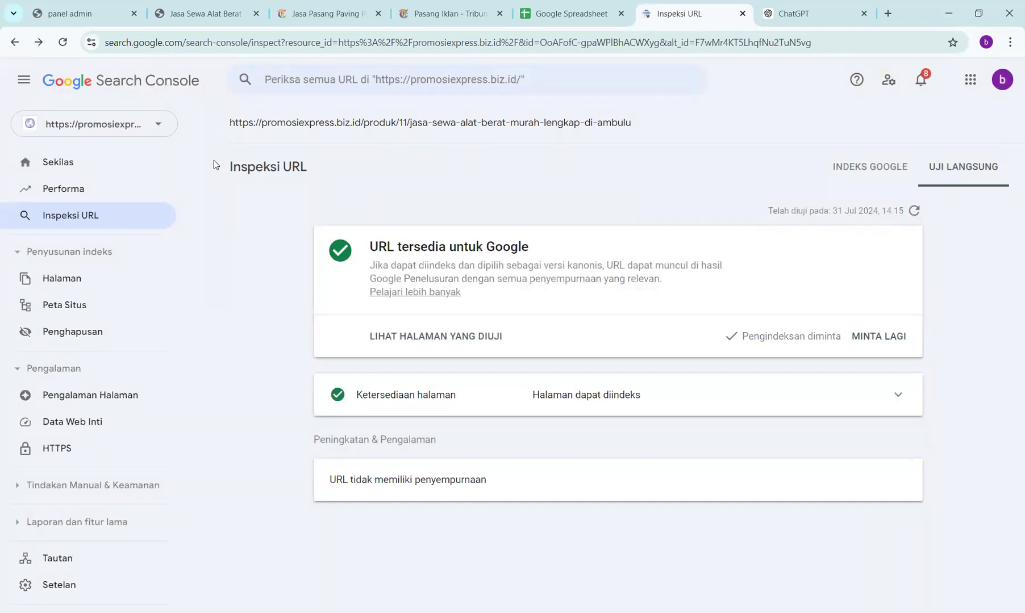
- Switch to the Ambulu heavy-equipment rental article and scroll through it
click(204, 13)
scroll(348, 435, down, 20)
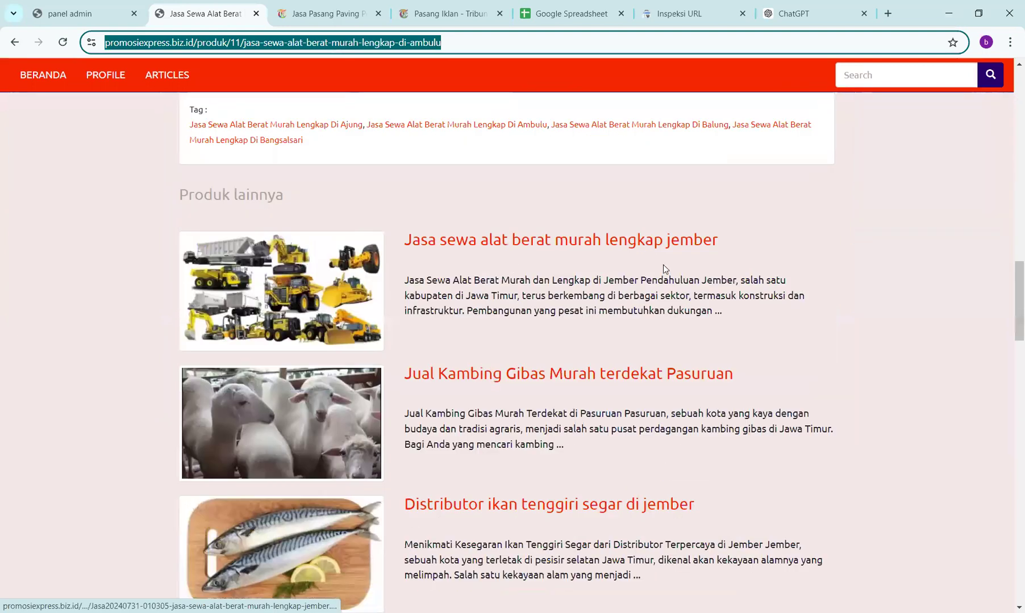
scroll(663, 265, up, 2)
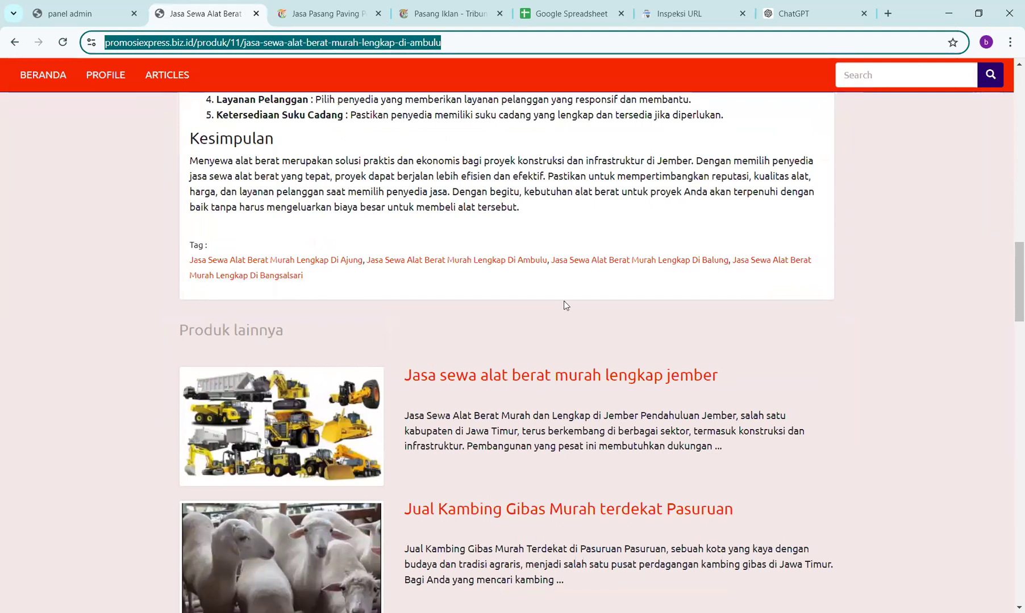
scroll(566, 305, up, 20)
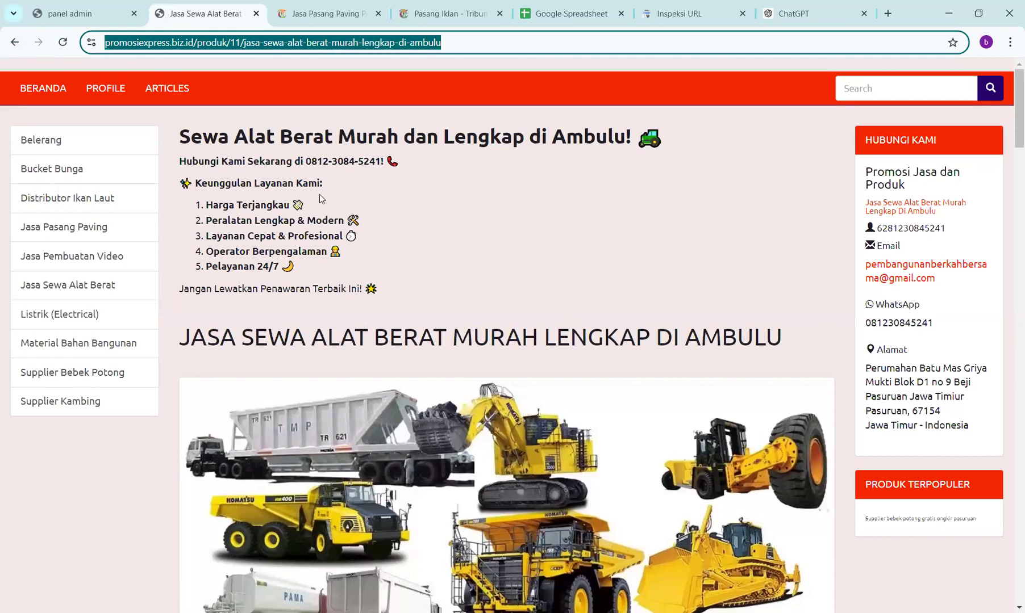
- Change the address to promosiexpress.biz.id/1 to load the product listing page
key(End)
key(BackSpace)
key(BackSpace)
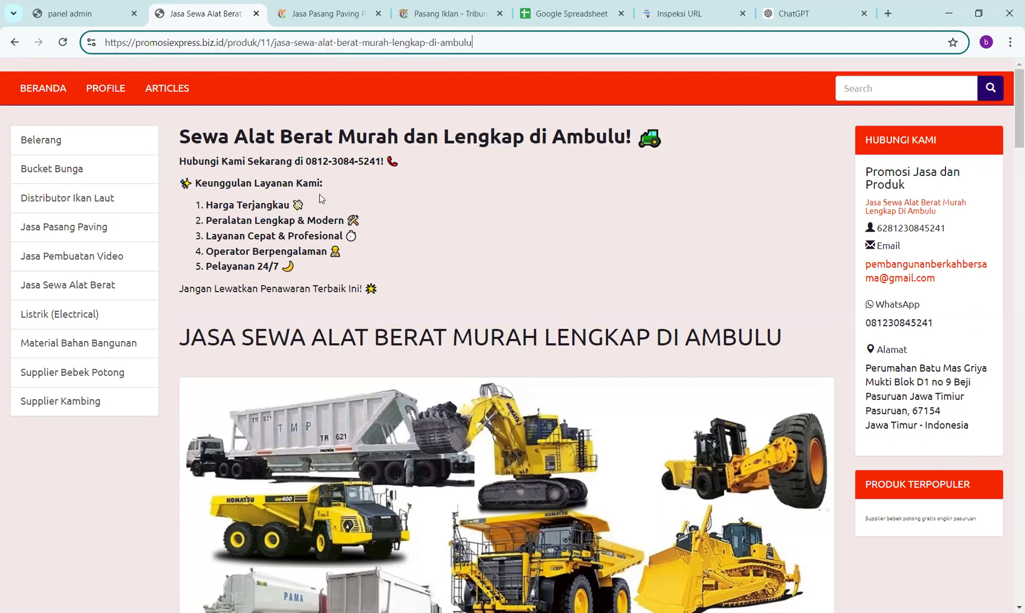
key(BackSpace)
key(BackSpace)
key(BackSpace)
key(BackSpace)
key(BackSpace)
key(BackSpace)
key(BackSpace)
key(BackSpace)
key(BackSpace)
key(BackSpace)
key(BackSpace)
key(BackSpace)
key(BackSpace)
key(BackSpace)
key(BackSpace)
key(BackSpace)
key(BackSpace)
key(BackSpace)
key(BackSpace)
key(BackSpace)
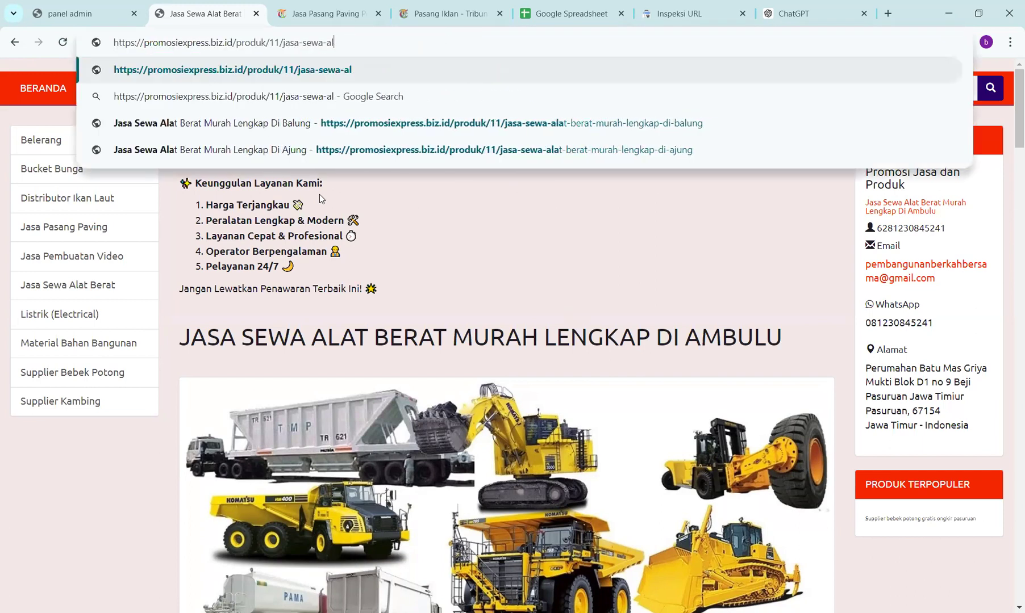
key(BackSpace)
key(BackSpace)
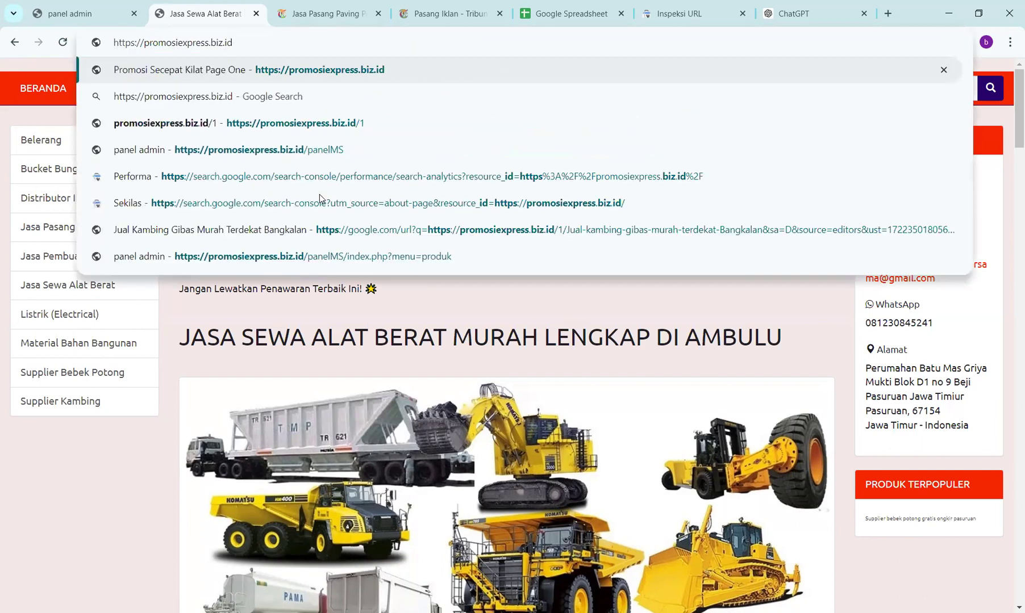
text(/1)
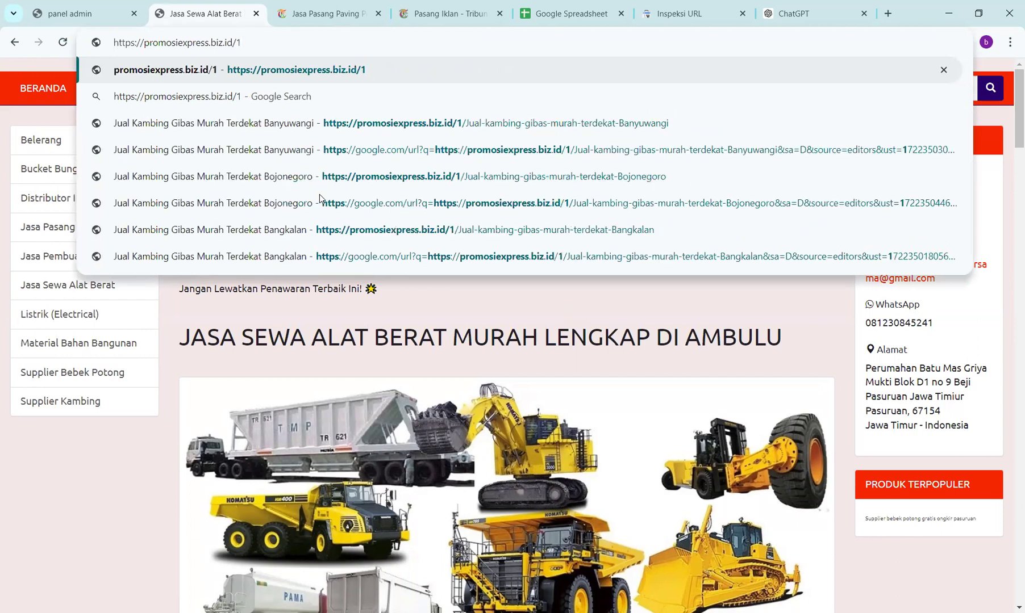
key(Return)
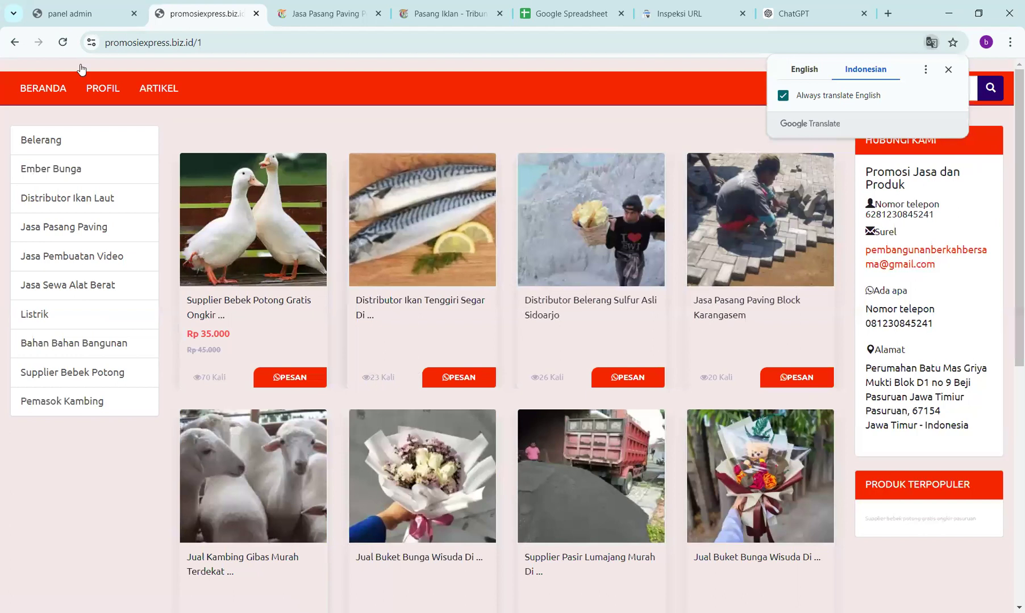
- Reload the /1 listing six times to reshuffle products, then move to the Jasa Pasang Paving tab
click(66, 46)
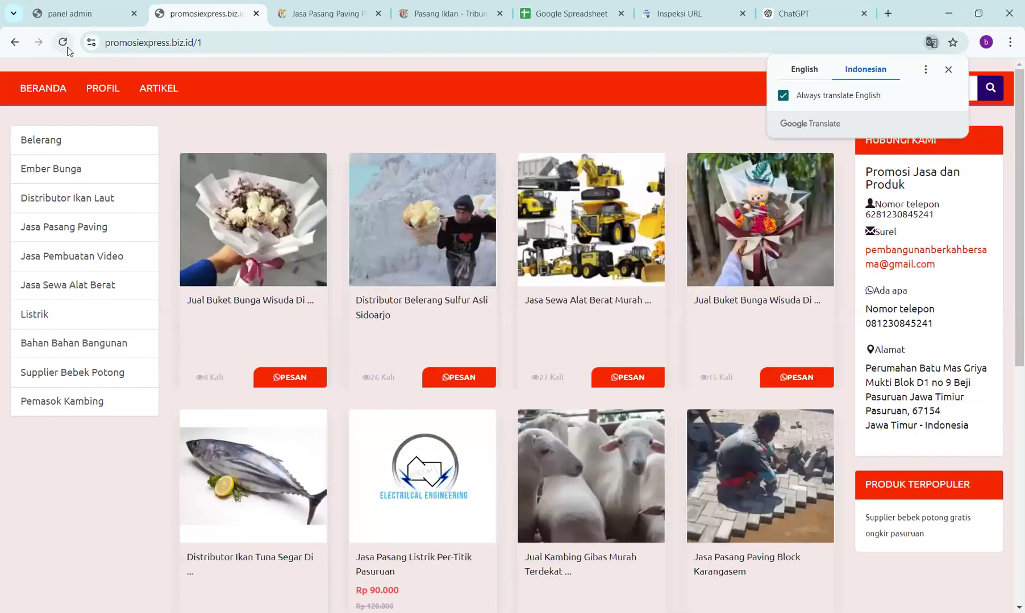
click(67, 48)
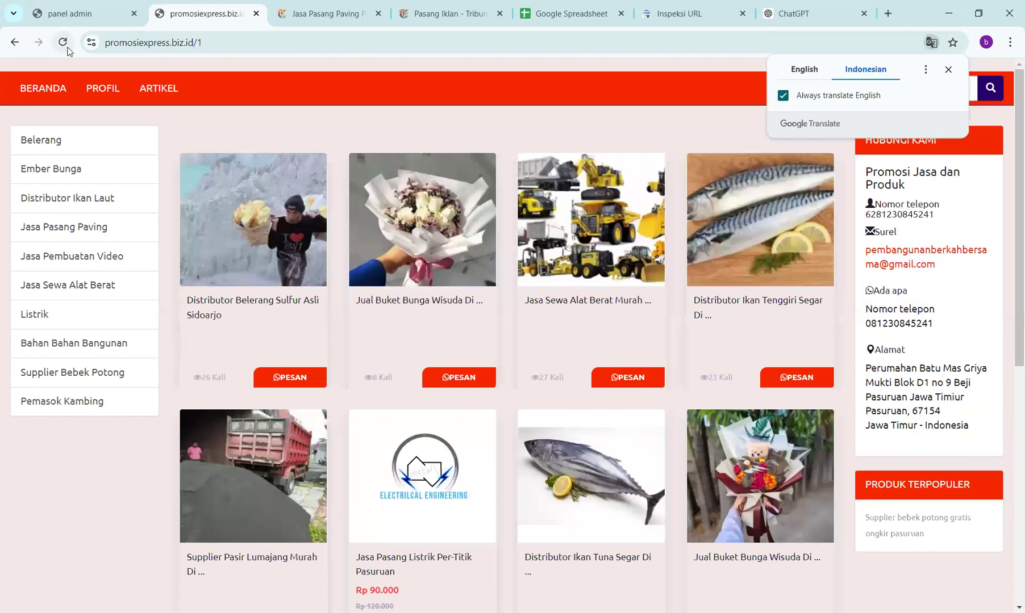
click(67, 49)
click(67, 50)
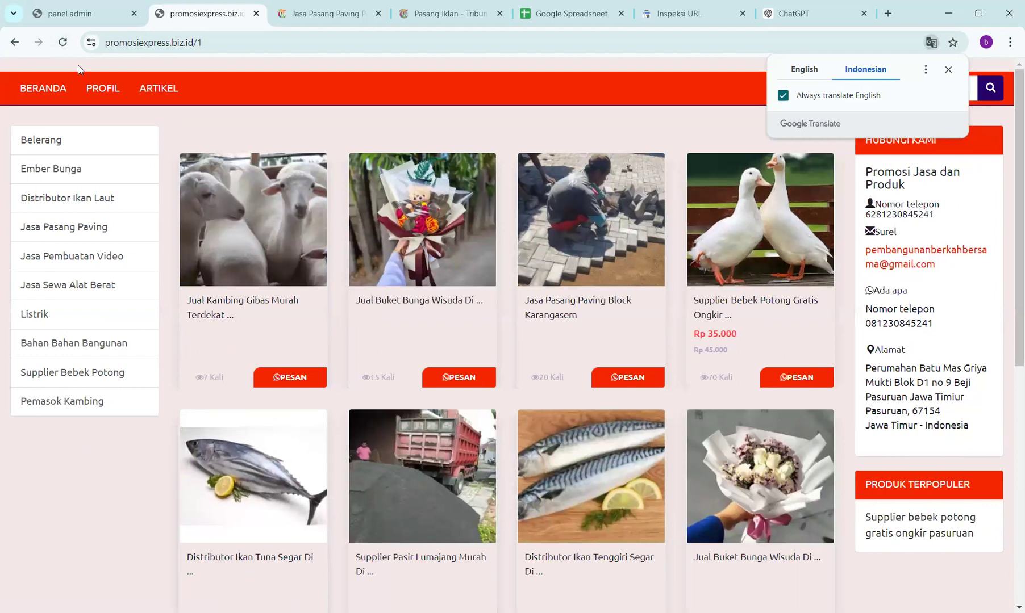
click(63, 42)
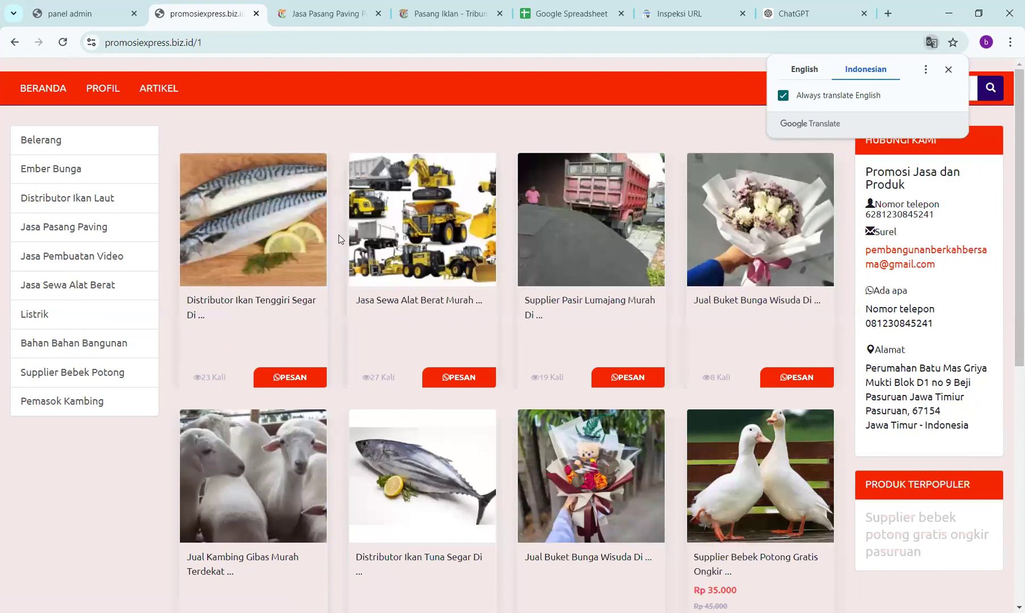
click(64, 49)
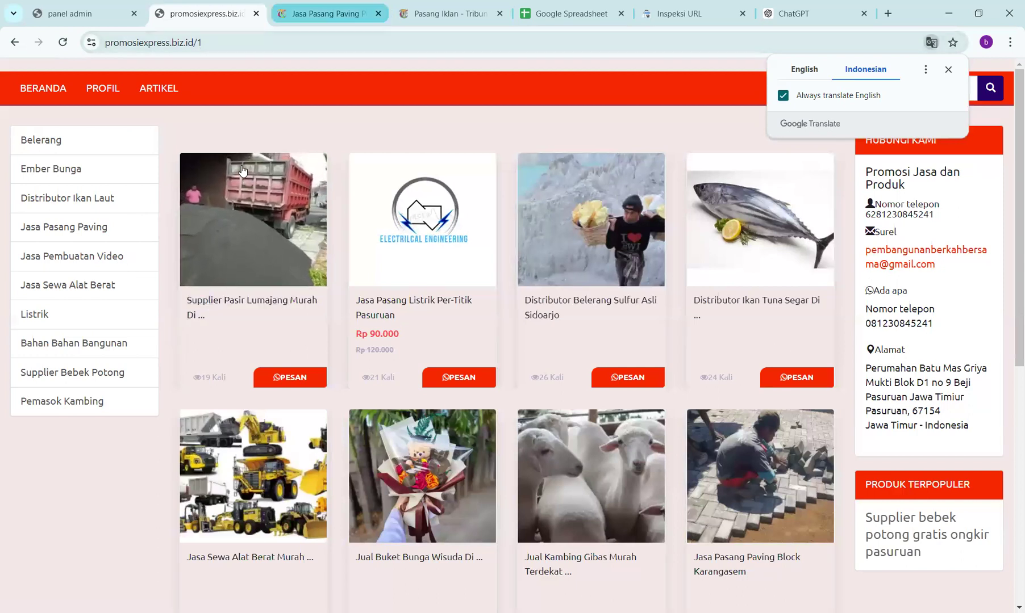
key(ctrl+Tab)
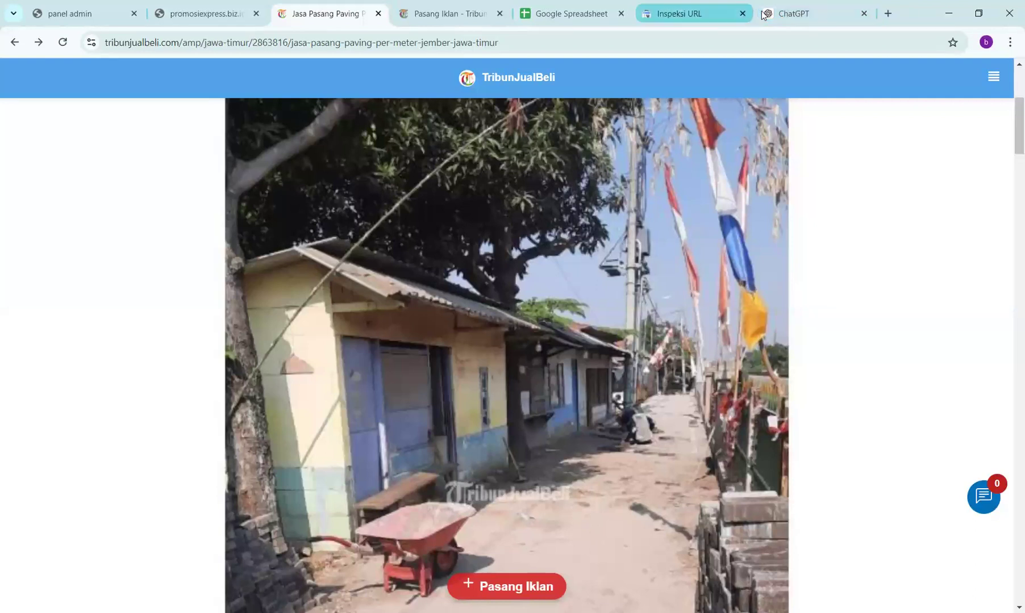
- Ask ChatGPT 'berikan nama kabupaten dan kota di jatim'
click(806, 18)
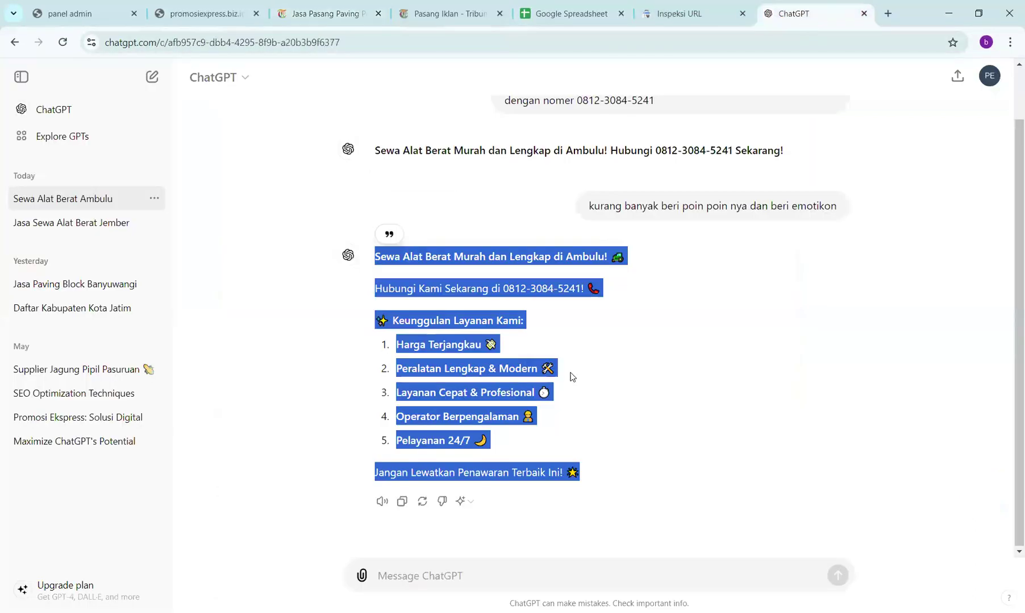
click(430, 572)
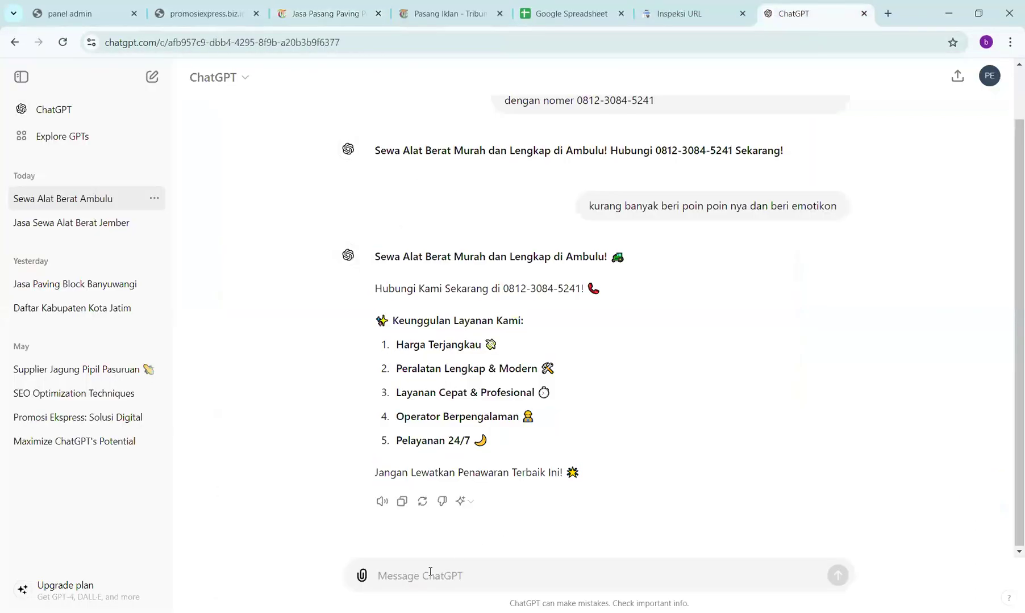
text(be)
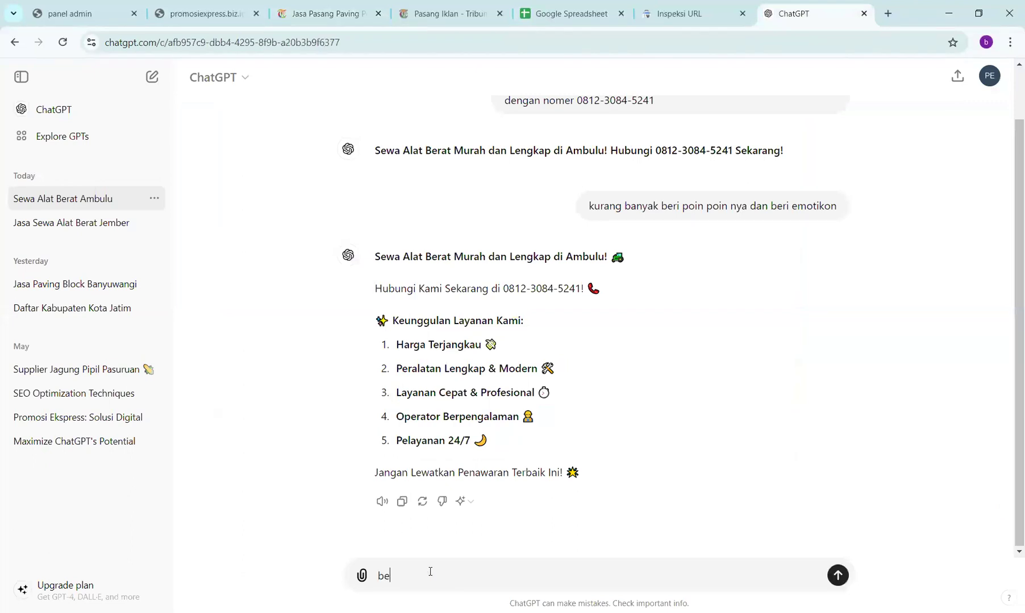
key(BackSpace)
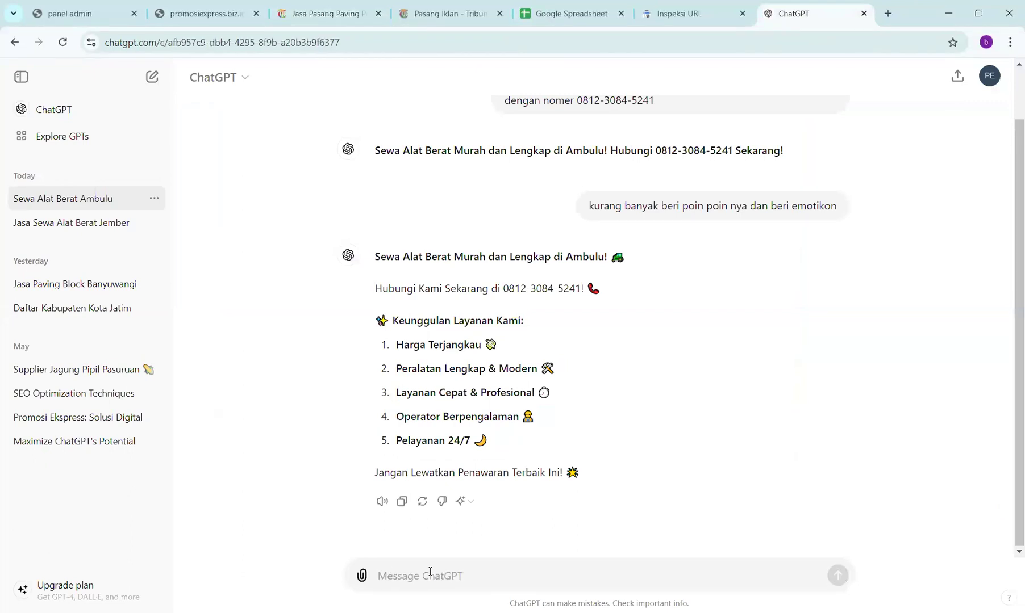
text(co)
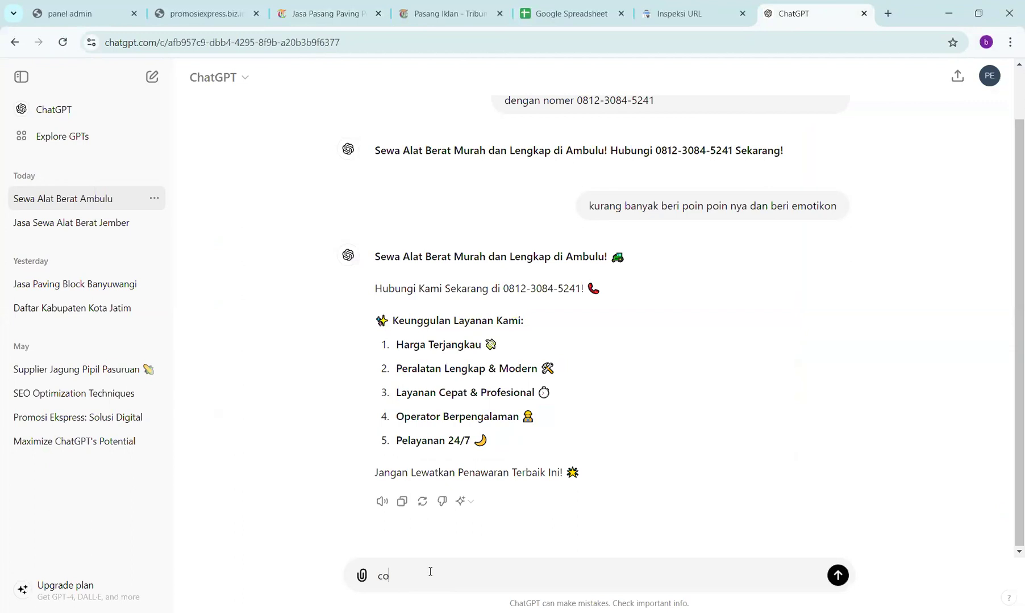
key(BackSpace)
key(BackSpace)
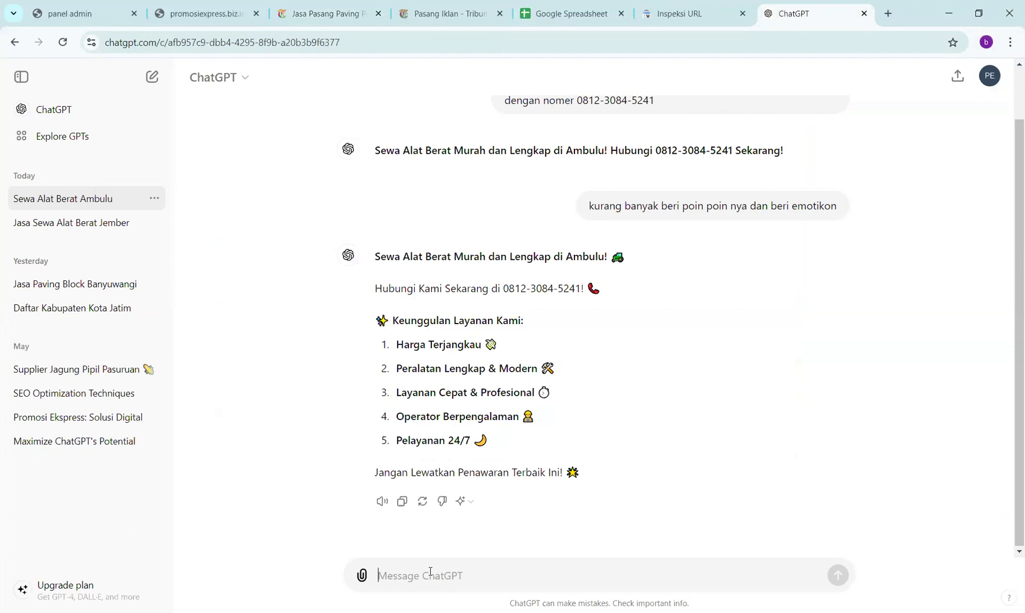
text(beri)
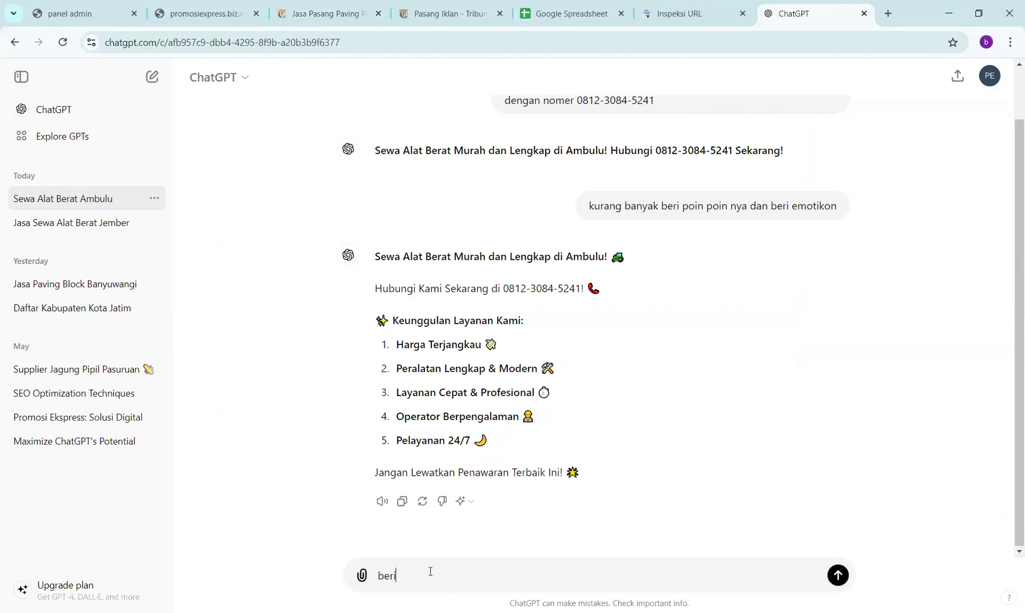
text(kan nama kabupaten )
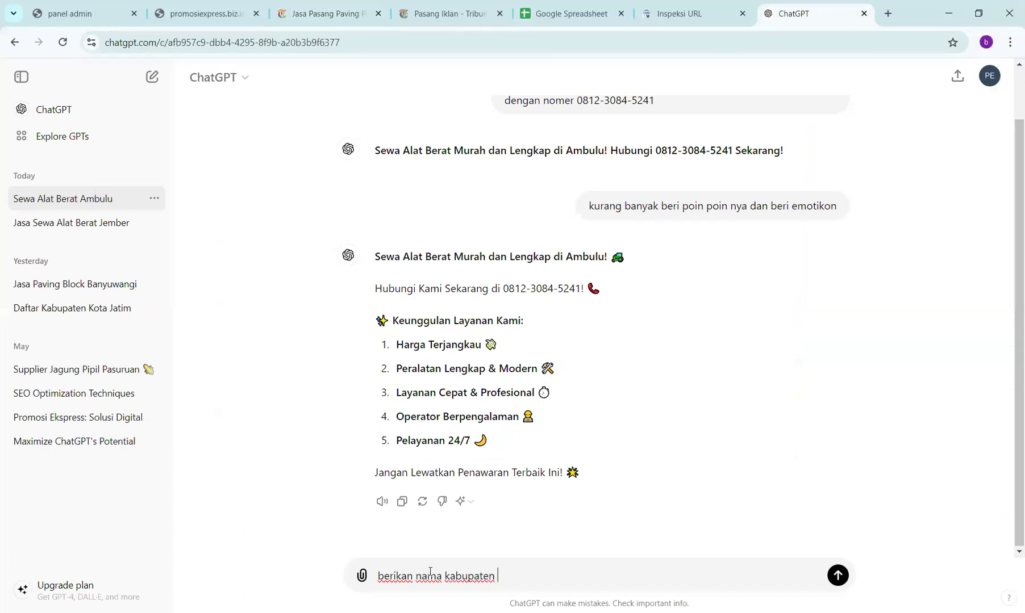
text(dan kota di jatim)
key(Return)
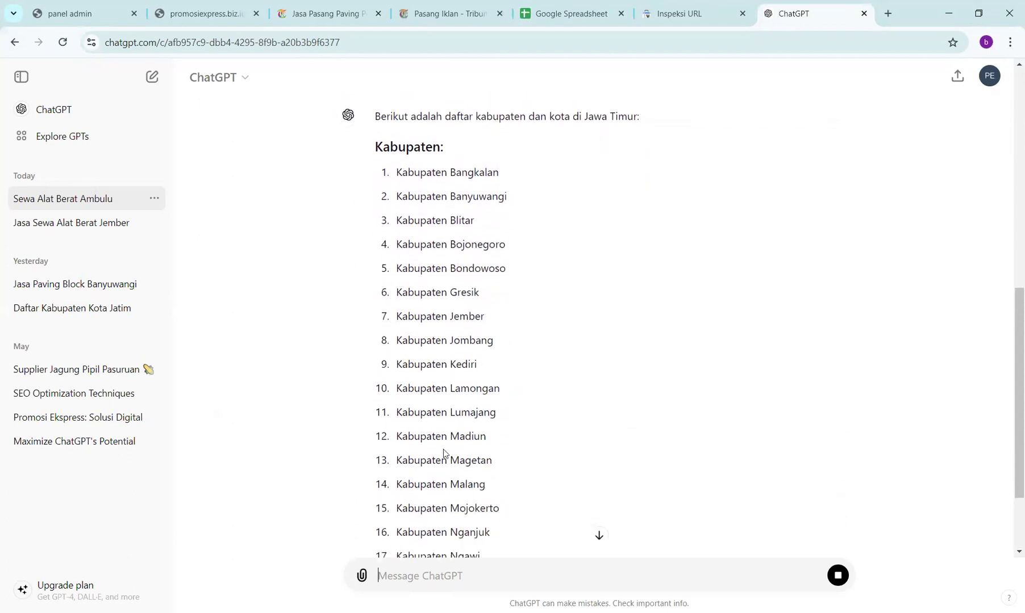
- Ask ChatGPT to drop 'kota' and 'Kabupaten' from the names, leaving 29 regencies Bangkalan to Tulungagung
scroll(442, 449, down, 3)
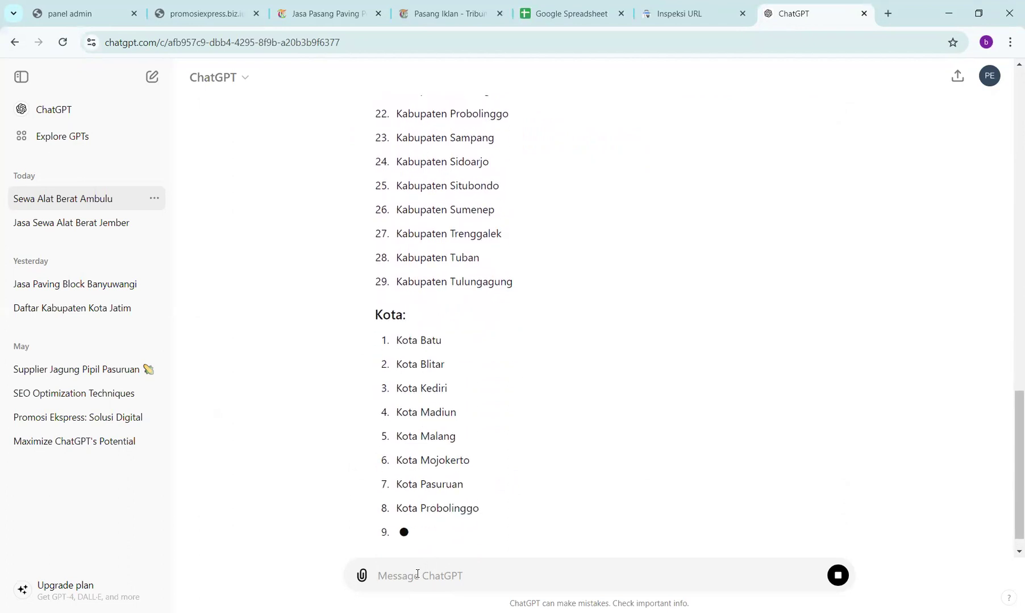
text(hilan)
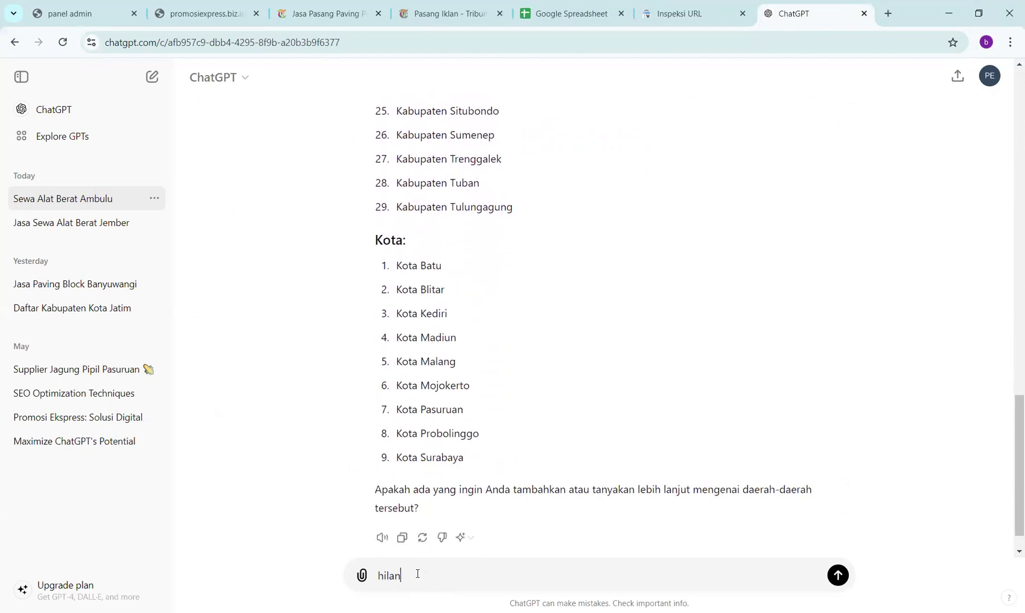
text(gkan nama kota dan ka)
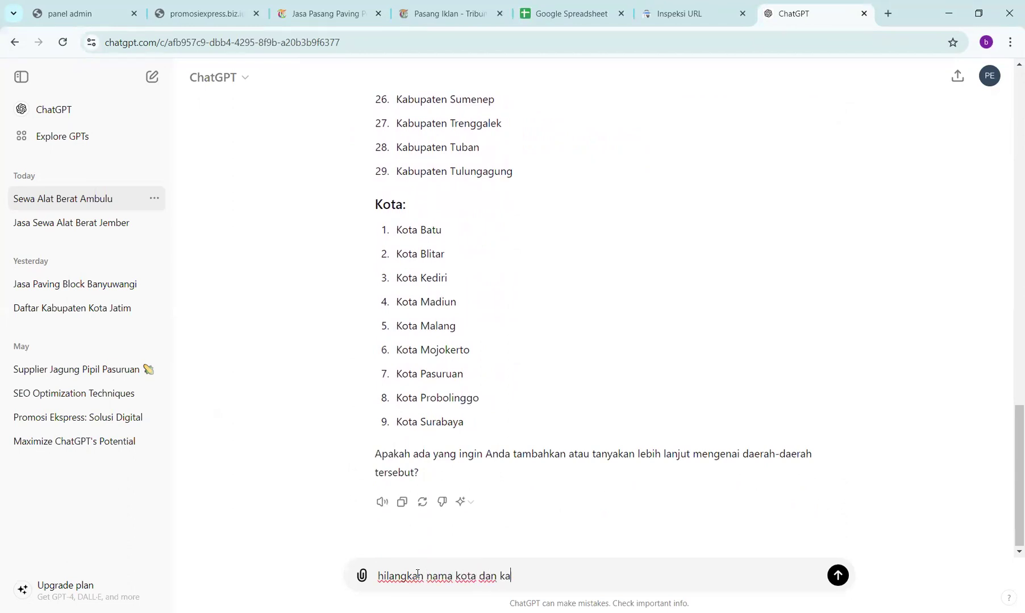
text(bupaten)
key(Return)
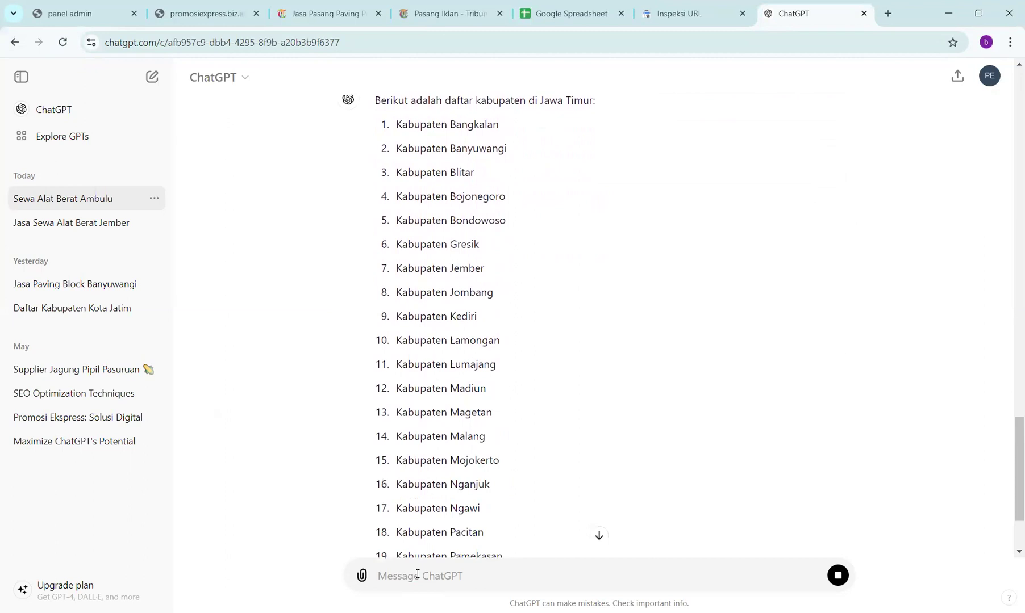
scroll(316, 422, down, 3)
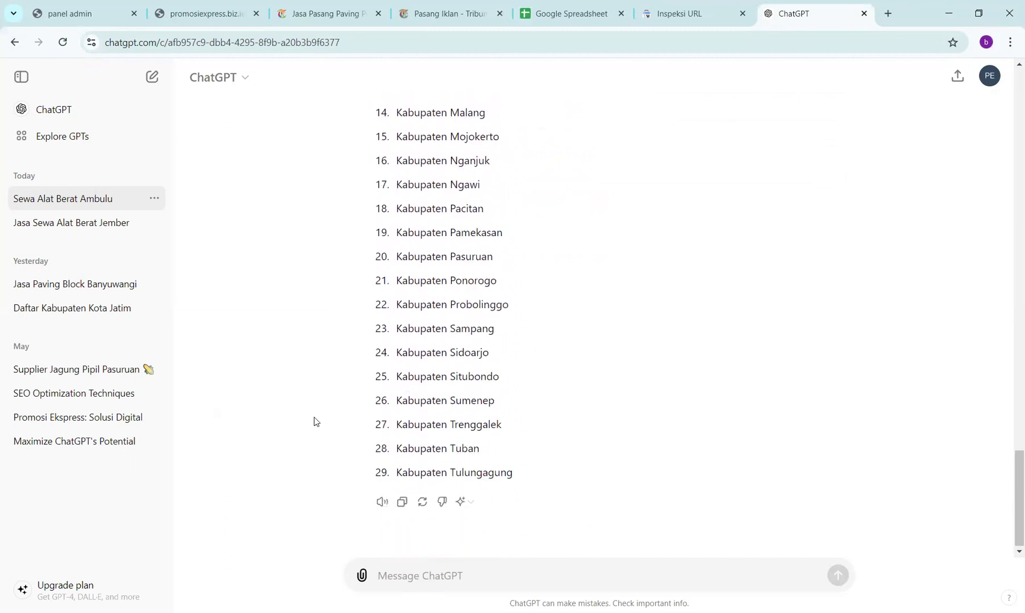
click(410, 580)
text(nama)
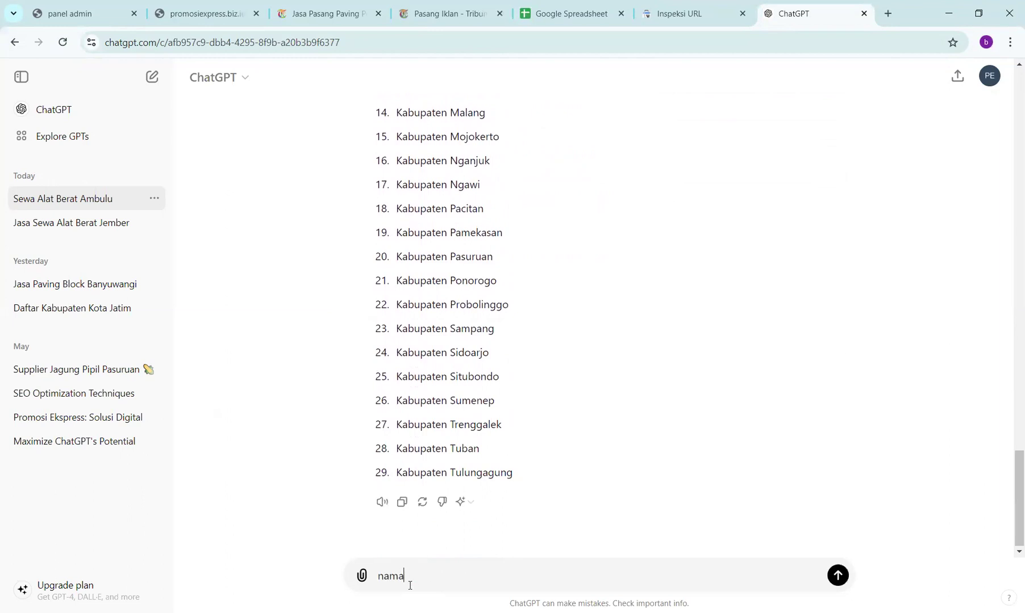
text( kabupatennya hilangkan)
key(Return)
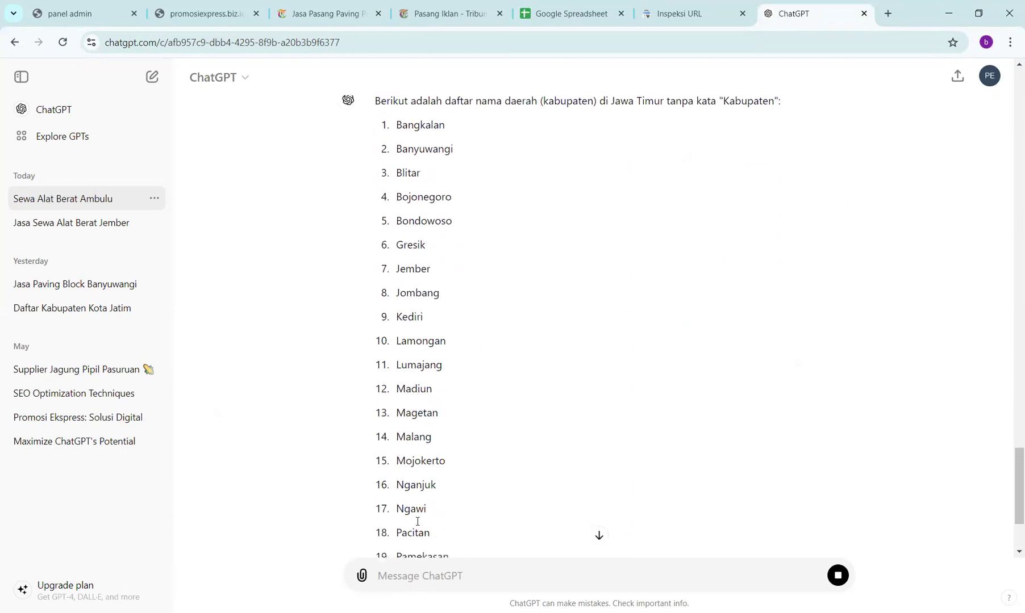
scroll(382, 448, down, 2)
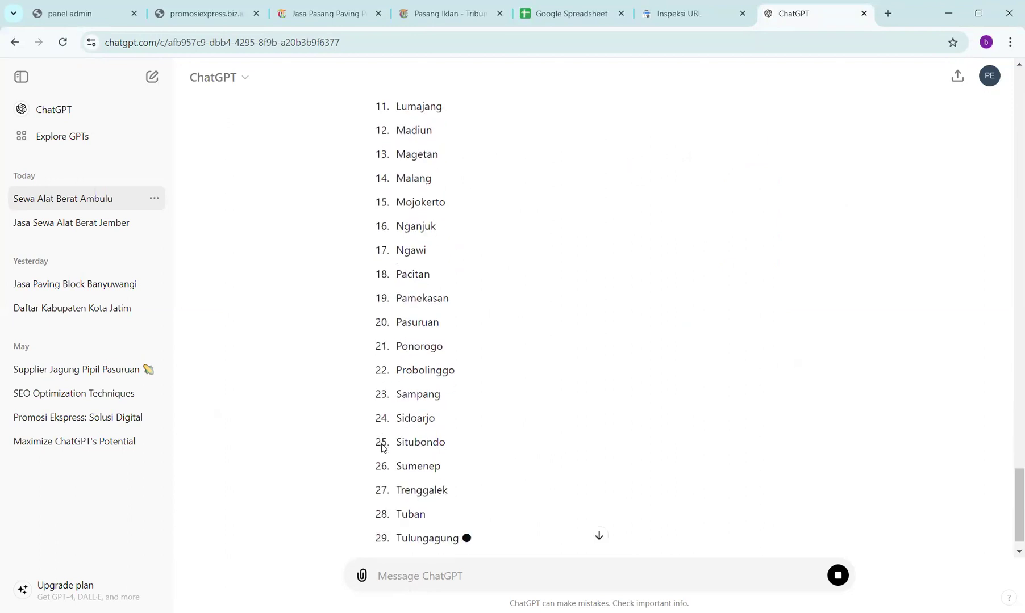
scroll(382, 449, down, 1)
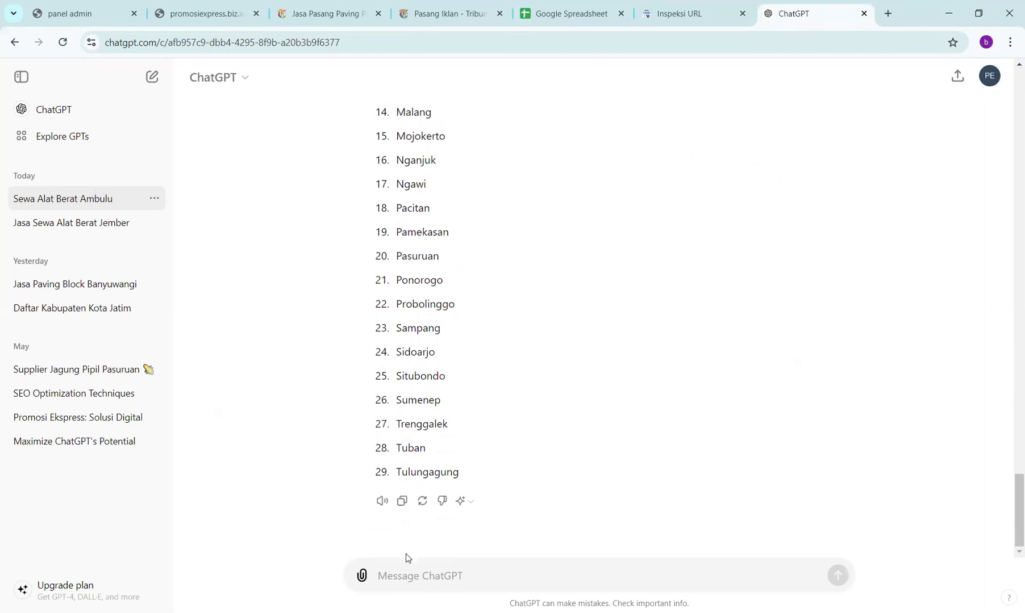
- Ask 'apakah semua kabupaten dan kota sudah lengkap' and review the 29 regencies plus 9 cities reply
text(apaka)
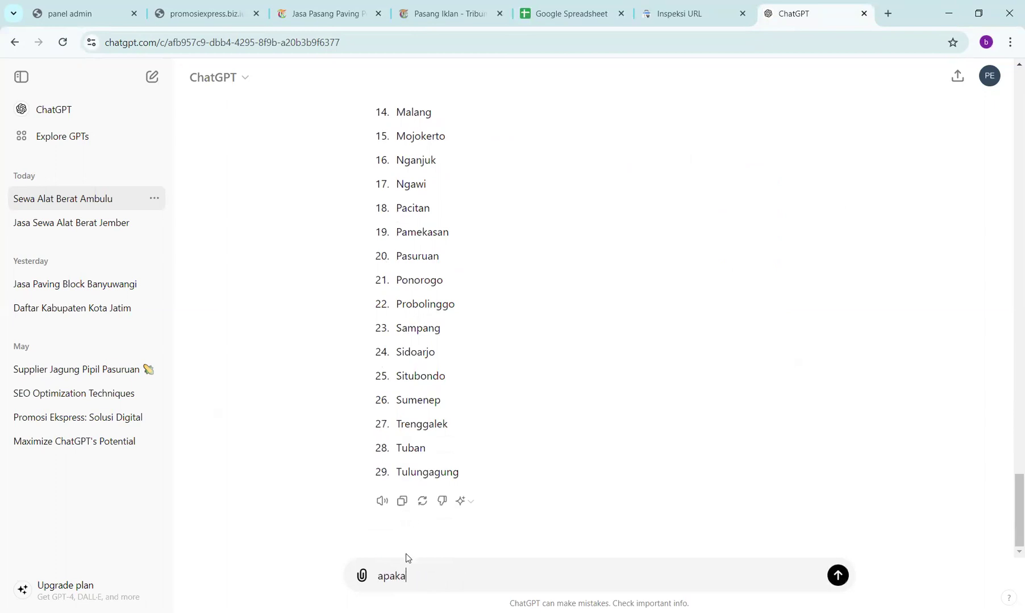
text(h semua kabupaten dan ko)
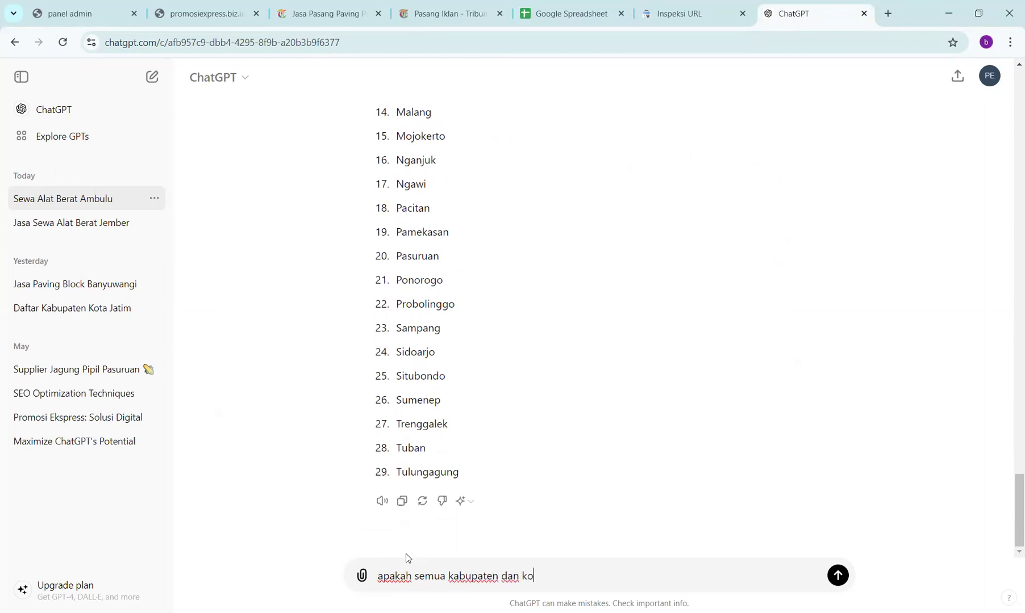
text(ta sudah lengkap)
key(Return)
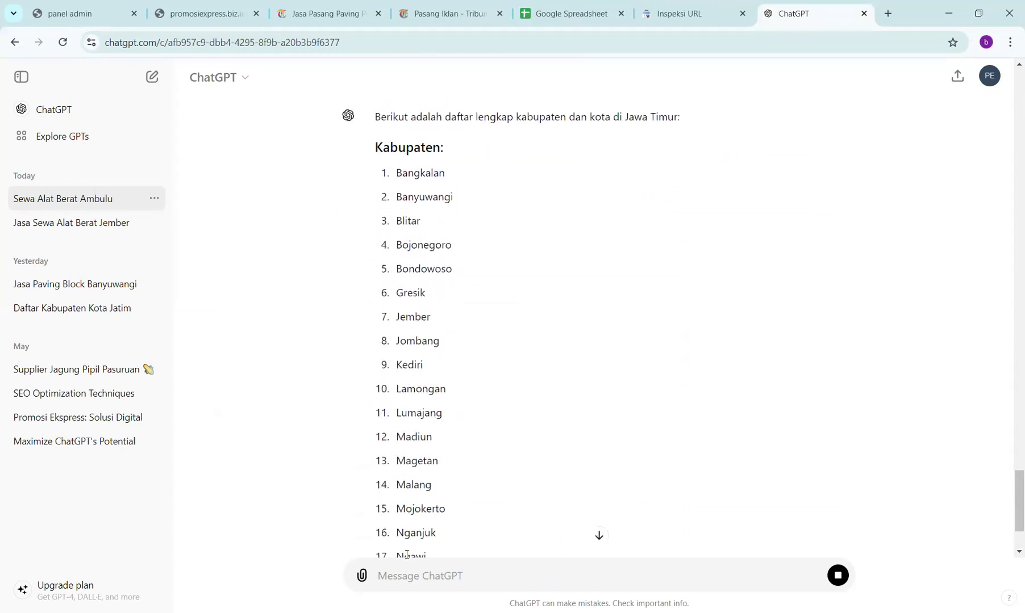
scroll(473, 273, down, 4)
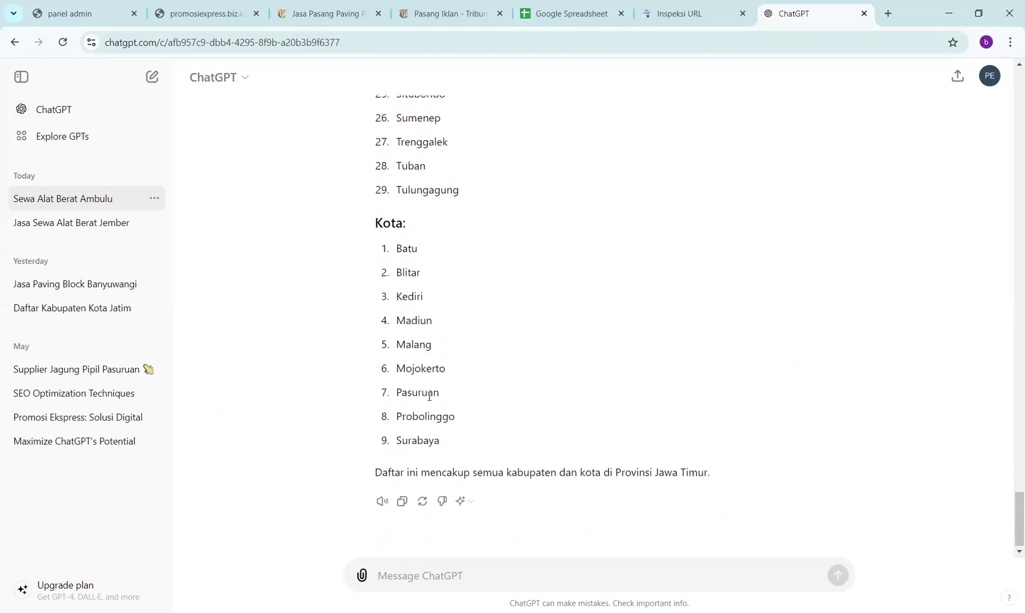
scroll(429, 395, up, 15)
scroll(430, 401, down, 15)
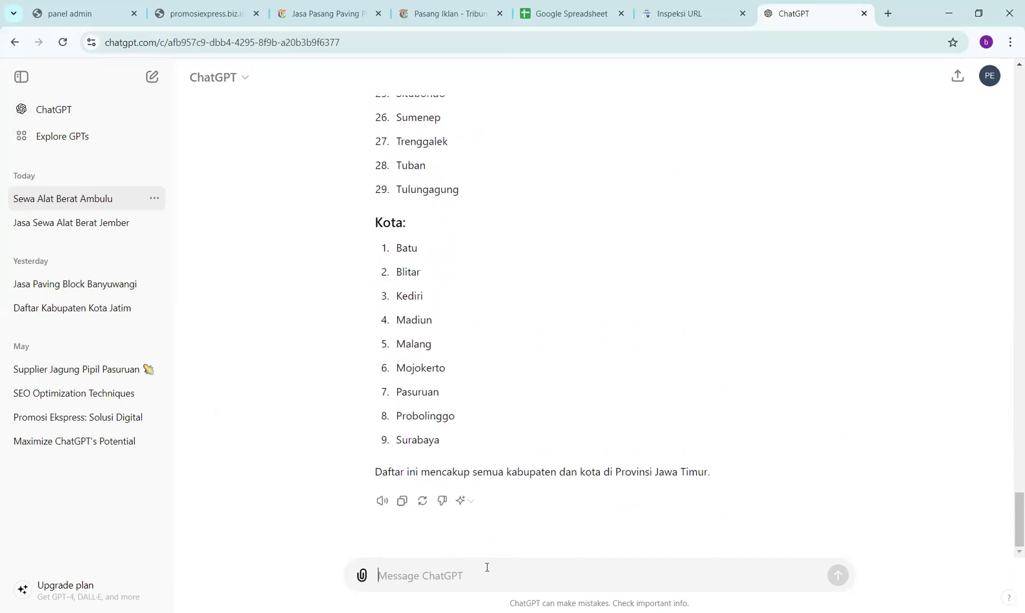
scroll(518, 311, up, 9)
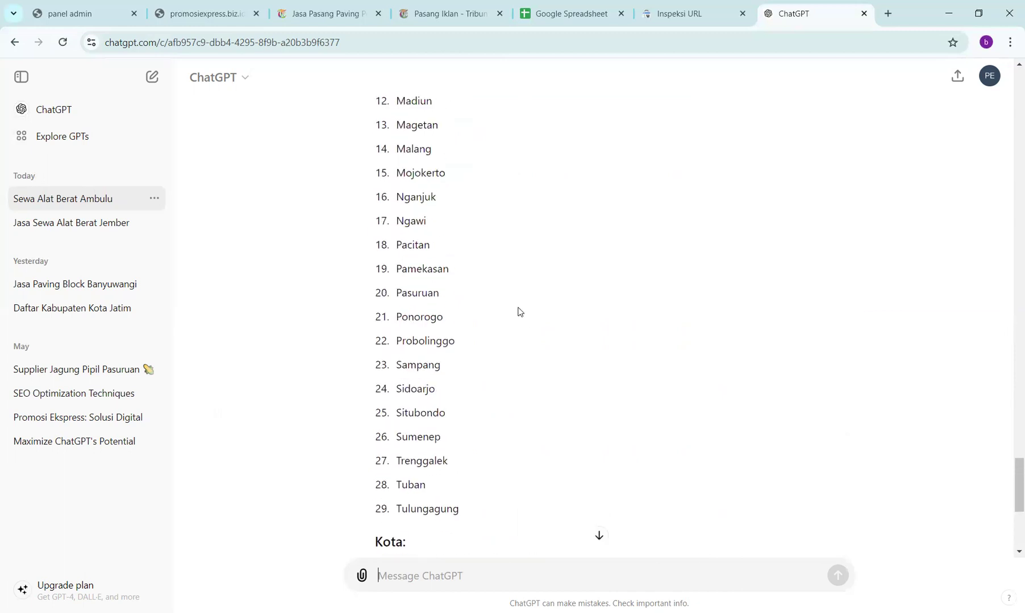
scroll(518, 311, up, 14)
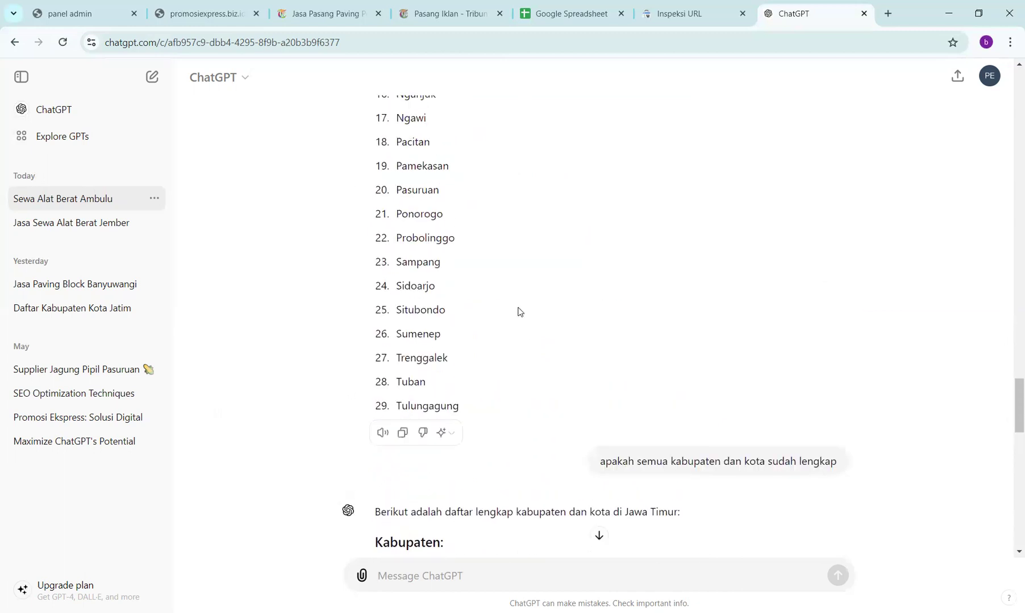
scroll(518, 311, up, 6)
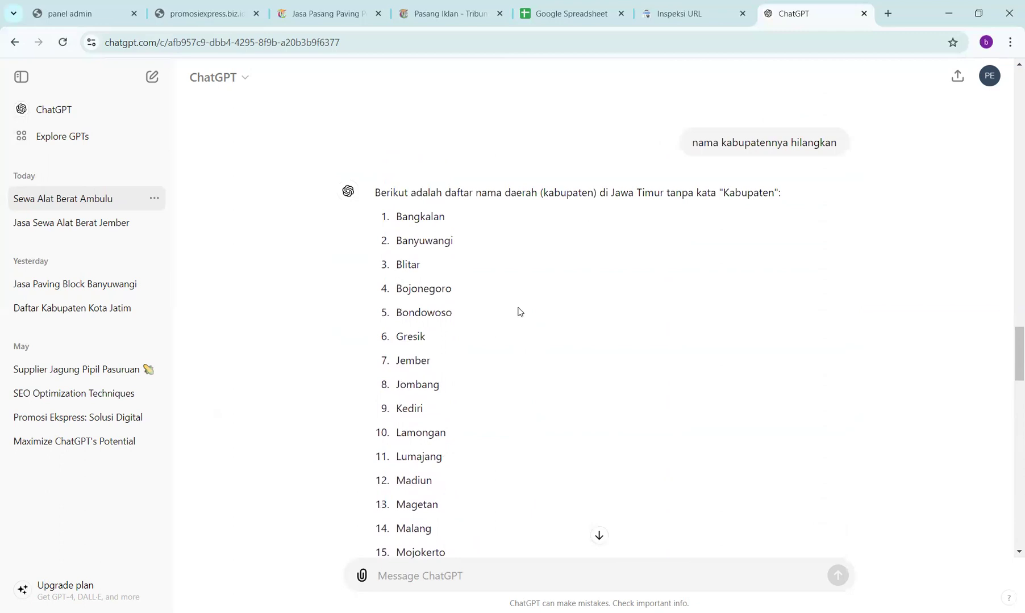
scroll(518, 311, down, 1)
scroll(517, 312, up, 1)
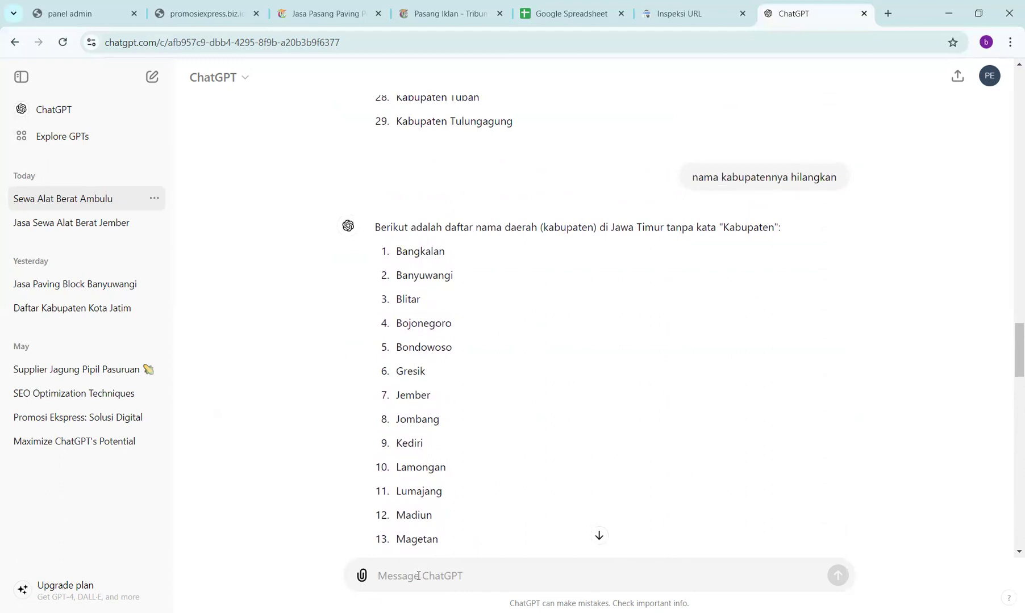
- Request 29 keywords starting 'jasa sewa alat berat murah lengkap' and ending with each regency name
text(bu)
text(tkan)
key(BackSpace)
key(BackSpace)
key(BackSpace)
key(BackSpace)
text(an 29 keyw)
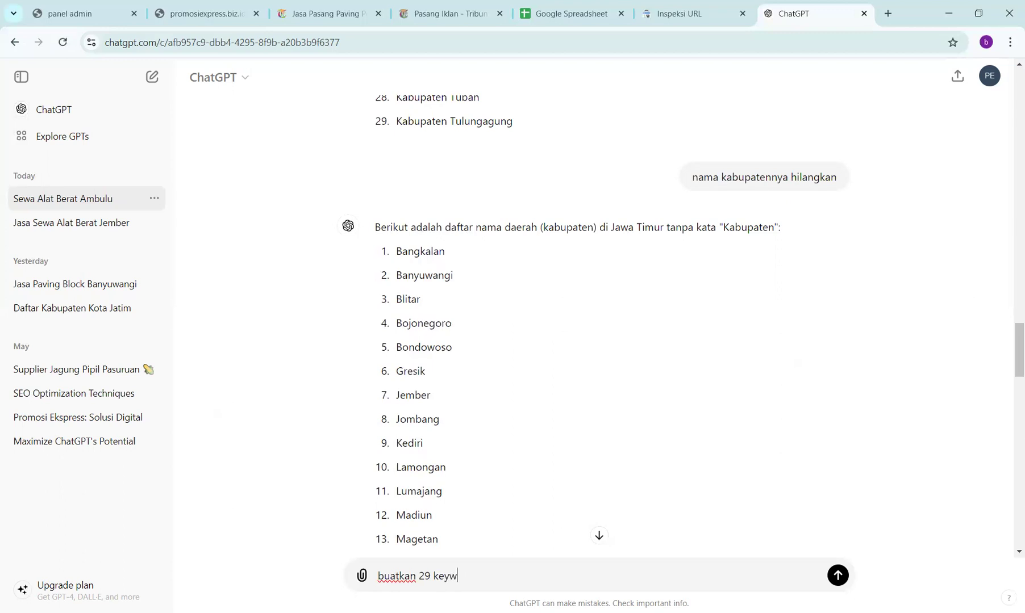
text(ord dengan awalan )
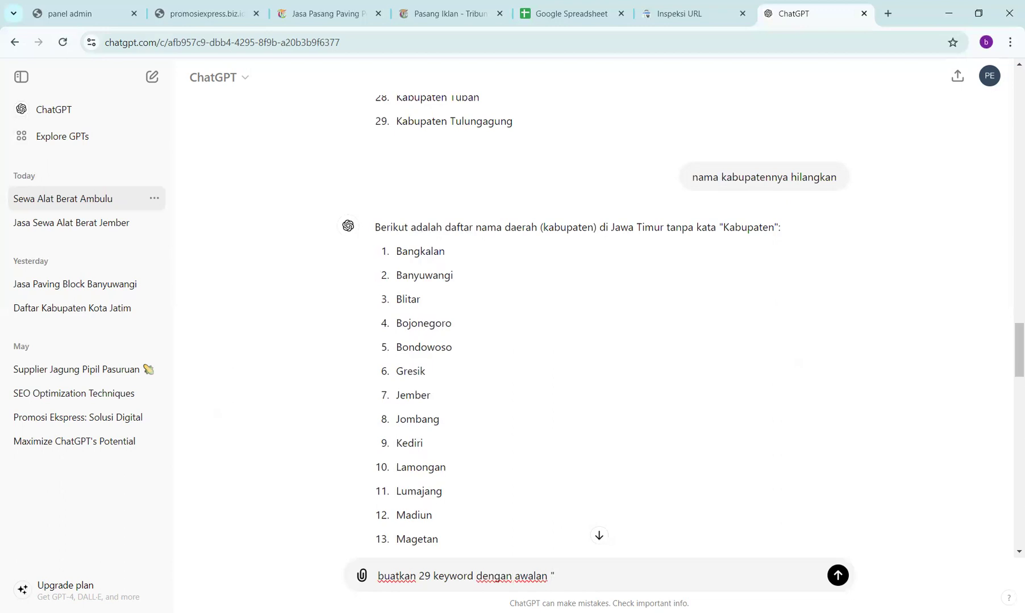
text("jasa sewa alaat  berat)
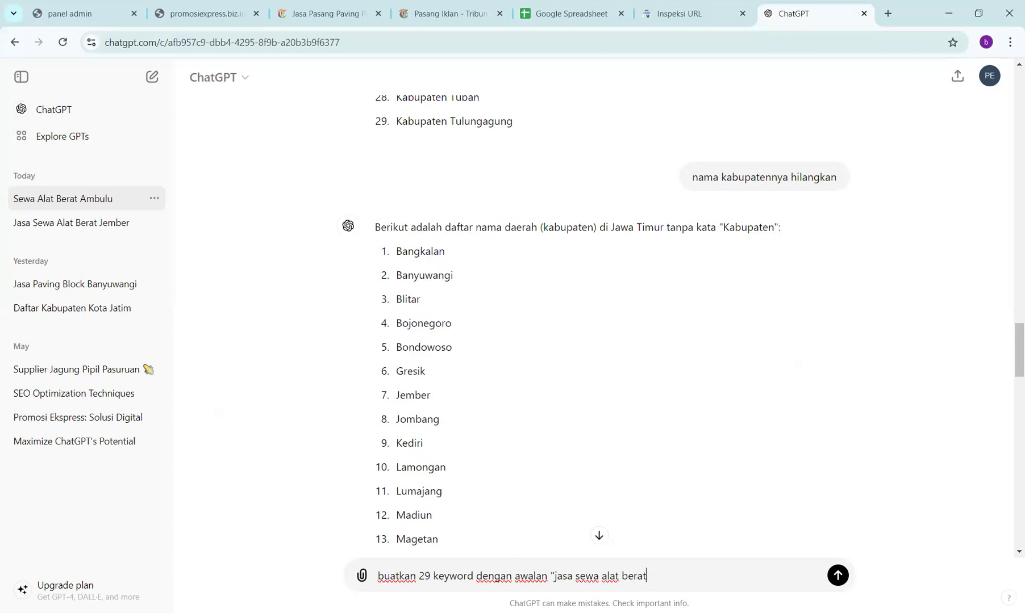
text( murah lengkap)
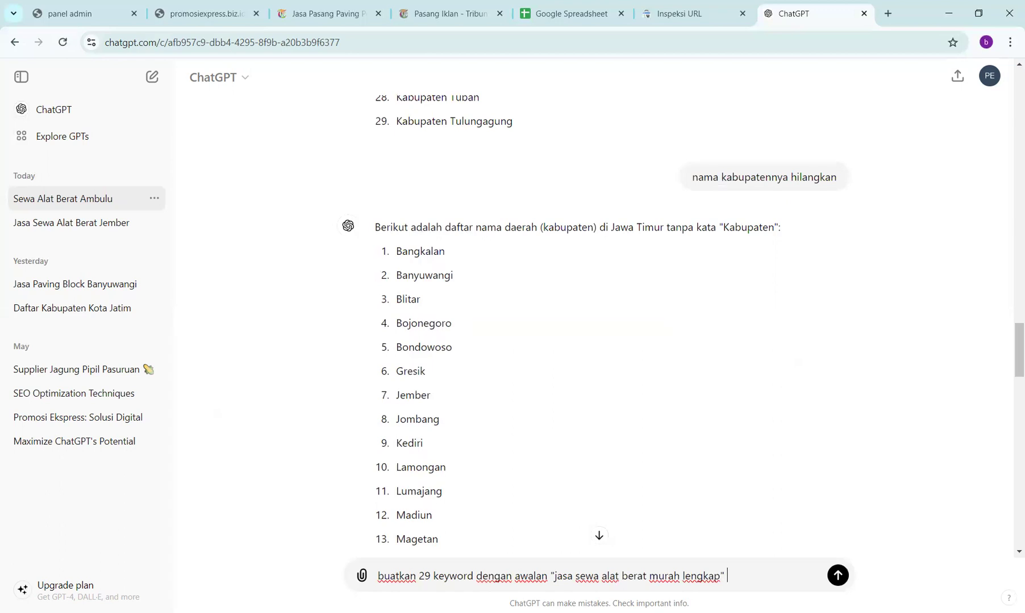
text(" akh)
text(eyword beri)
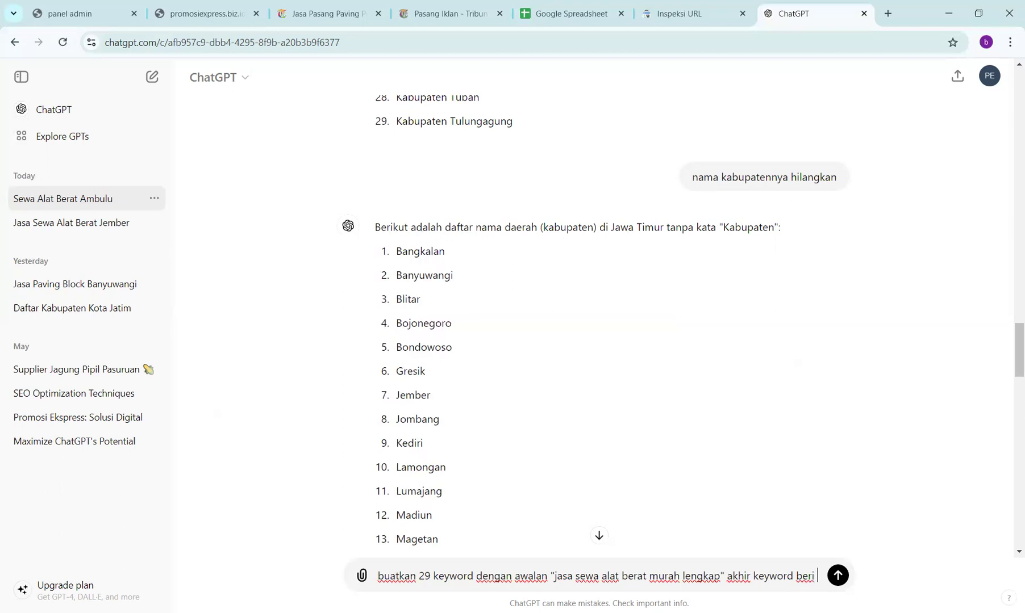
text( kata)
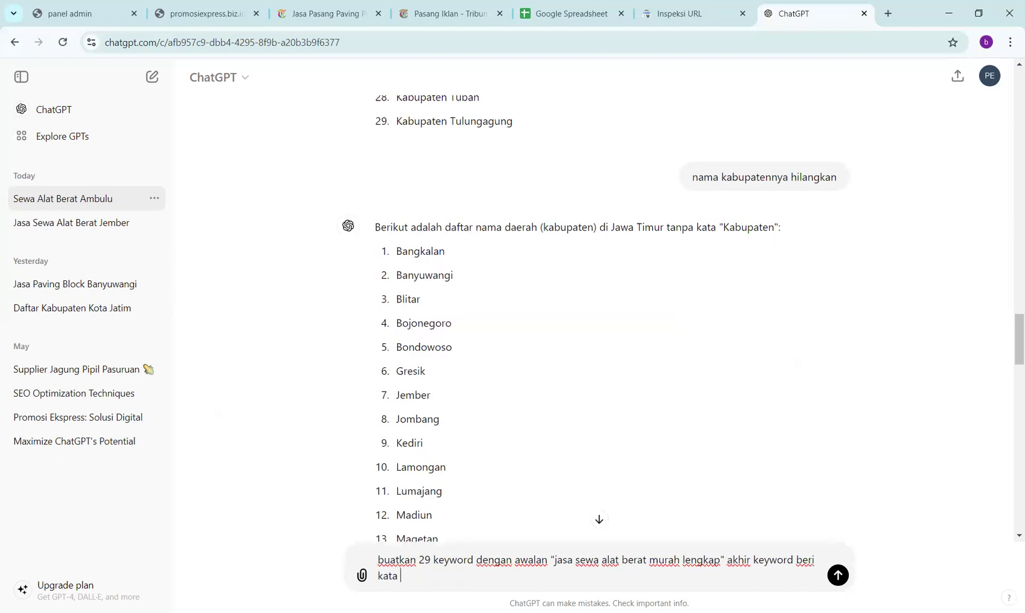
text(ta kabupaten)
key(Return)
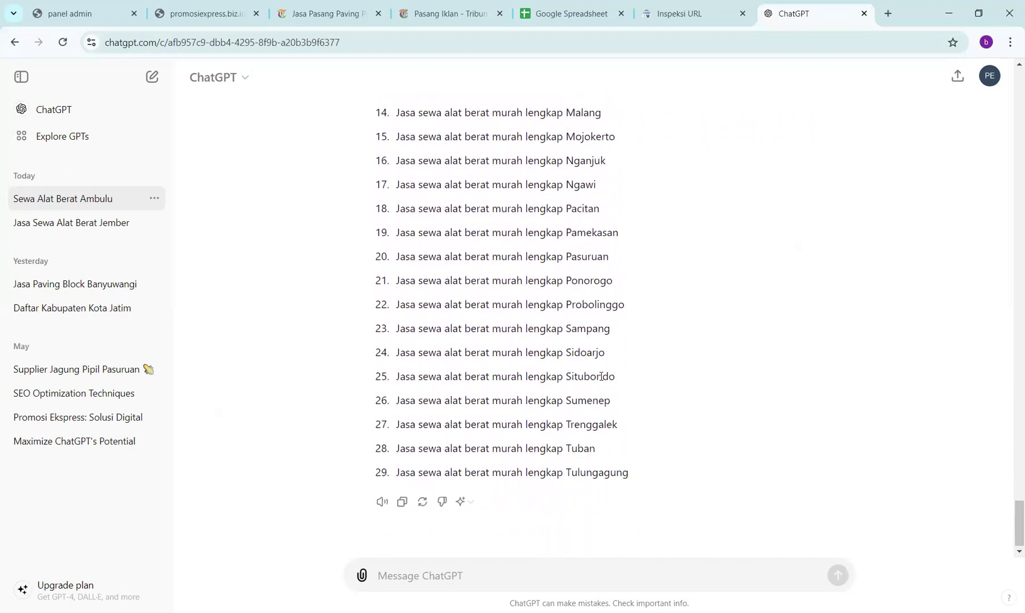
scroll(601, 377, up, 10)
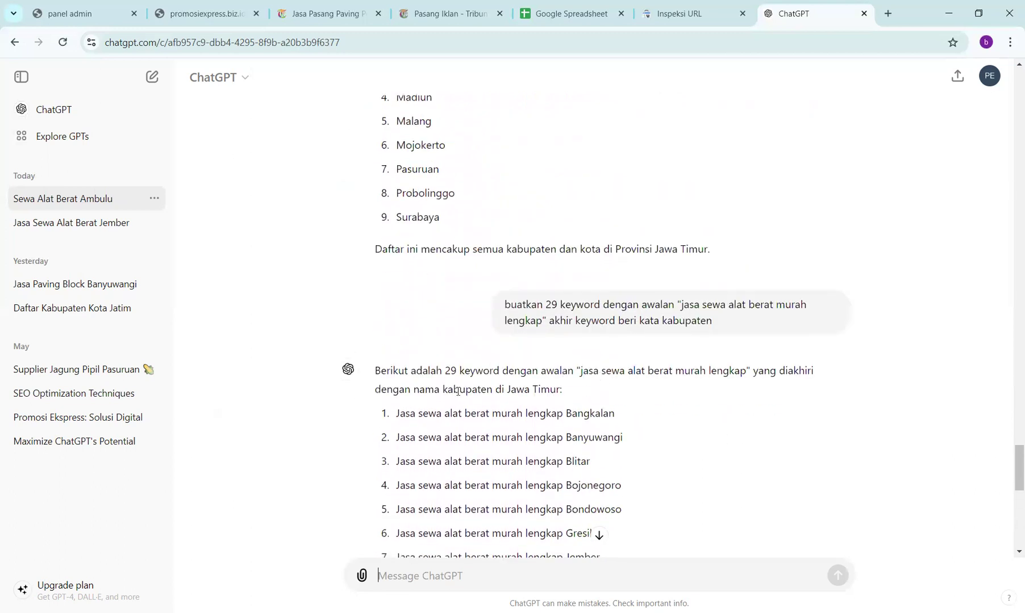
- Select ChatGPT's keyword list, then create a blank spreadsheet and close its tab
drag(396, 413, 628, 483)
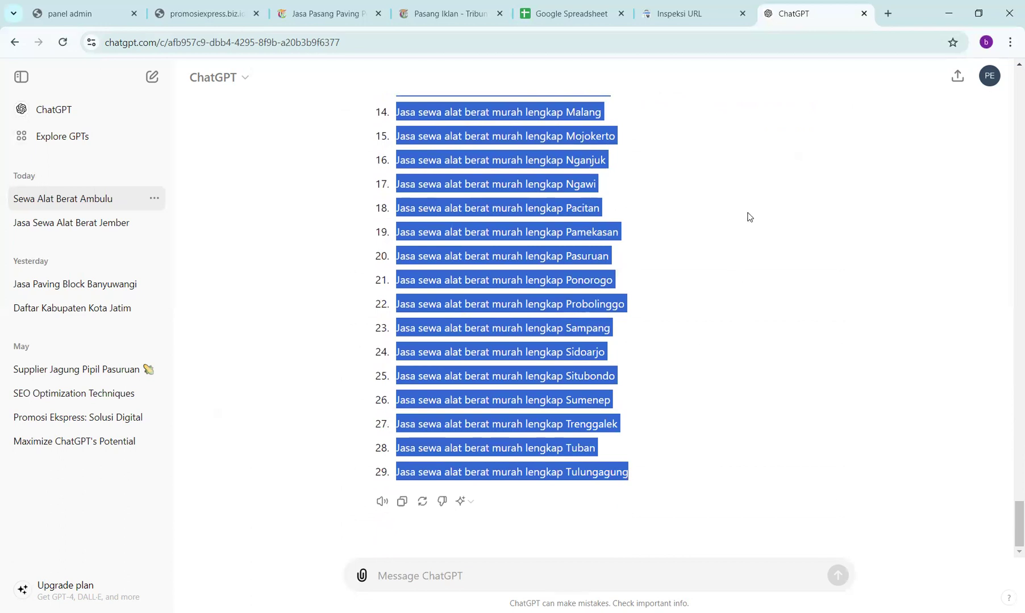
click(585, 6)
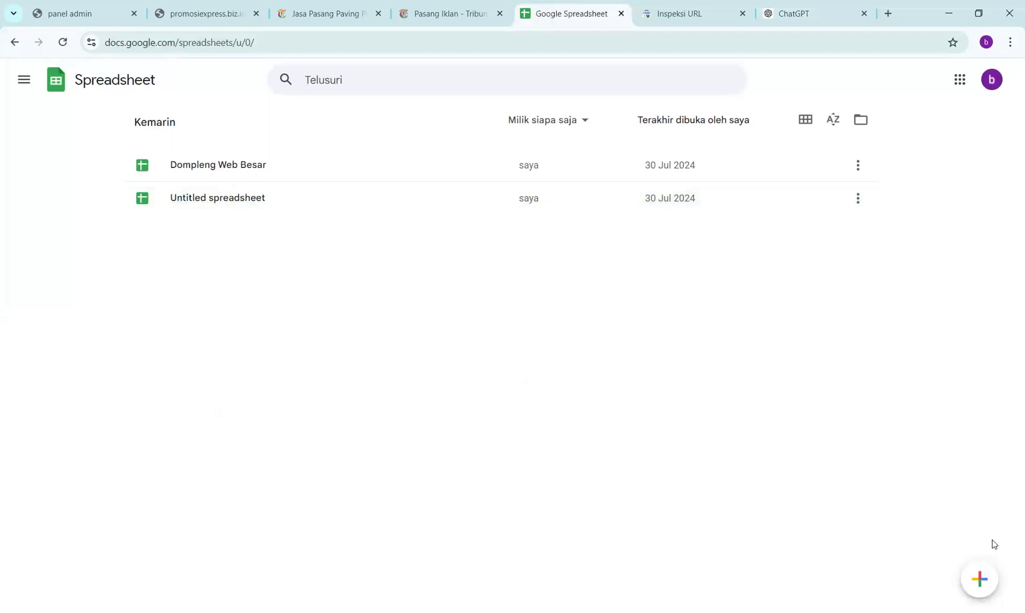
click(980, 580)
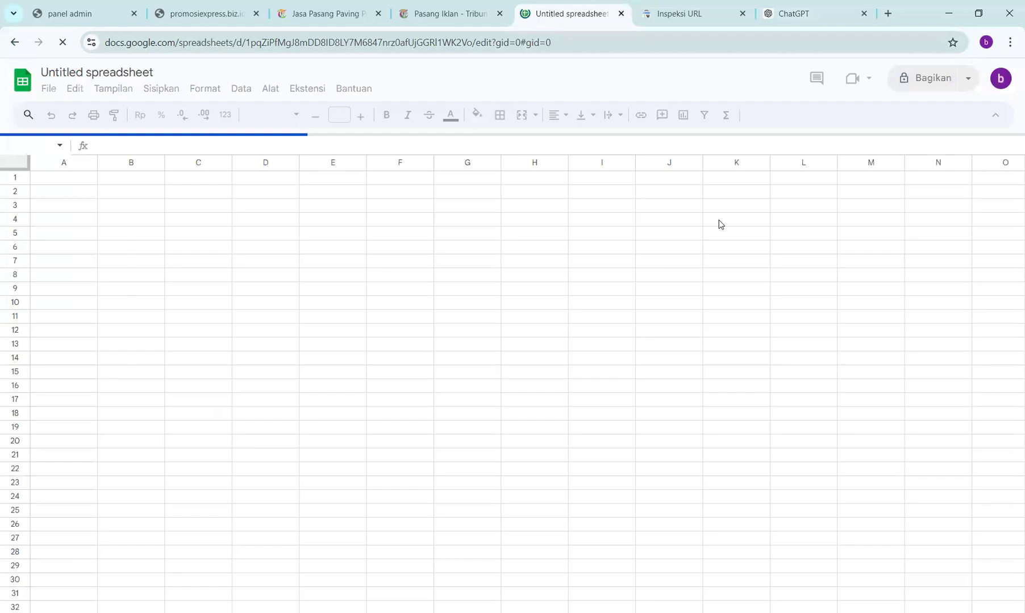
key(ctrl+w)
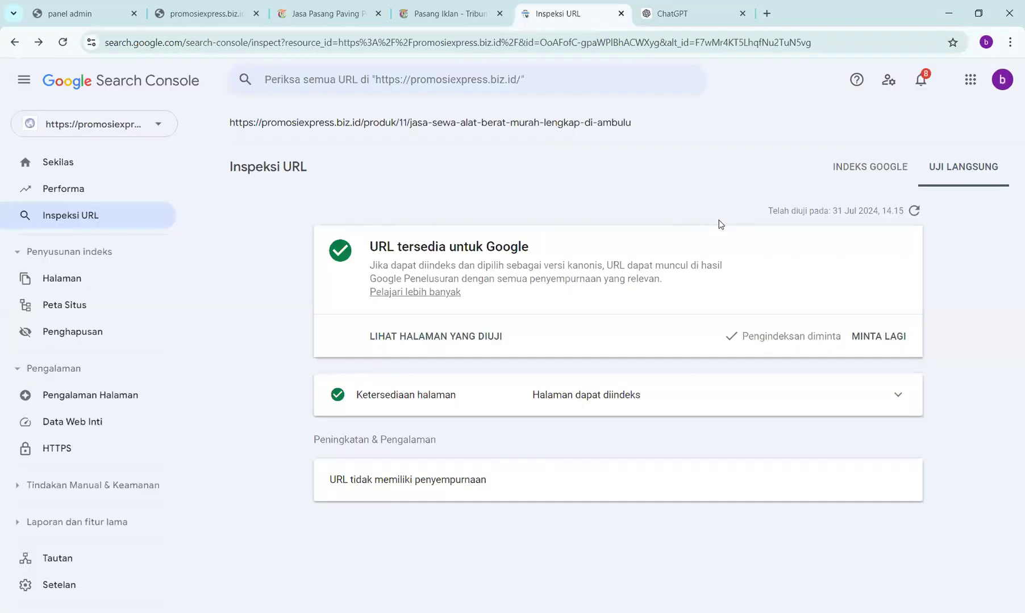
- Create a new blank Untitled spreadsheet from the Google apps menu, undoing a stray URL paste in D5
click(767, 13)
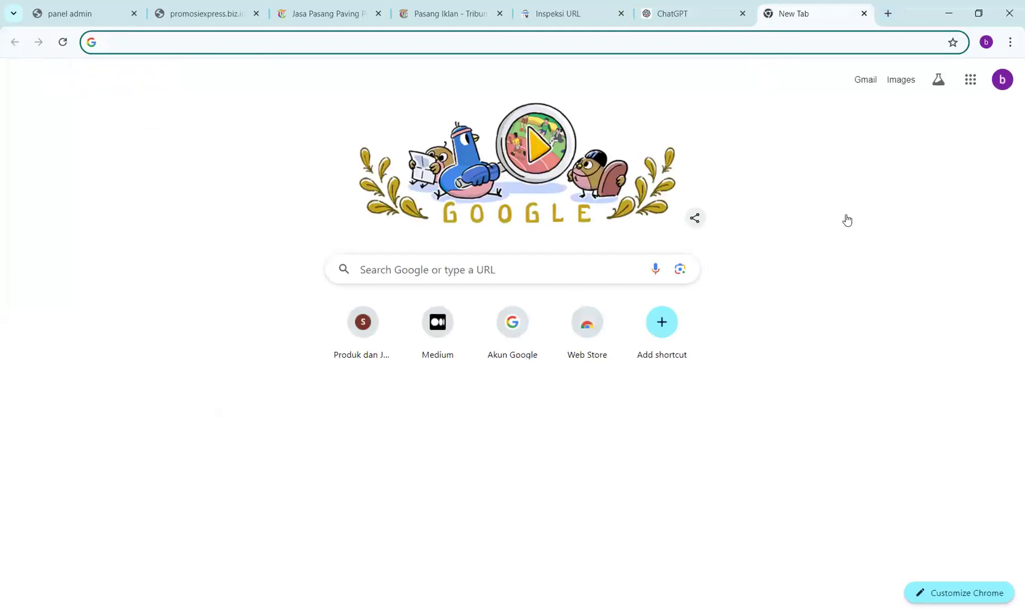
scroll(852, 314, down, 5)
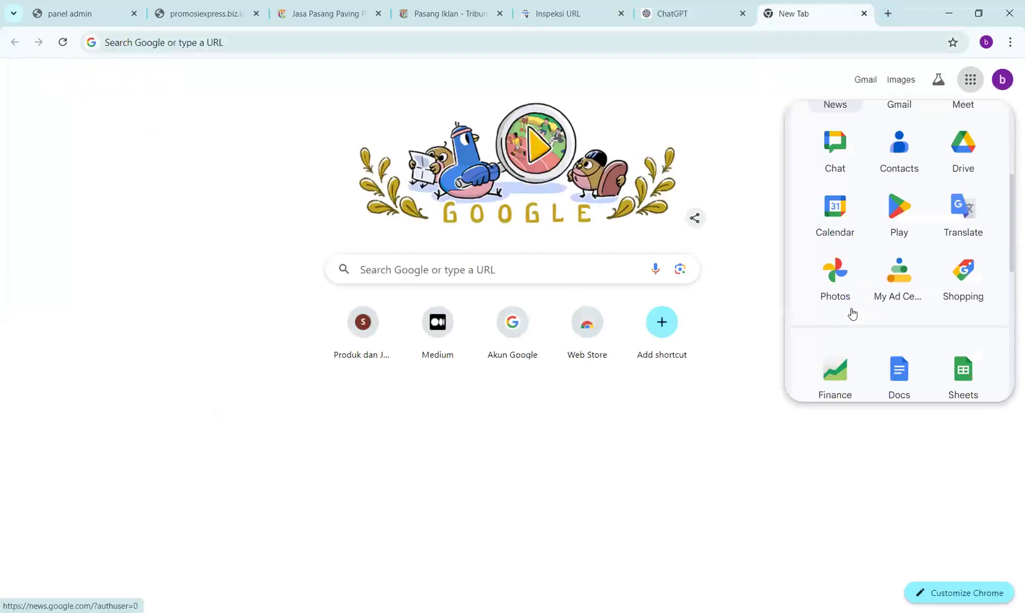
click(948, 314)
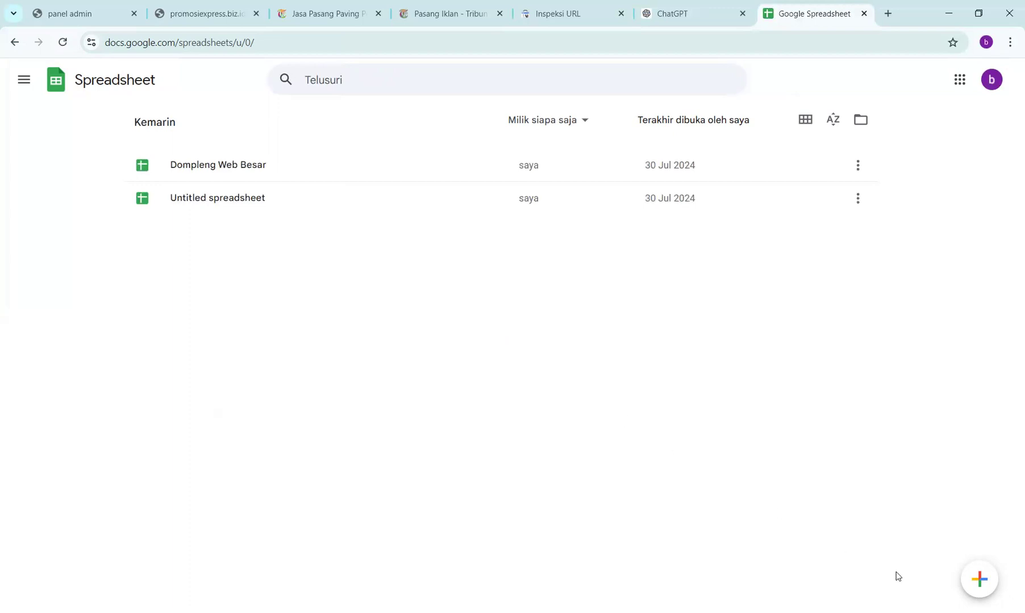
click(973, 578)
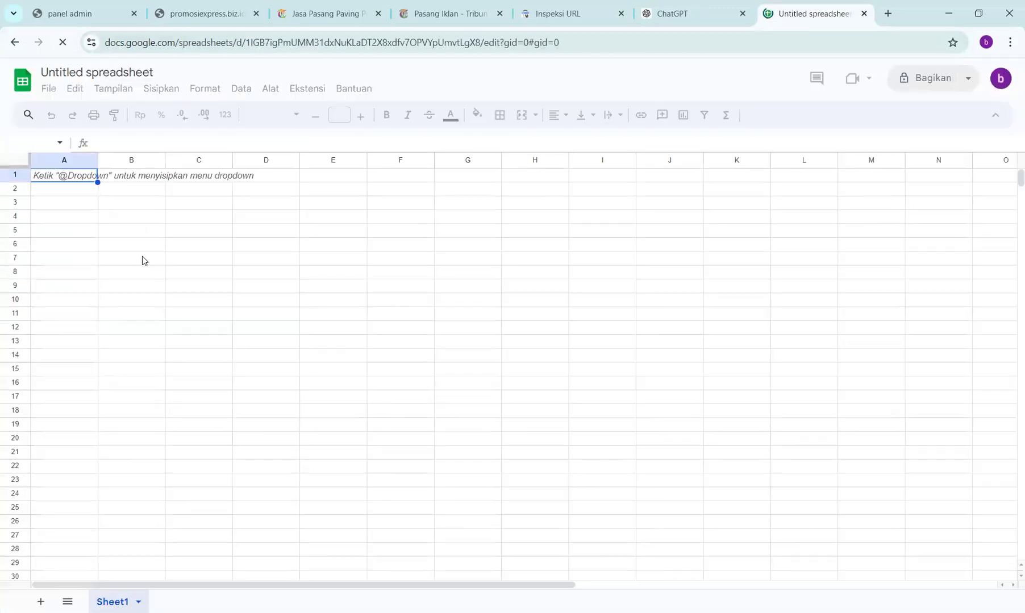
click(132, 233)
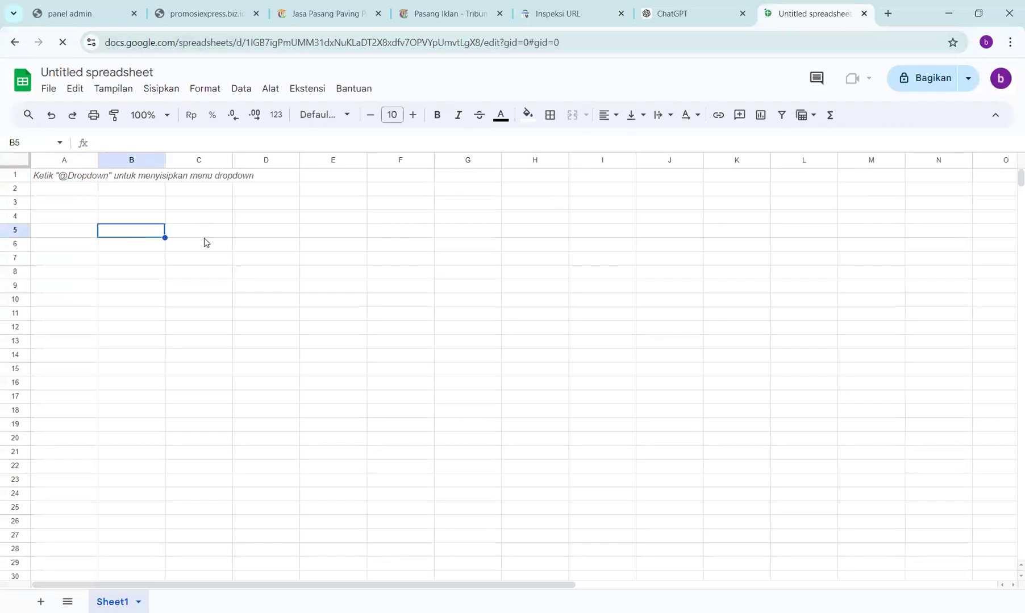
click(247, 237)
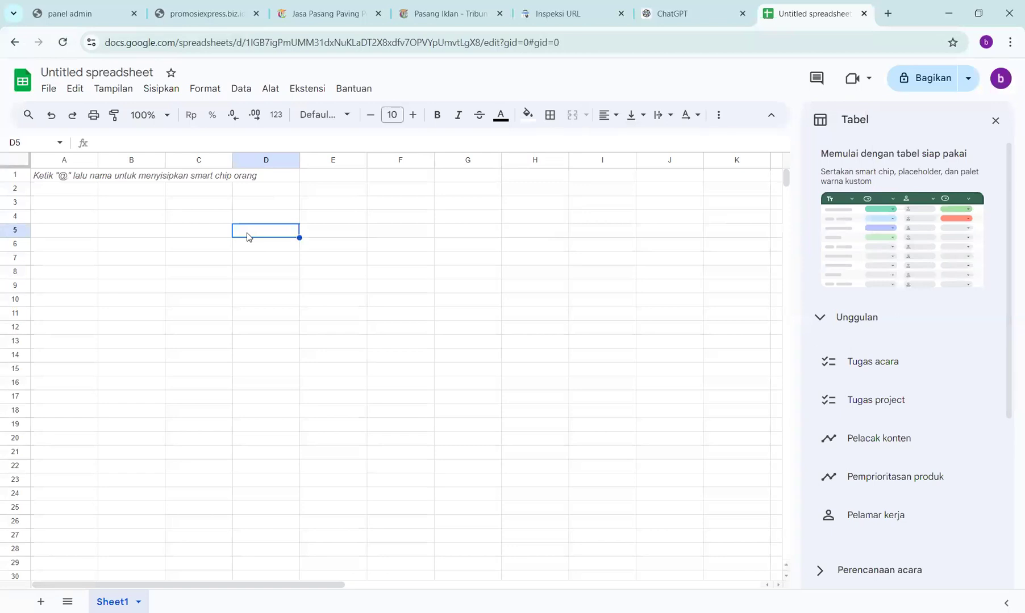
text(https://promosiexpress.biz.id/produk/11/jasa-sewa-alat-berat-murah-lengkap-di-ambulu)
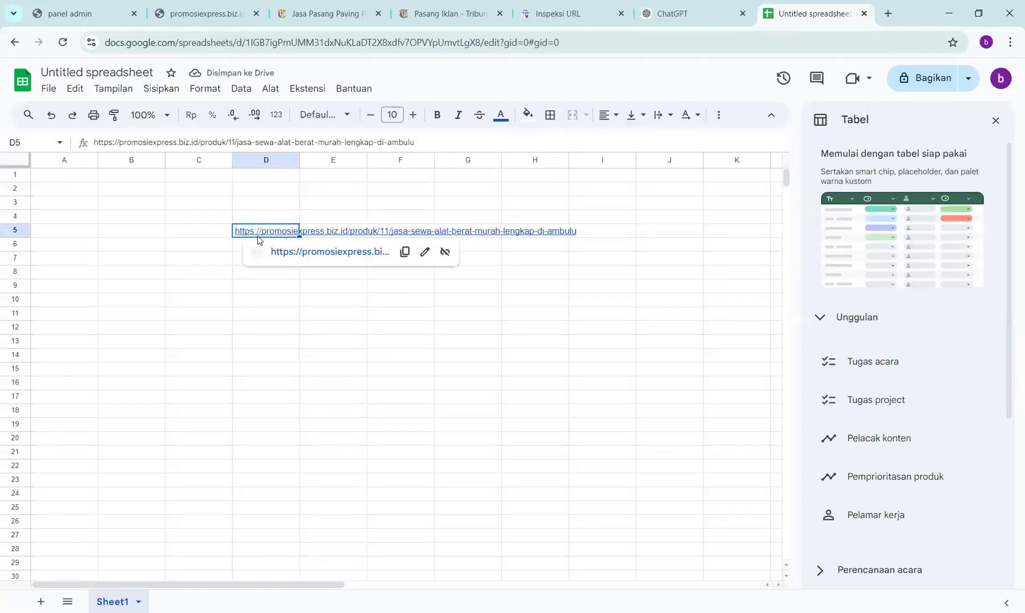
key(ctrl+a)
key(ctrl+z)
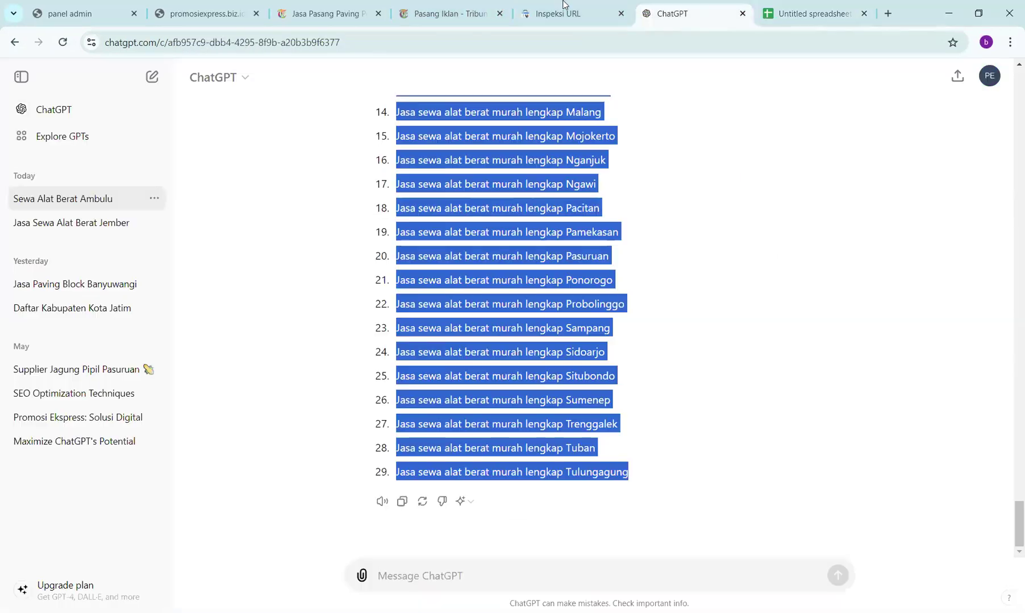
- Copy the 29-keyword list in the ChatGPT conversation
click(672, 14)
right_click(462, 283)
click(483, 298)
right_click(480, 285)
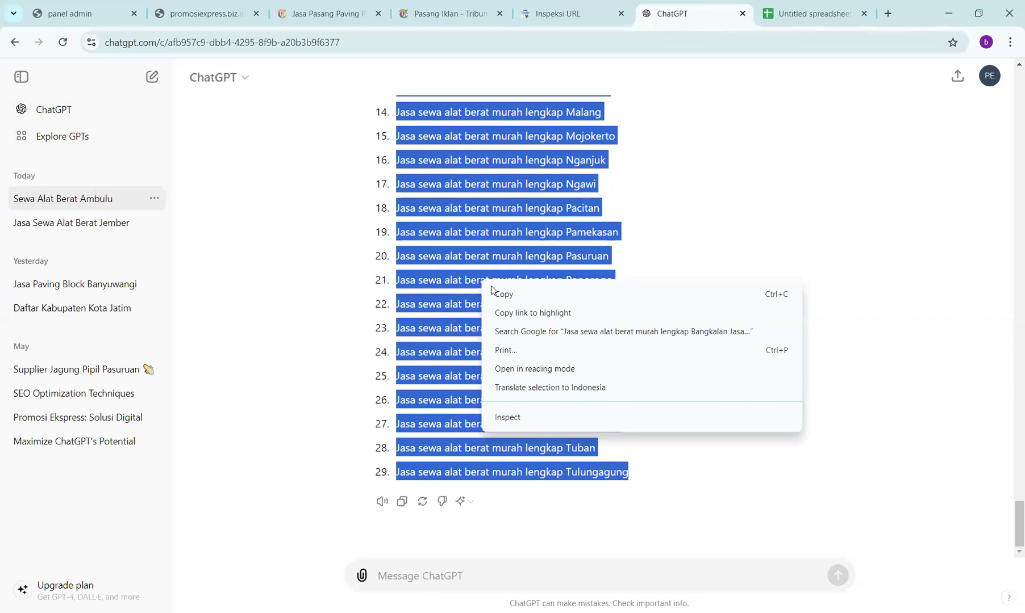
- Paste the 29 rental titles into column D from D5 (Bangkalan first) and make them bold
click(493, 288)
drag(791, 7, 776, 6)
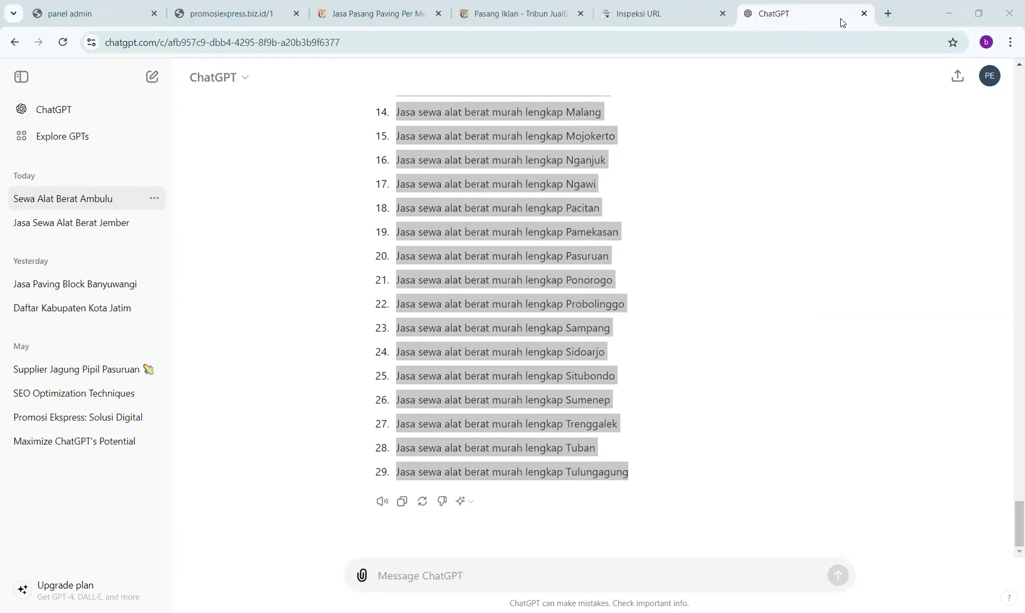
drag(829, 25, 826, 17)
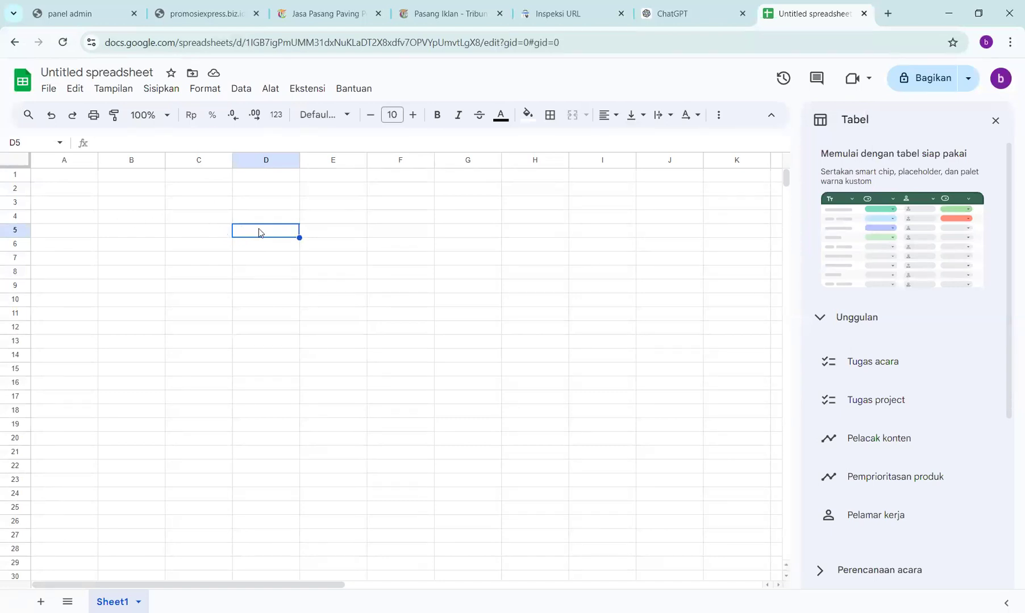
key(ctrl+v)
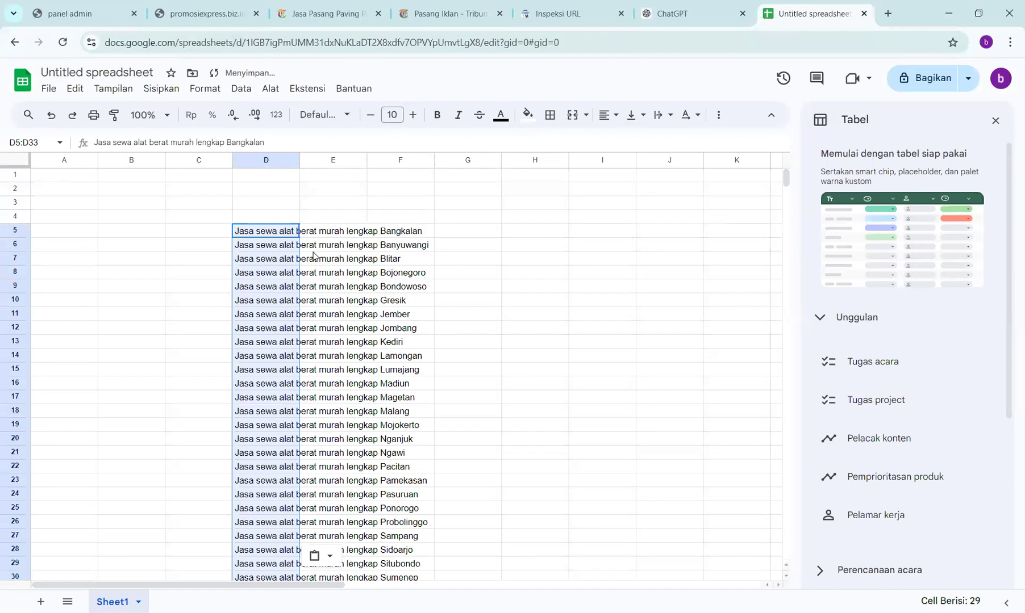
key(ctrl+b)
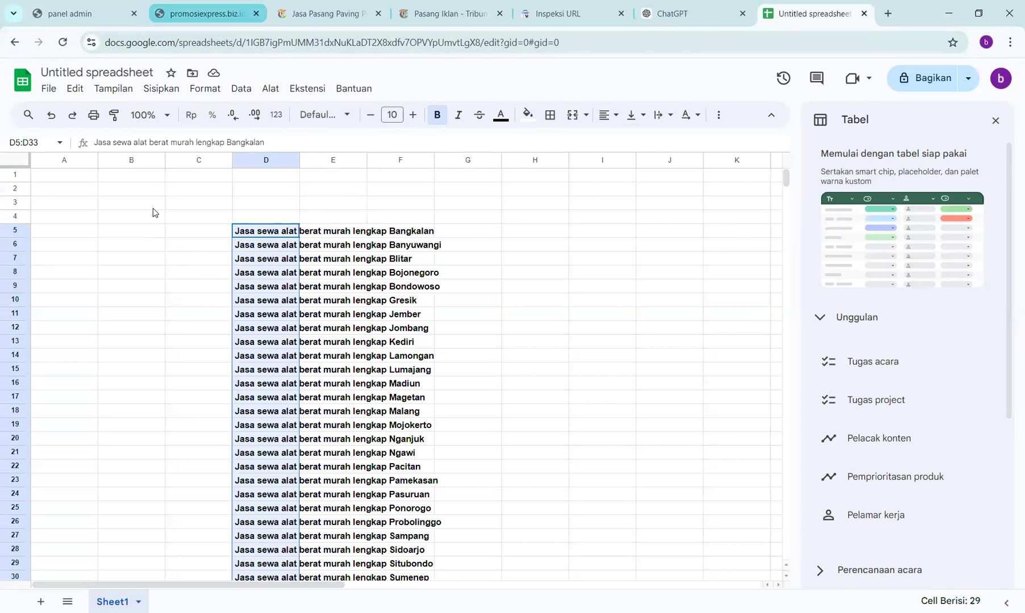
click(204, 14)
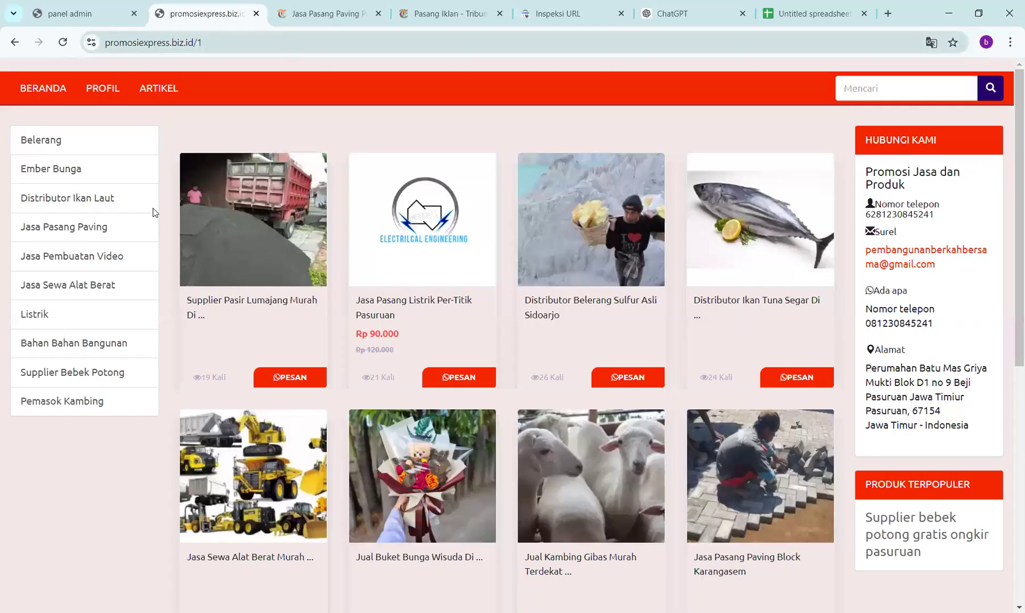
key(ctrl+l)
key(End)
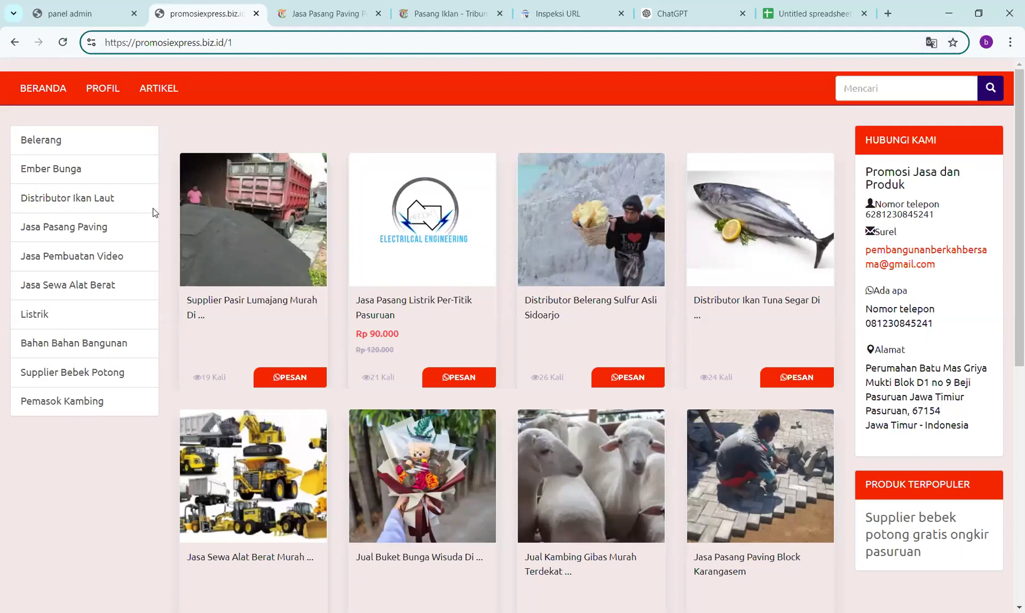
key(shift+Left)
text(/)
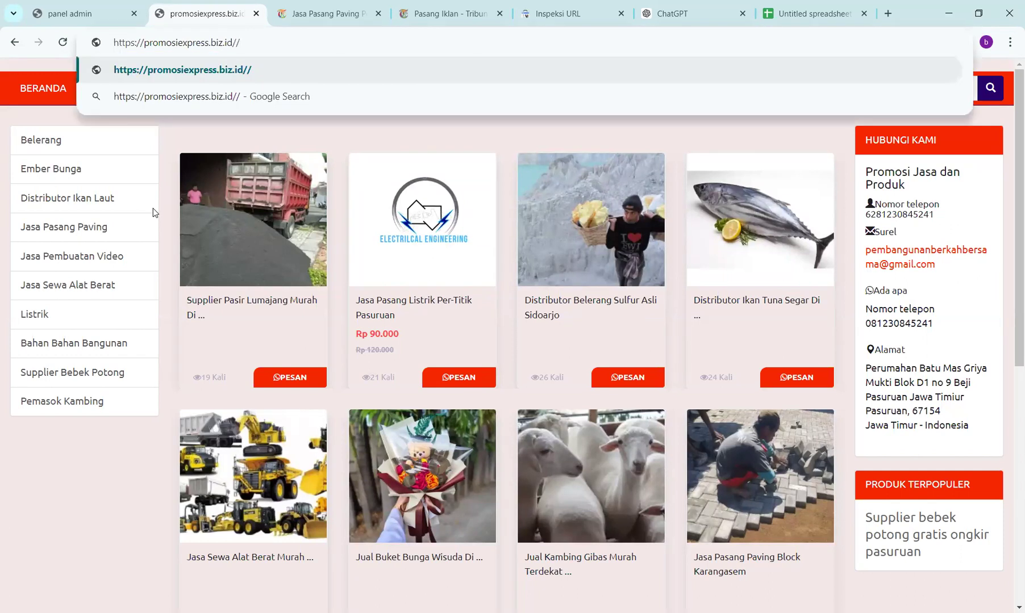
key(BackSpace)
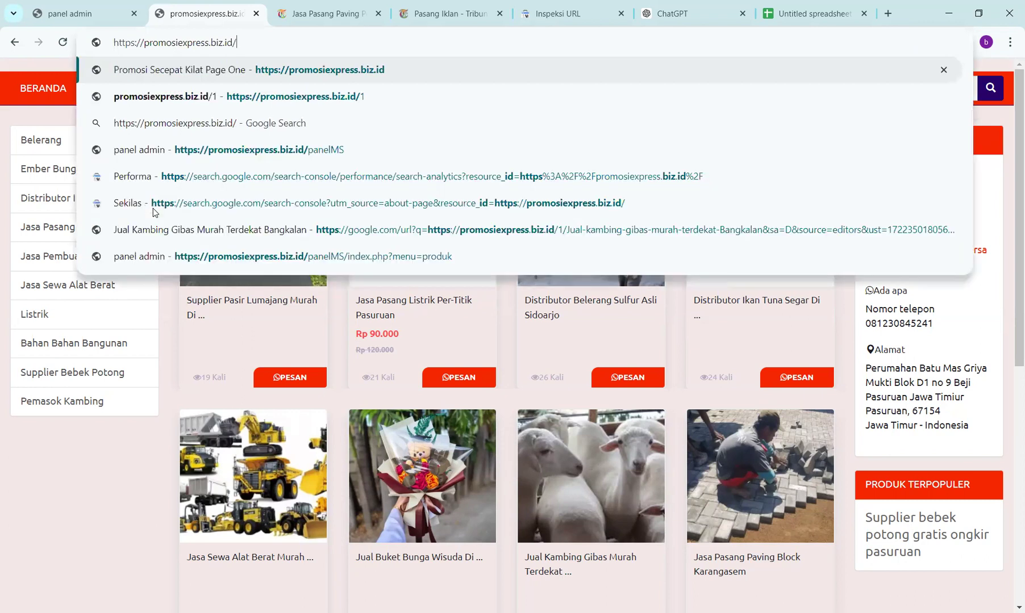
text(1)
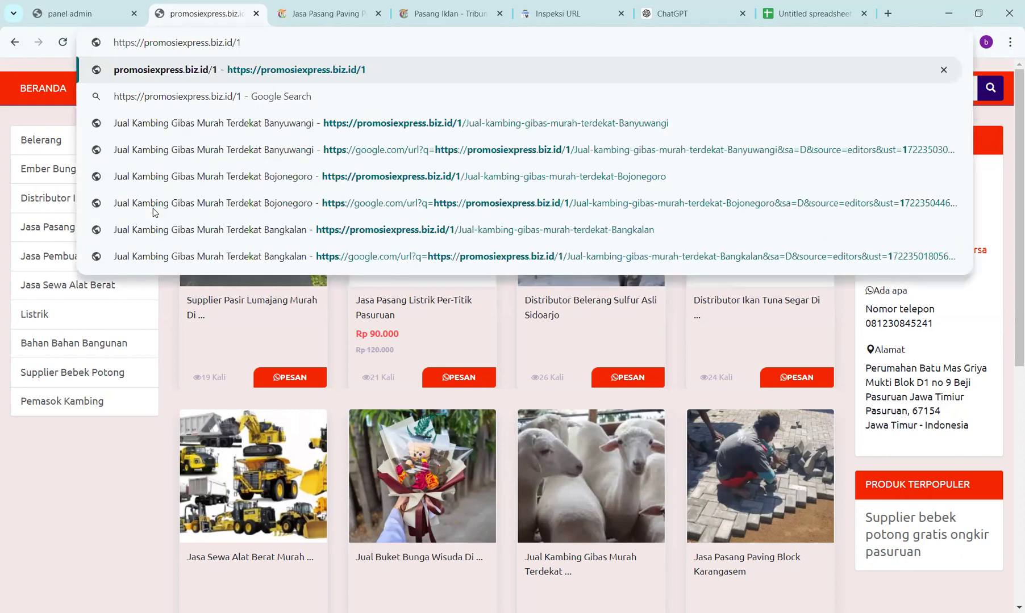
text(/)
key(ctrl+a)
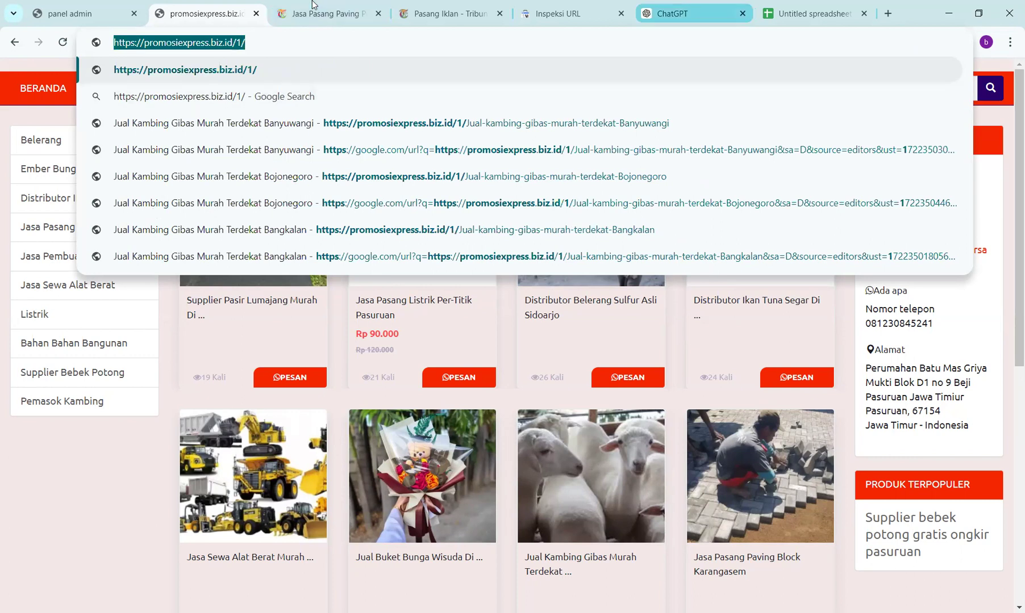
click(765, 21)
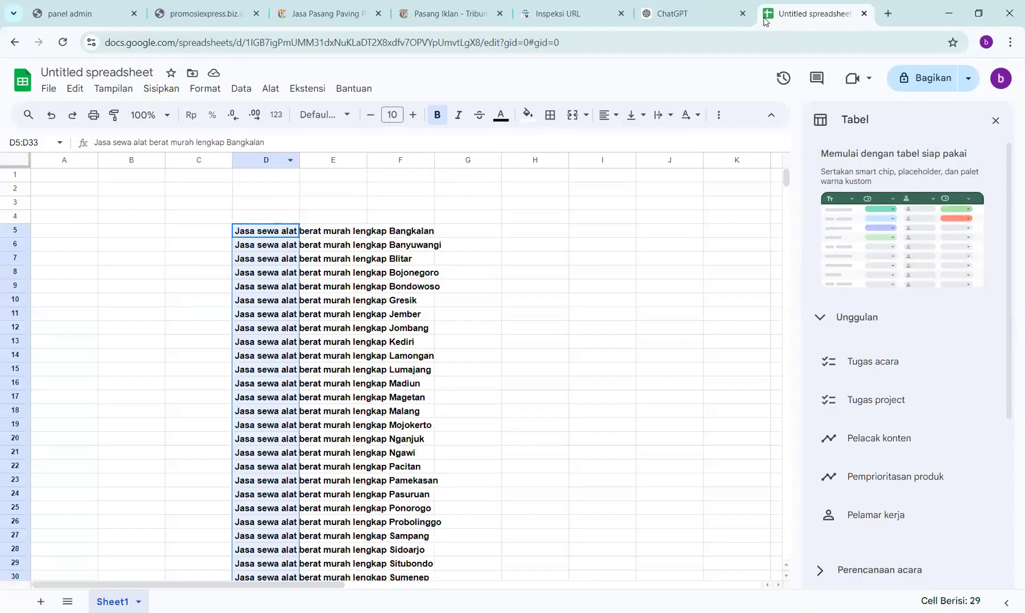
click(116, 229)
key(ctrl+v)
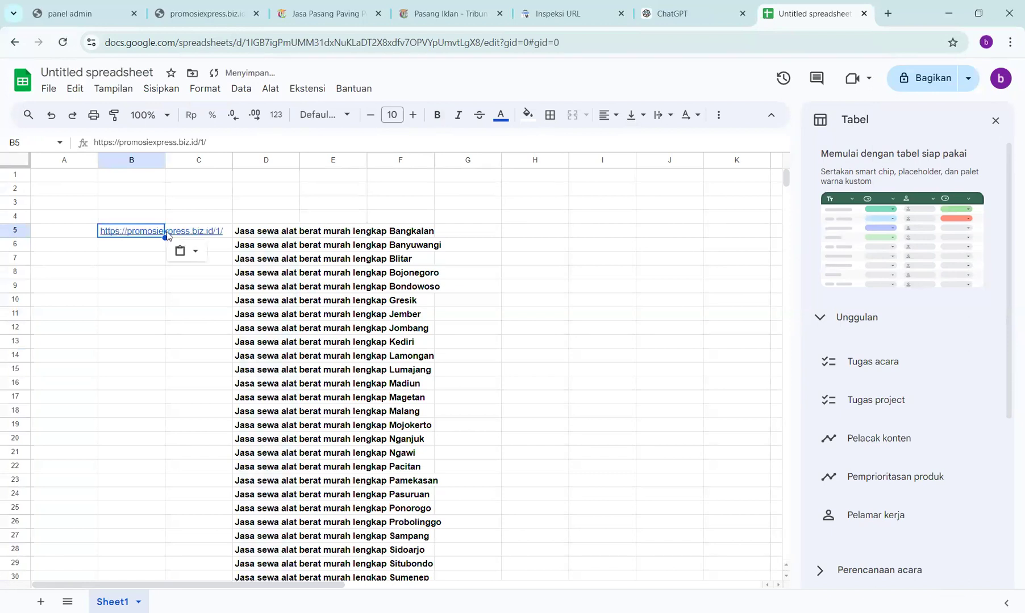
click(146, 250)
key(ctrl+v)
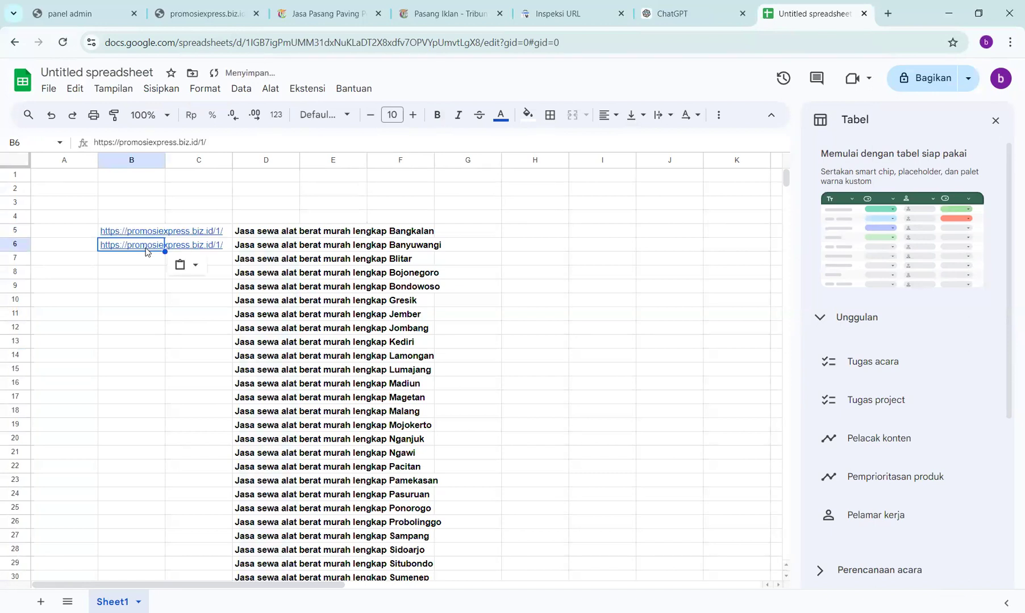
key(Down)
key(ctrl+Down)
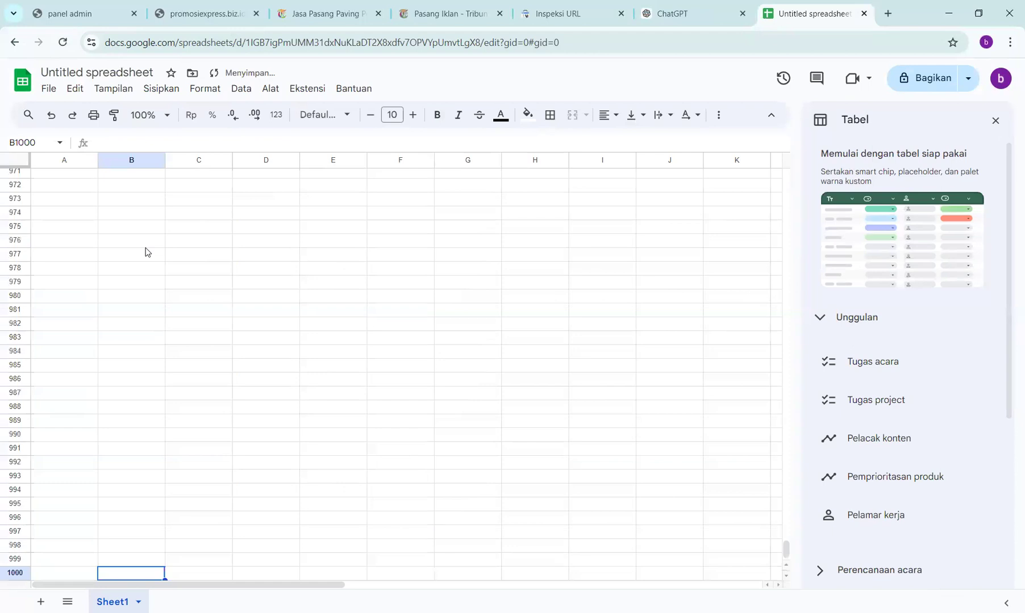
key(ctrl+Up)
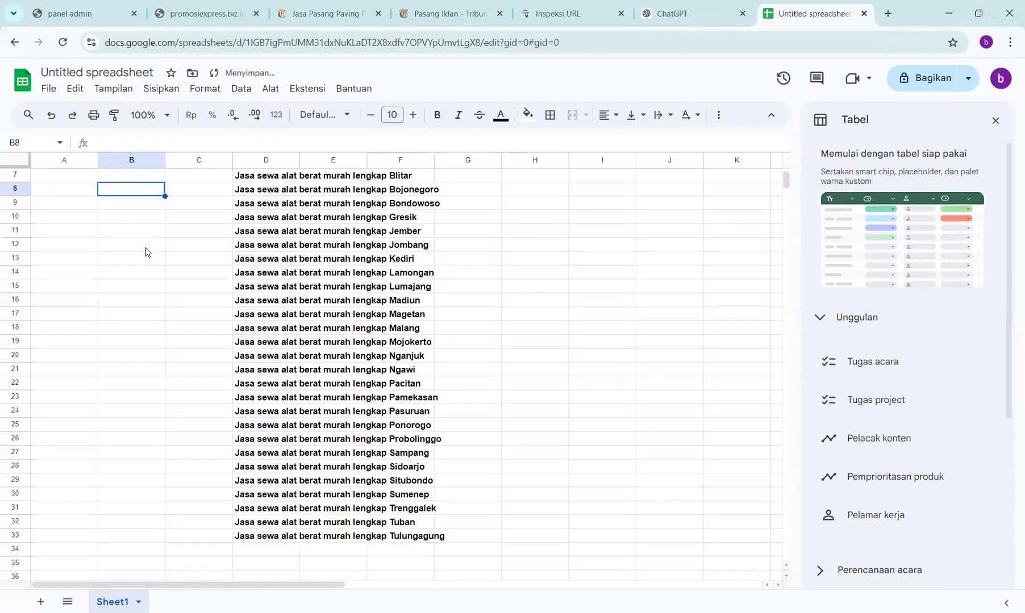
key(Down)
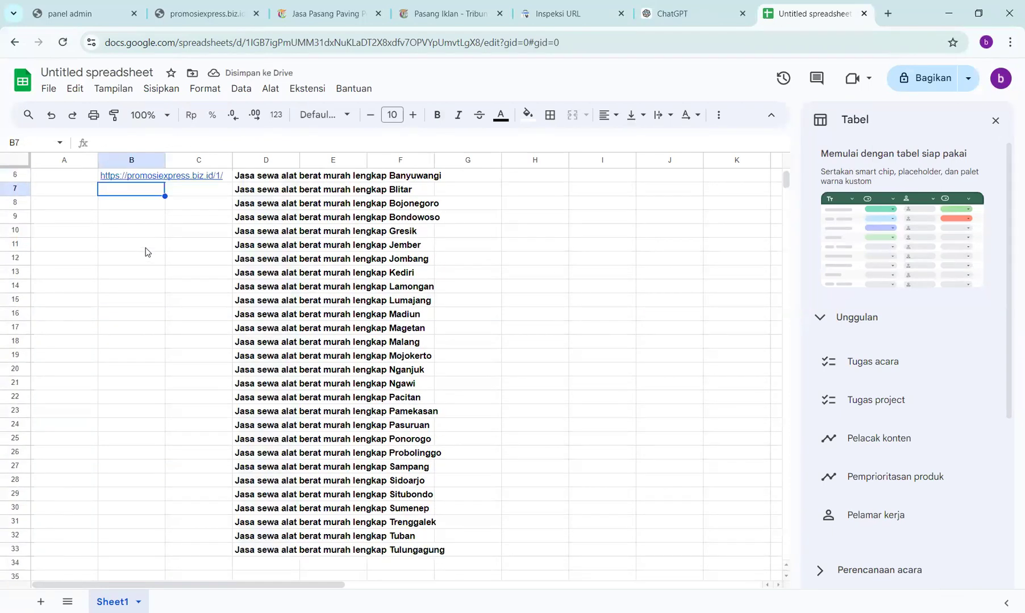
key(ctrl+v)
key(Down)
key(ctrl+v)
key(Down)
key(ctrl+v)
key(Down)
key(ctrl+v)
key(Down)
key(ctrl+v)
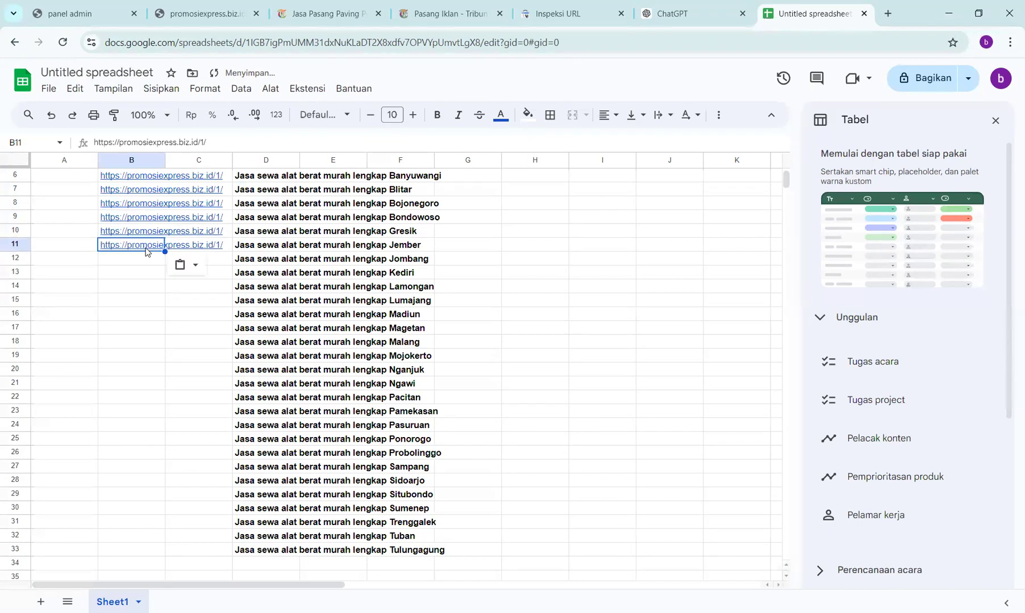
key(Down)
key(ctrl+v)
key(Down)
key(ctrl+v)
key(Down)
key(ctrl+v)
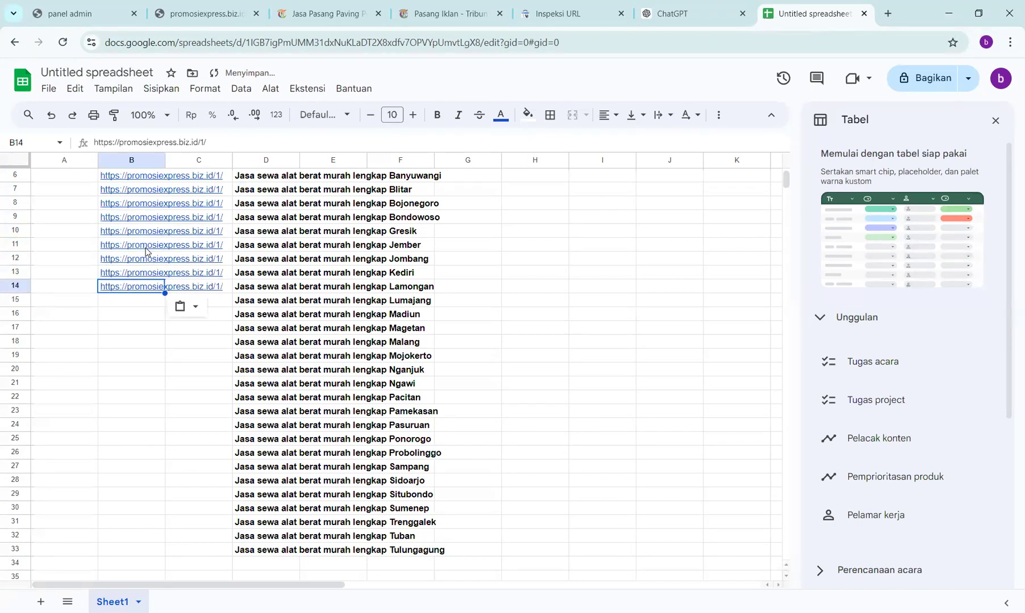
- Copy the B5:B14 links block into B15:B24 and B25:B34
scroll(153, 171, up, 2)
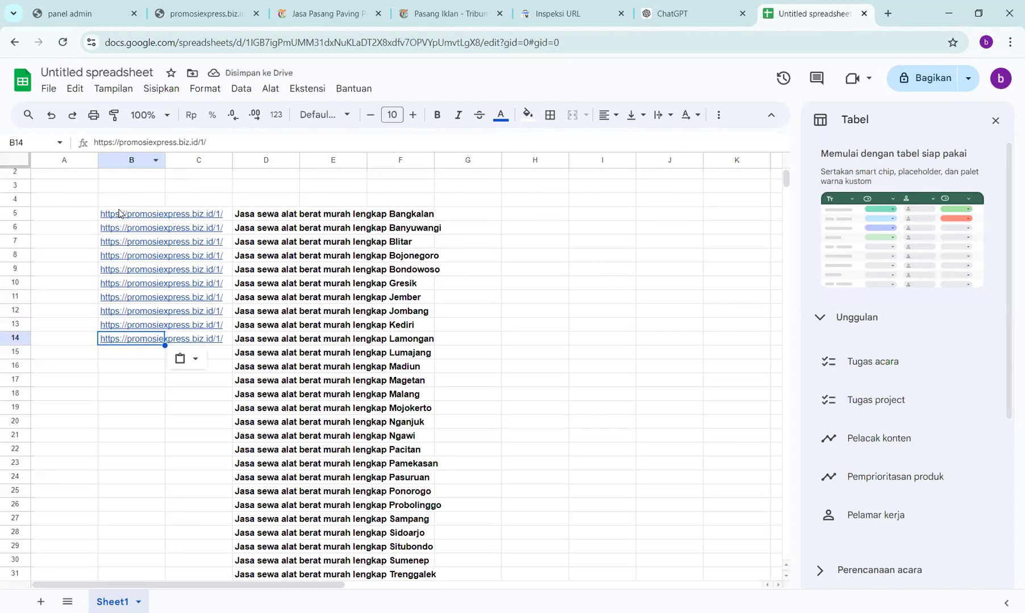
drag(119, 214, 126, 346)
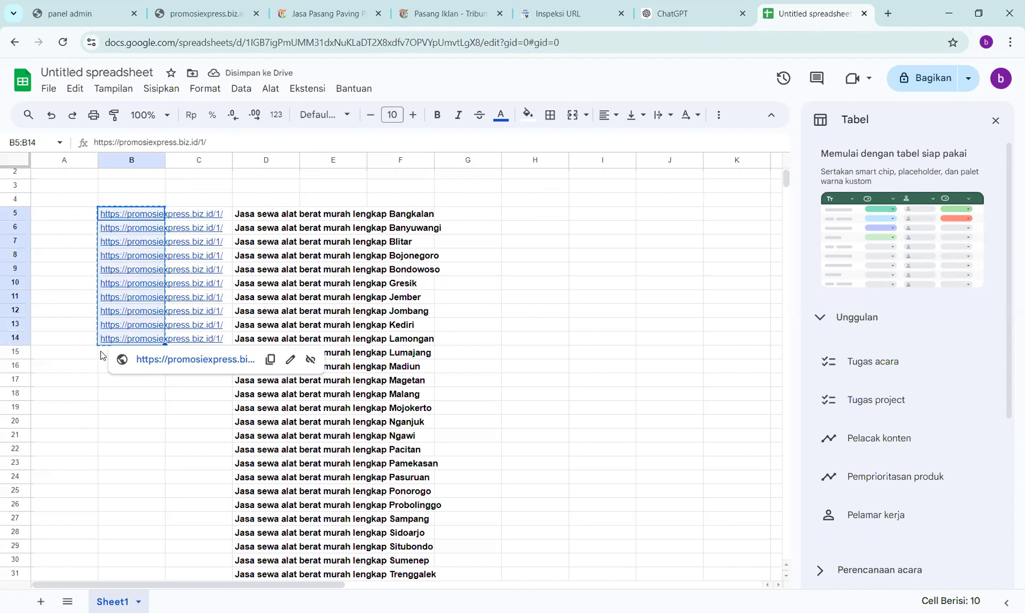
click(100, 354)
key(ctrl+v)
scroll(113, 255, down, 1)
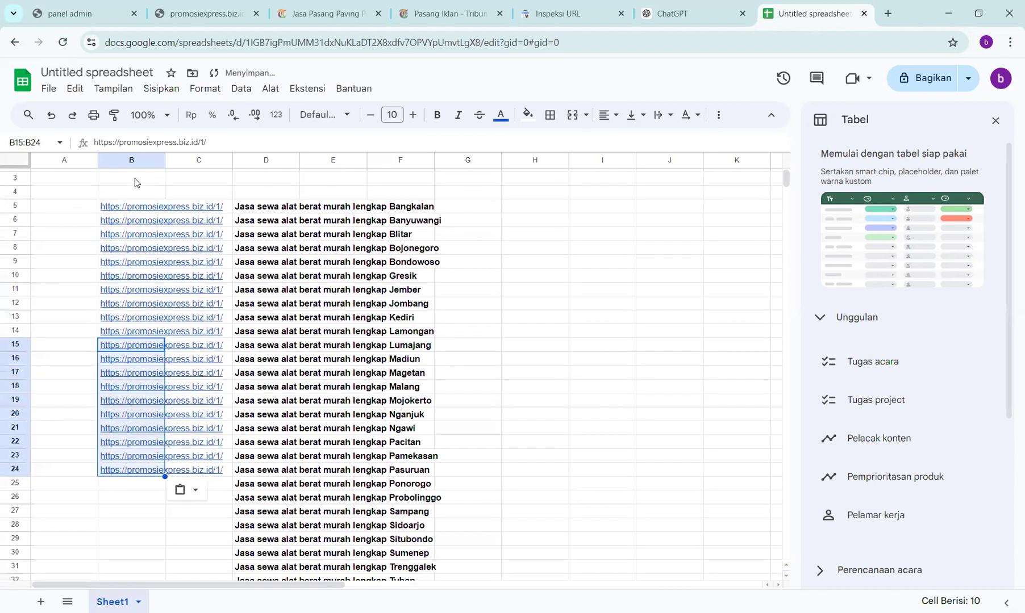
right_click(135, 181)
click(68, 305)
scroll(67, 307, down, 5)
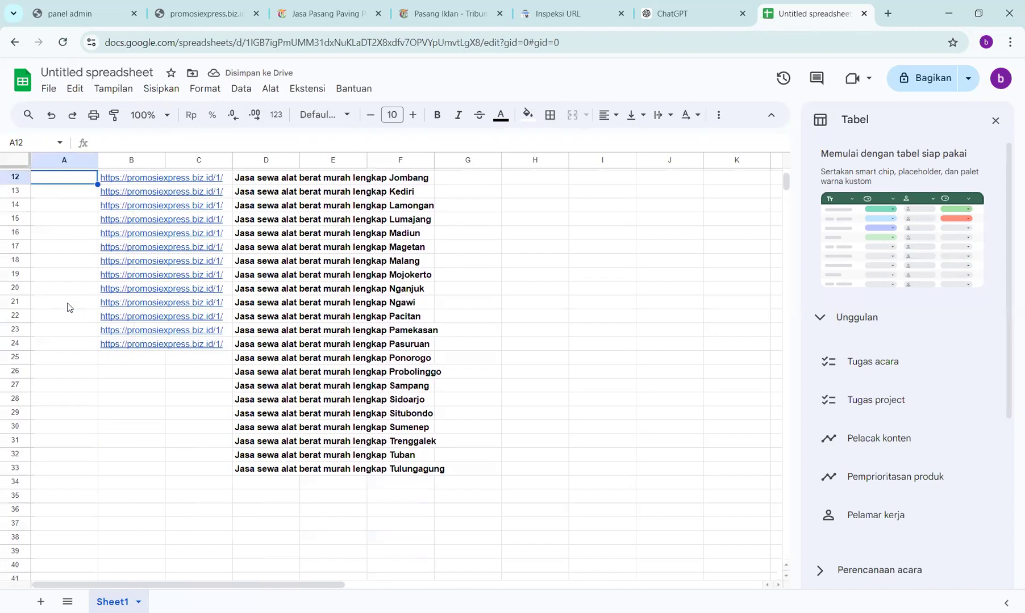
click(121, 329)
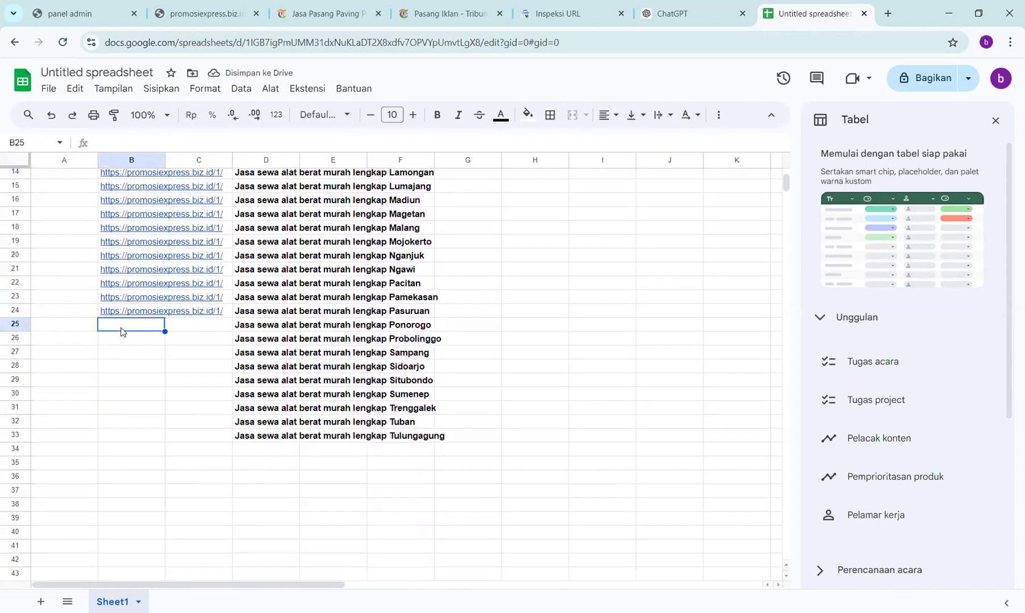
key(ctrl+v)
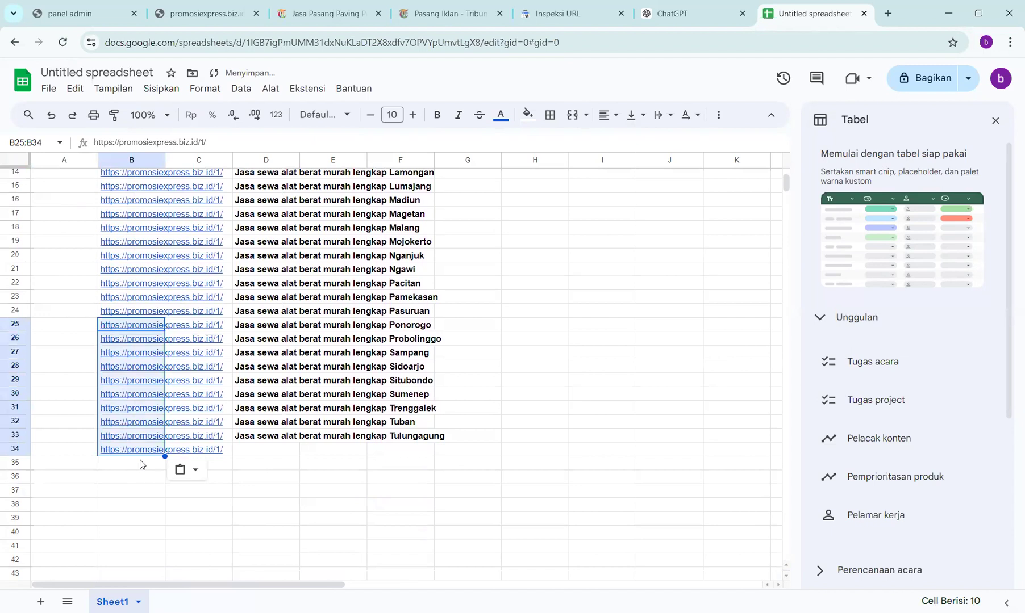
- Delete the surplus link in B34 and widen column B to show full URLs
click(140, 464)
click(130, 449)
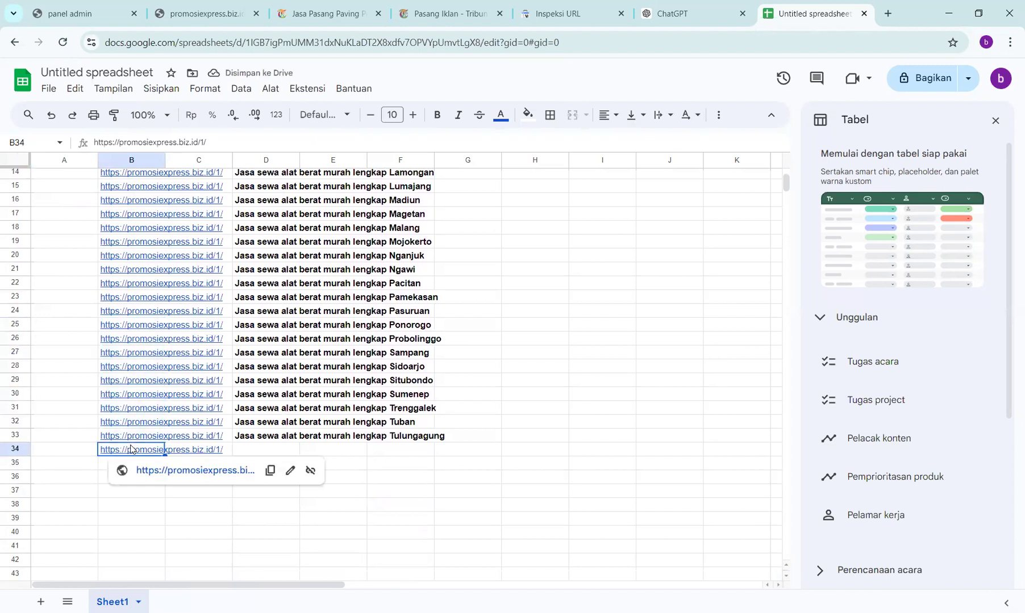
key(Delete)
scroll(204, 334, up, 5)
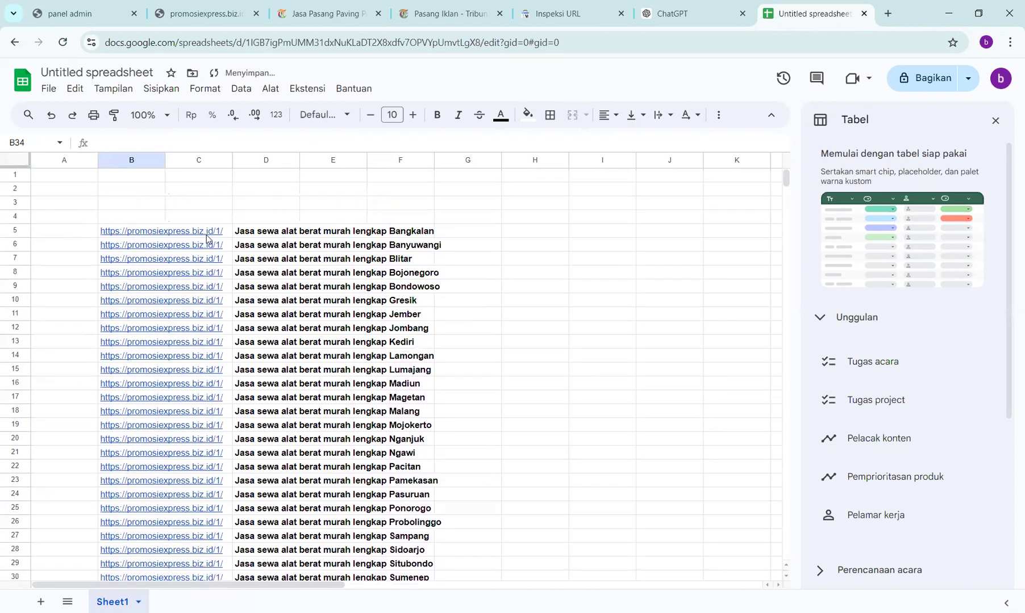
drag(165, 160, 228, 165)
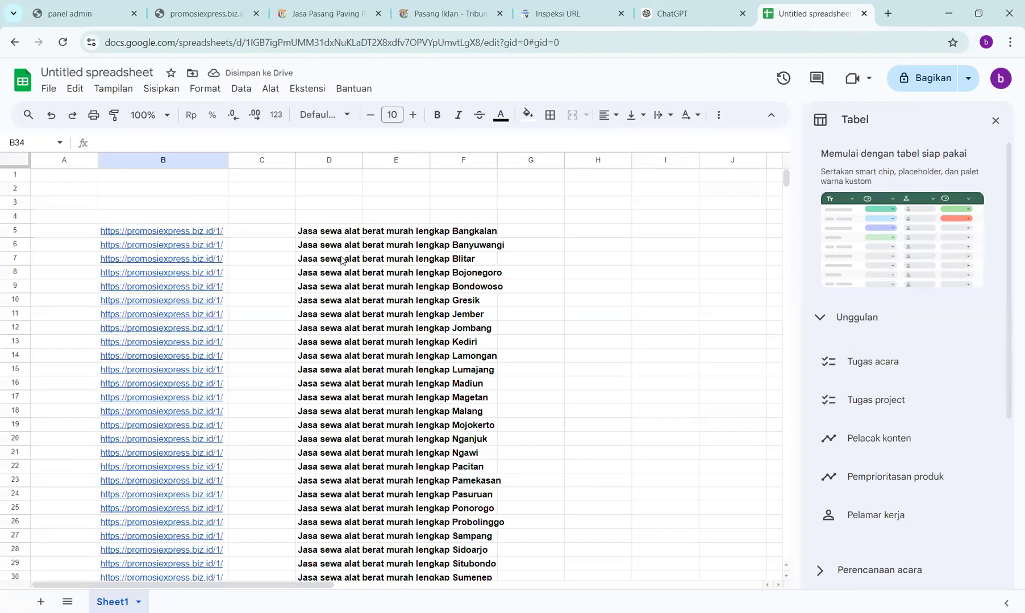
scroll(205, 441, down, 2)
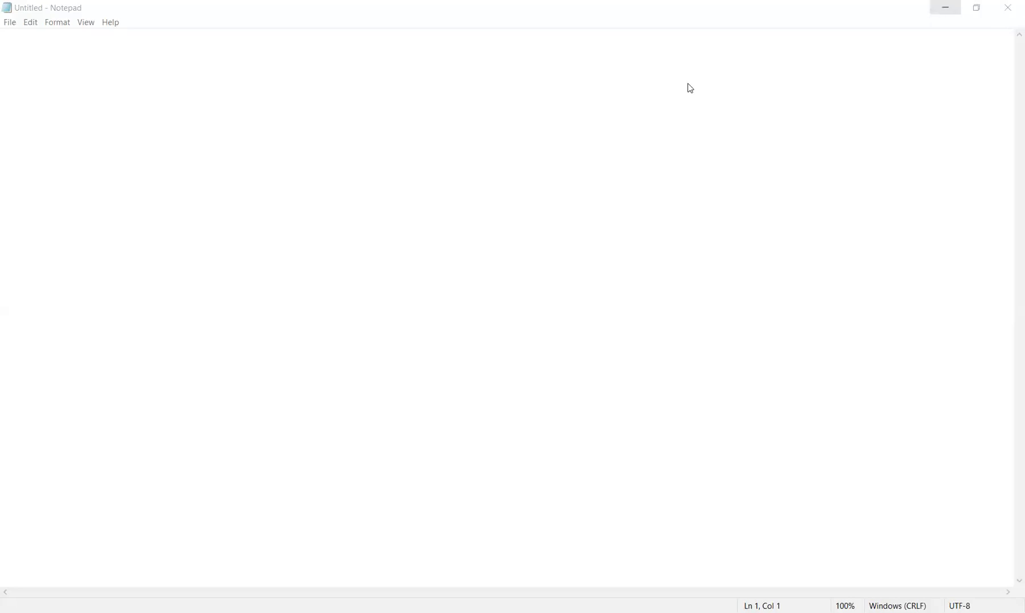
- Close the extra Notepad window and clear the leftover pasted text from the empty note
click(1008, 11)
click(1009, 17)
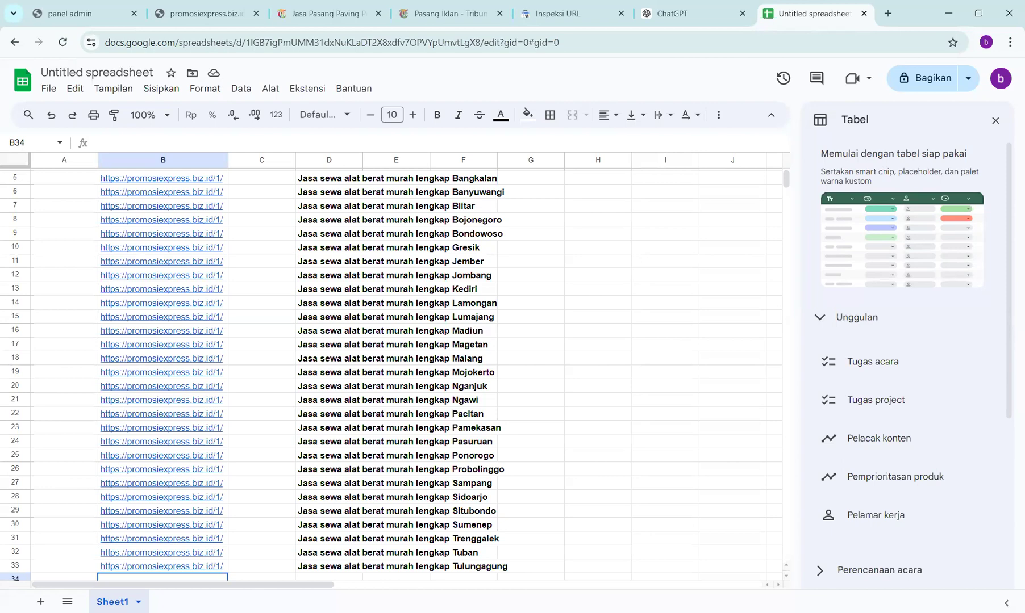
key(alt+Tab)
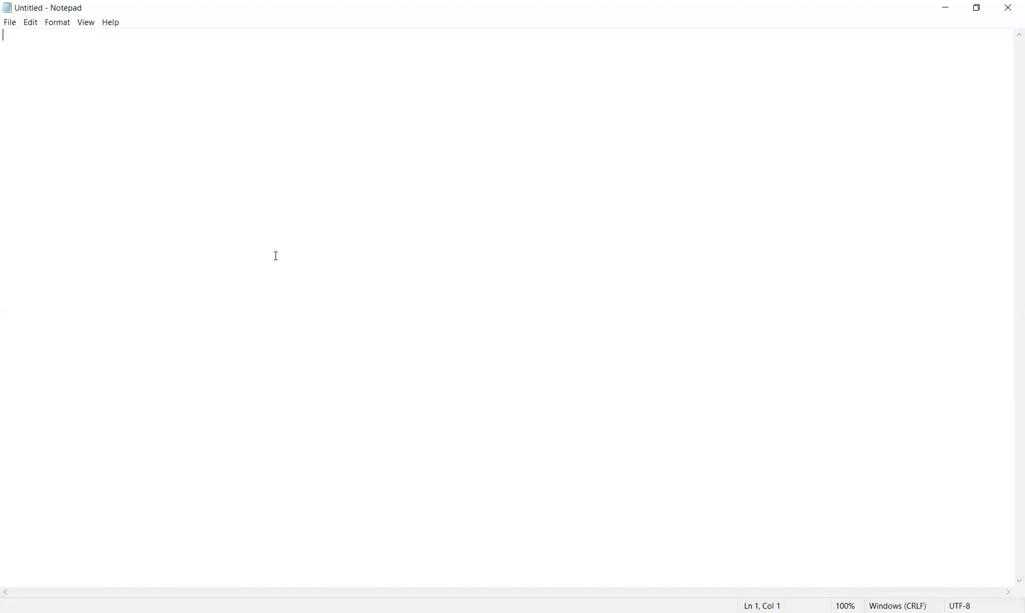
key(ctrl+v)
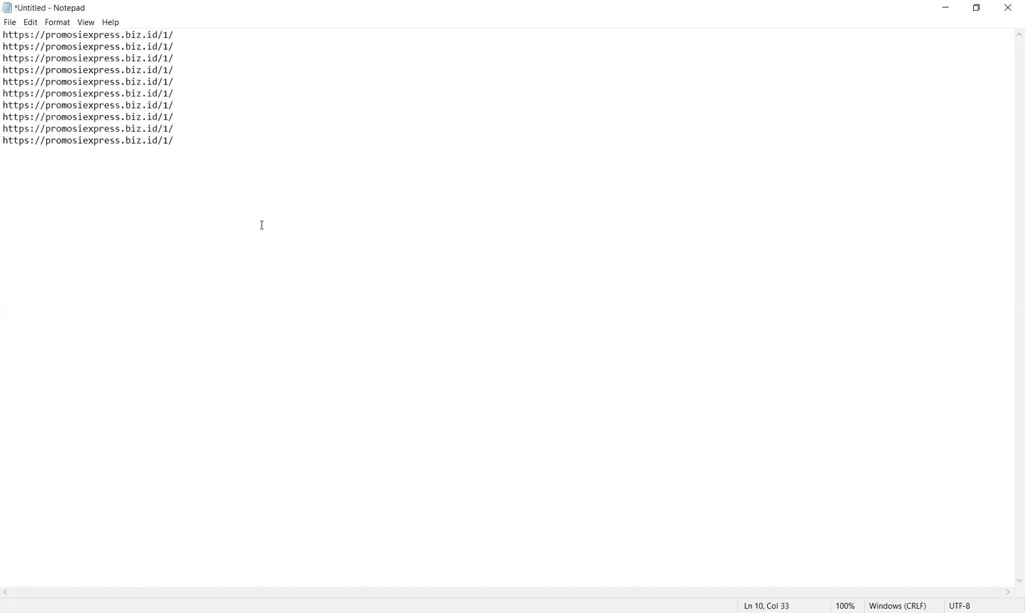
key(ctrl+a)
key(ctrl+x)
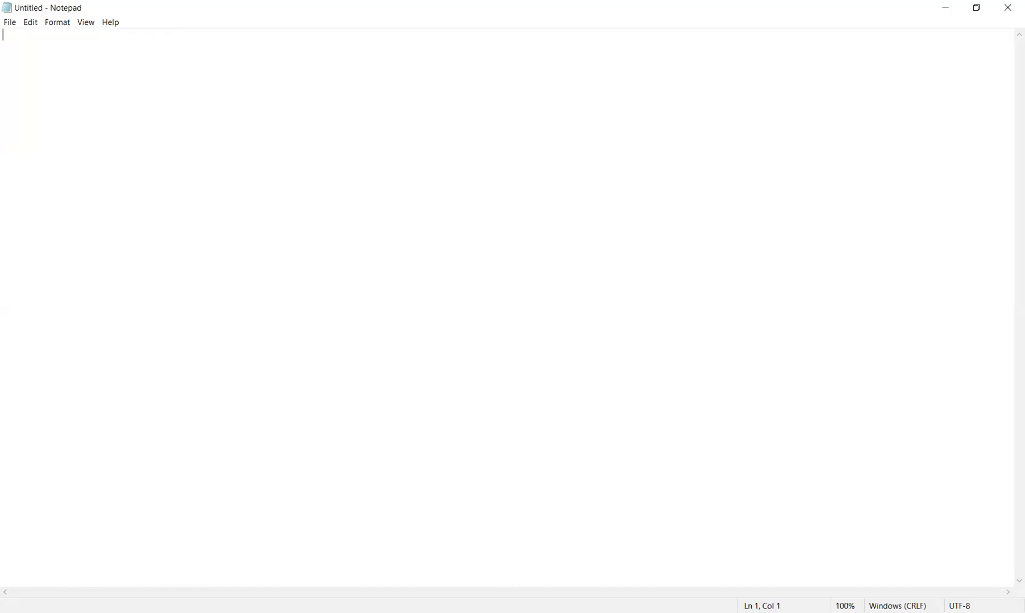
- Paste the sheet's 29 URL and title rows into Notepad and select the first tab gap
key(alt+Tab)
drag(108, 177, 359, 413)
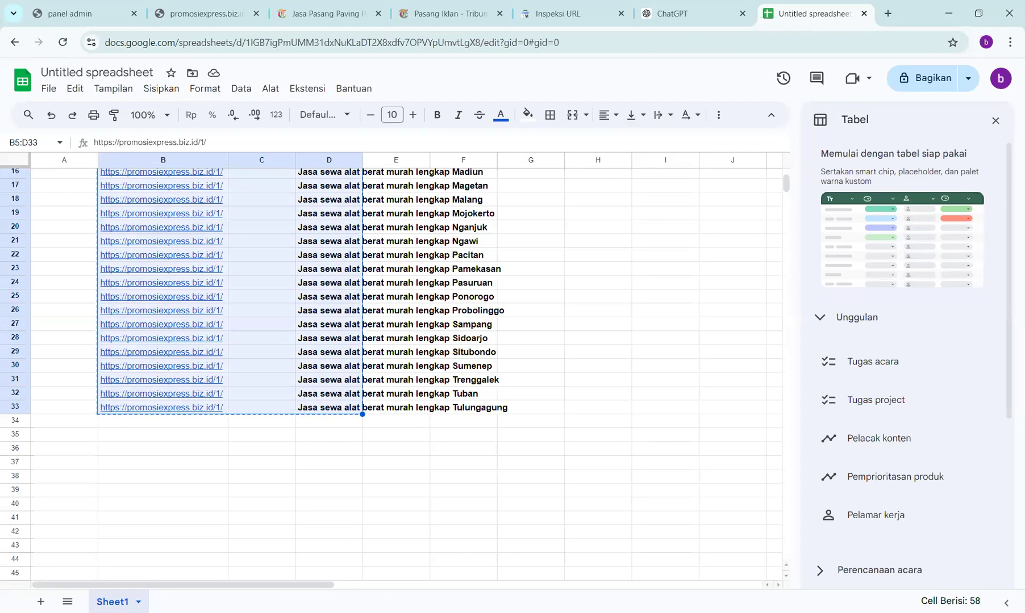
key(alt+Tab)
key(ctrl+v)
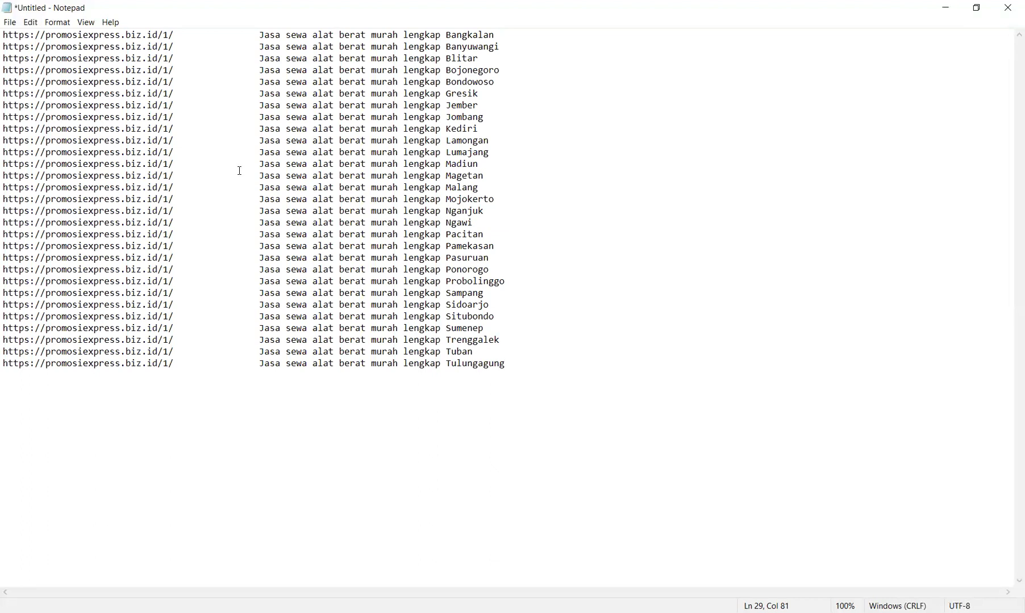
key(ctrl+Home)
key(ctrl+Right)
key(shift+Right)
key(shift+Right)
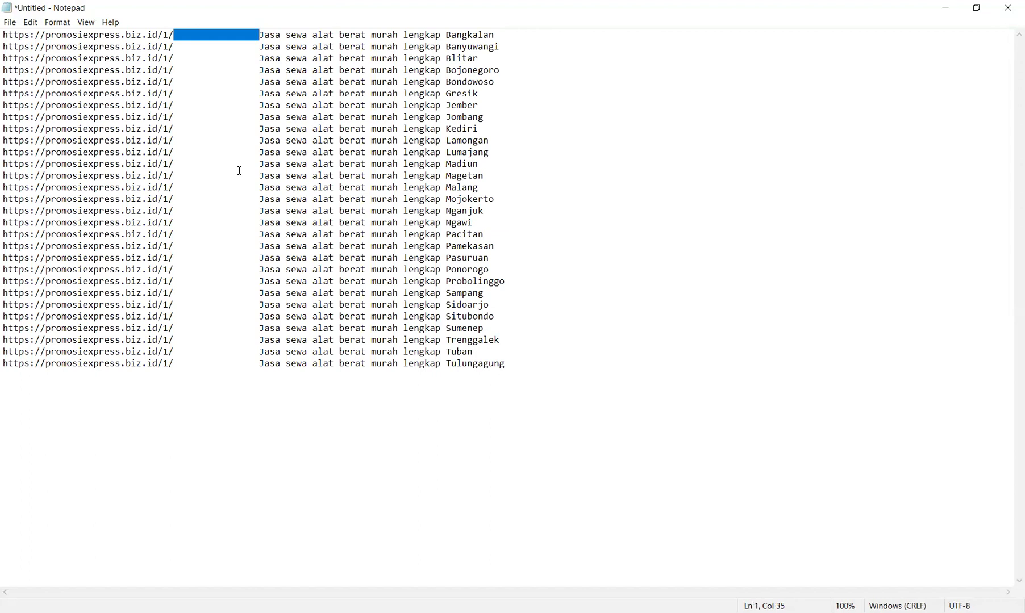
- Replace every tab gap with nothing so each base URL joins its title directly
click(30, 26)
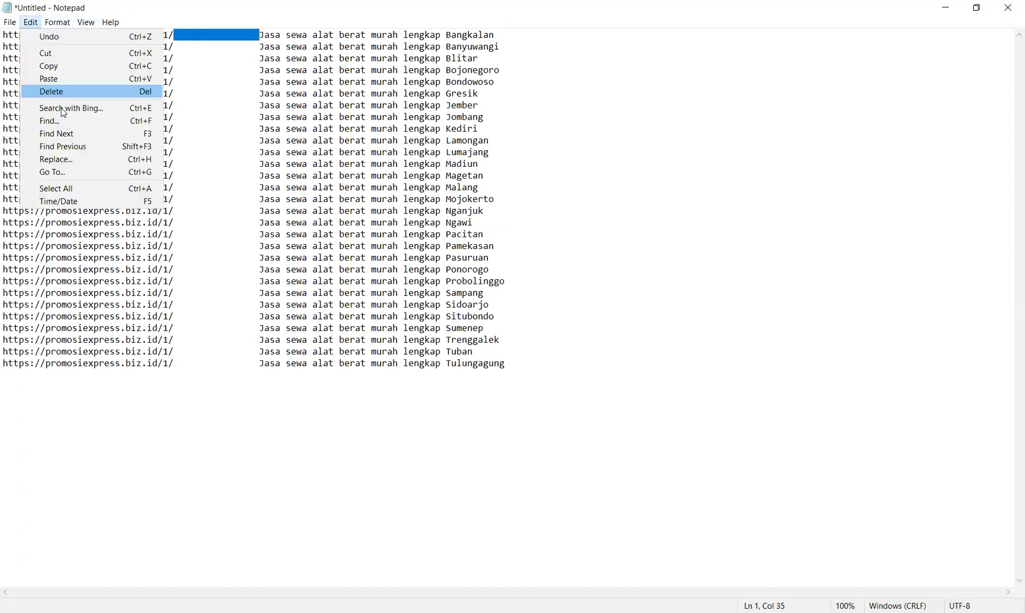
click(63, 161)
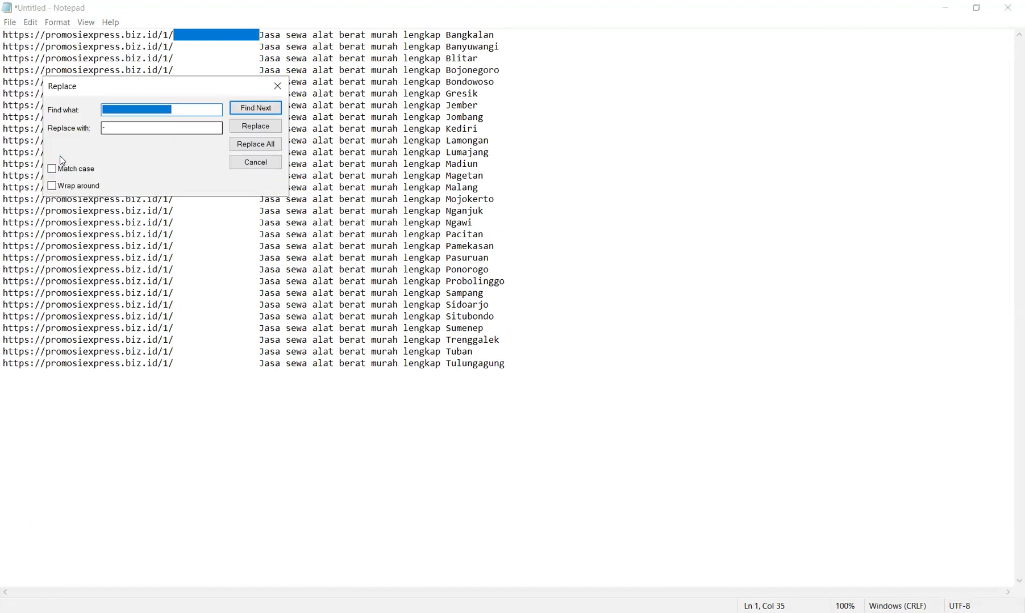
key(Tab)
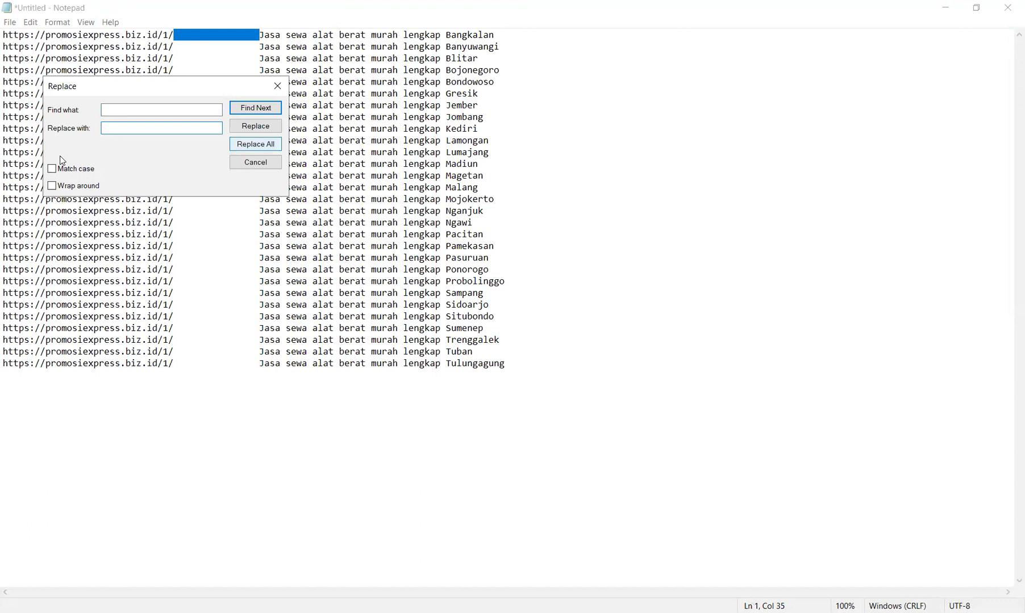
click(255, 144)
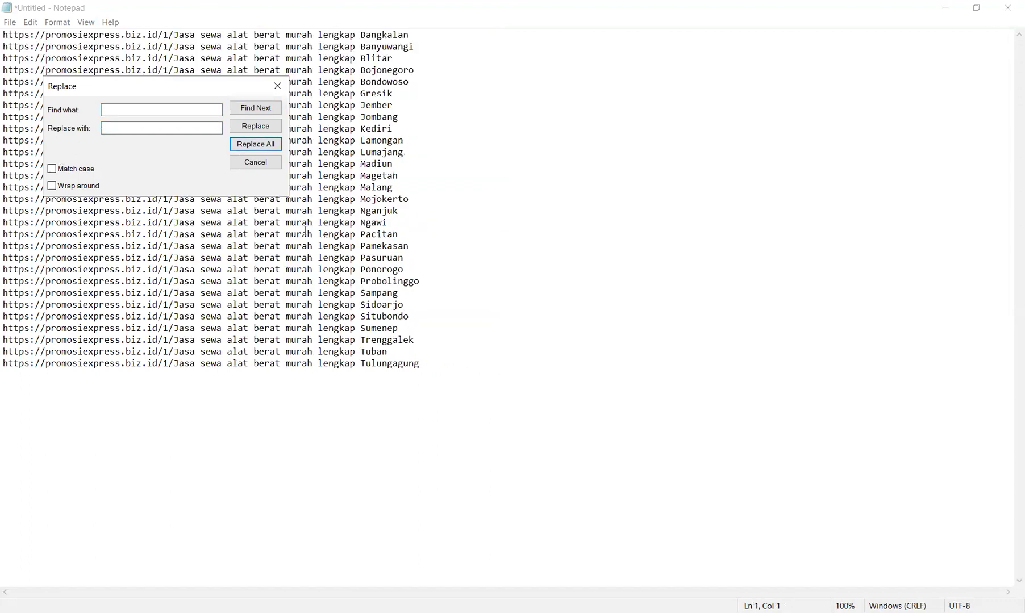
click(256, 163)
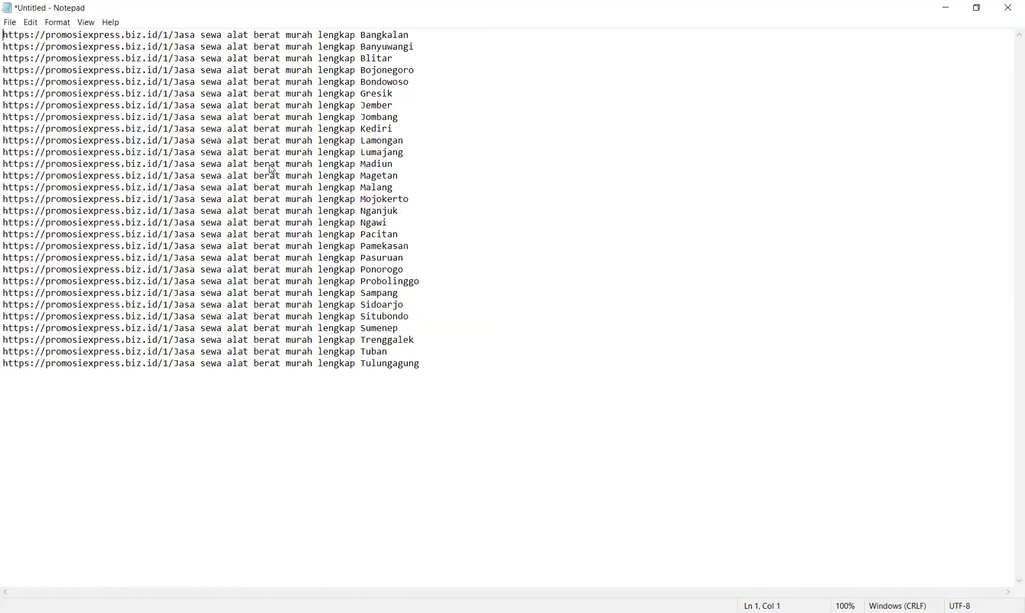
drag(195, 35, 200, 36)
click(31, 22)
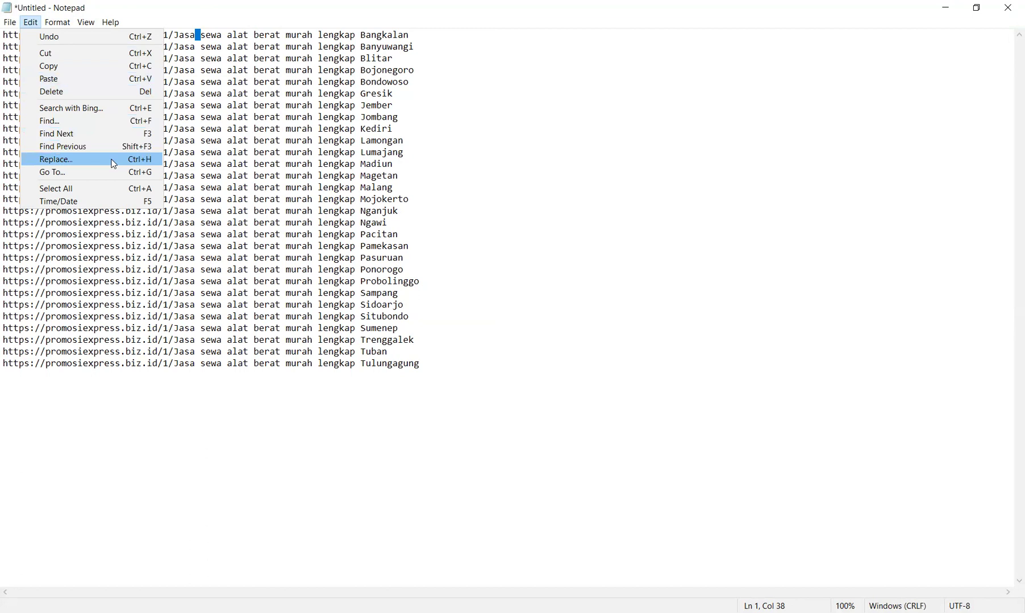
- Replace every space in the titles with a hyphen using Replace All
key(Return)
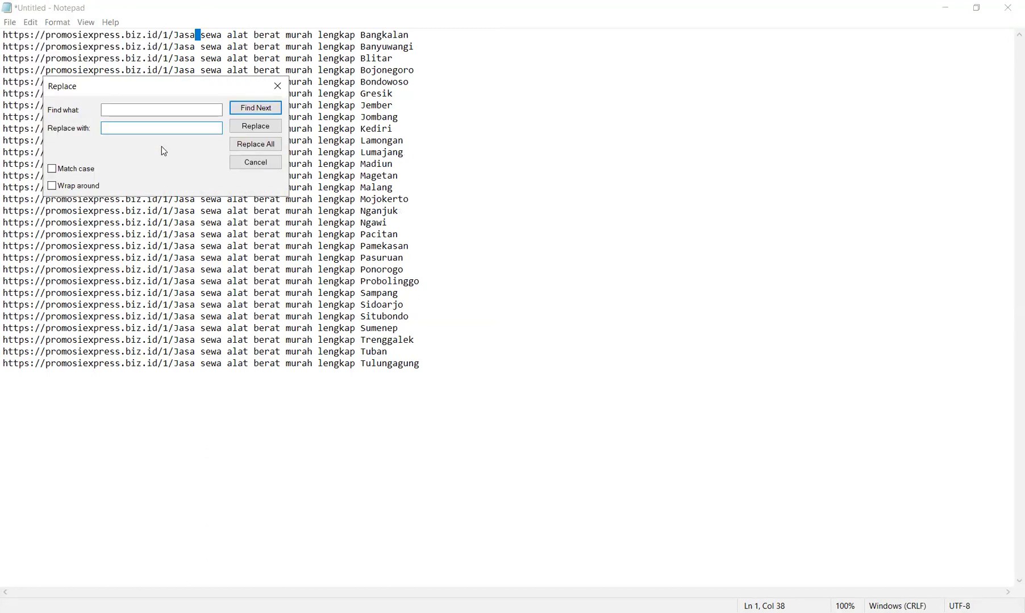
text(-)
key(Tab)
key(Tab)
key(Tab)
key(space)
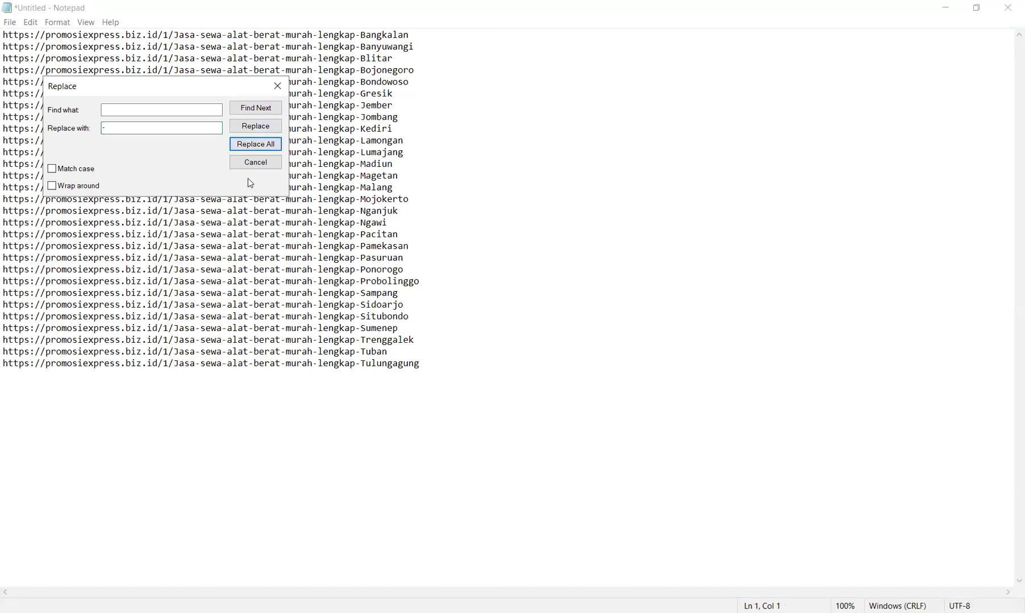
click(250, 165)
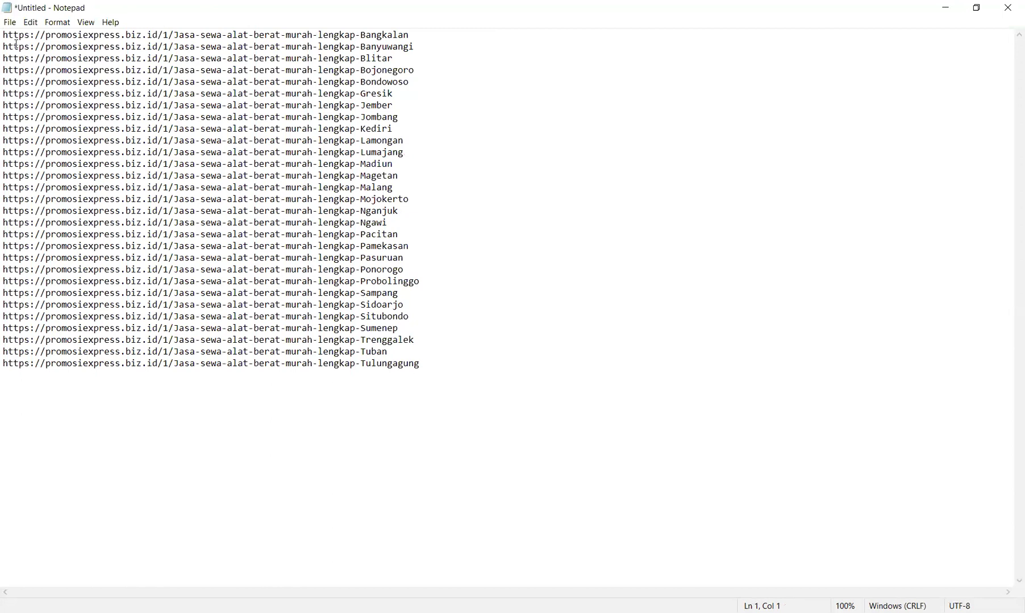
- Copy all 29 finished URLs from Notepad and paste them into H5:H33 of the sheet
key(ctrl+a)
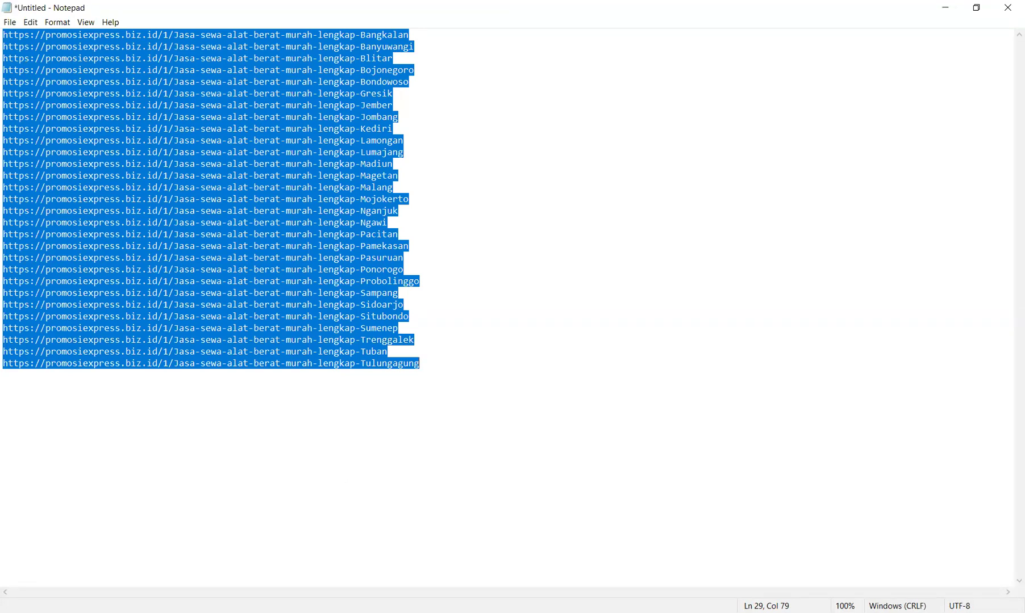
key(alt+Tab)
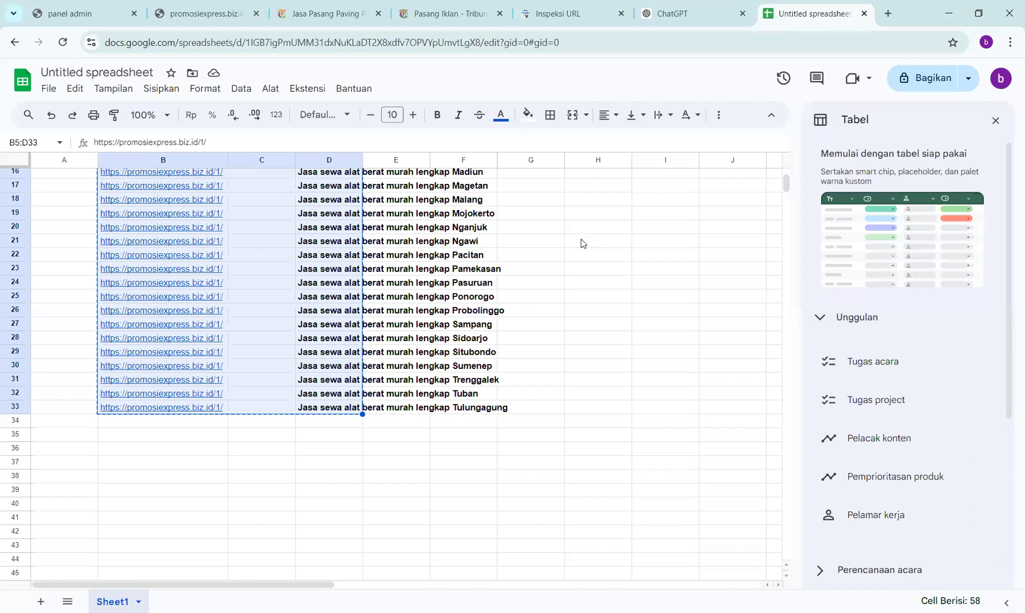
click(602, 231)
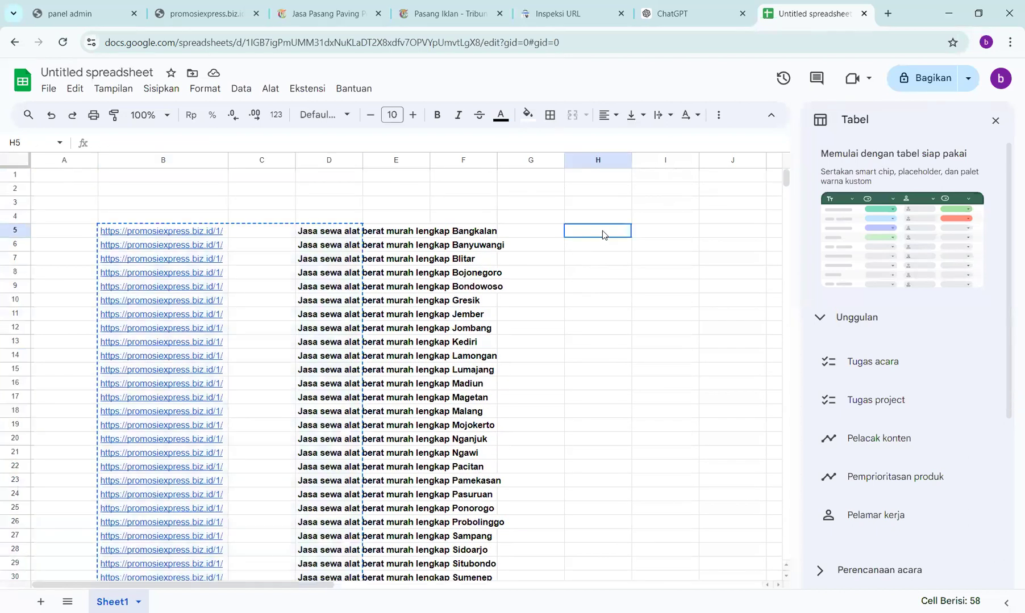
key(ctrl+v)
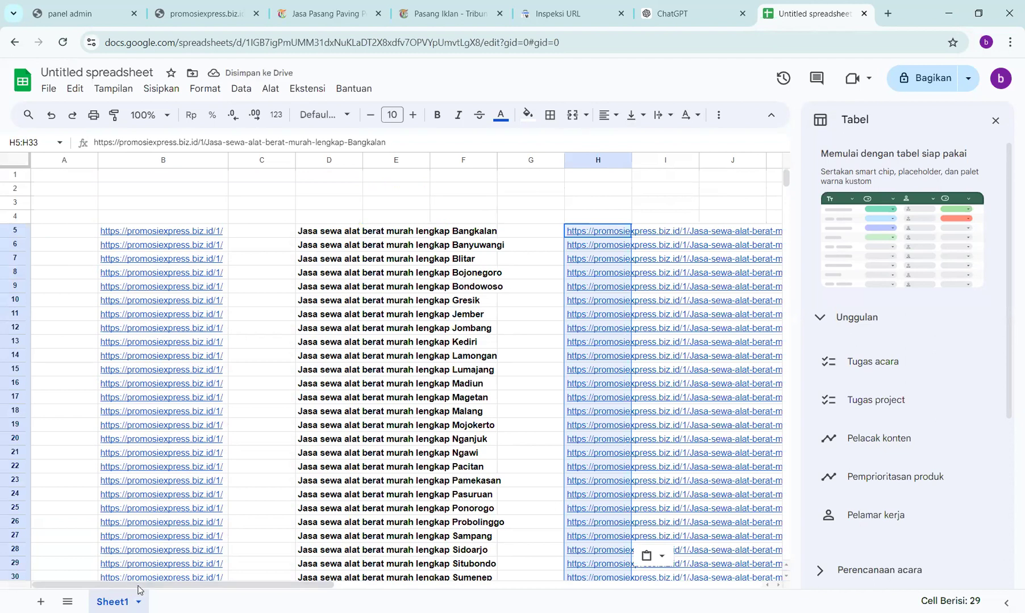
- Open the Bangkalan URL in cell H5 in a new browser tab via its link preview
drag(144, 584, 269, 591)
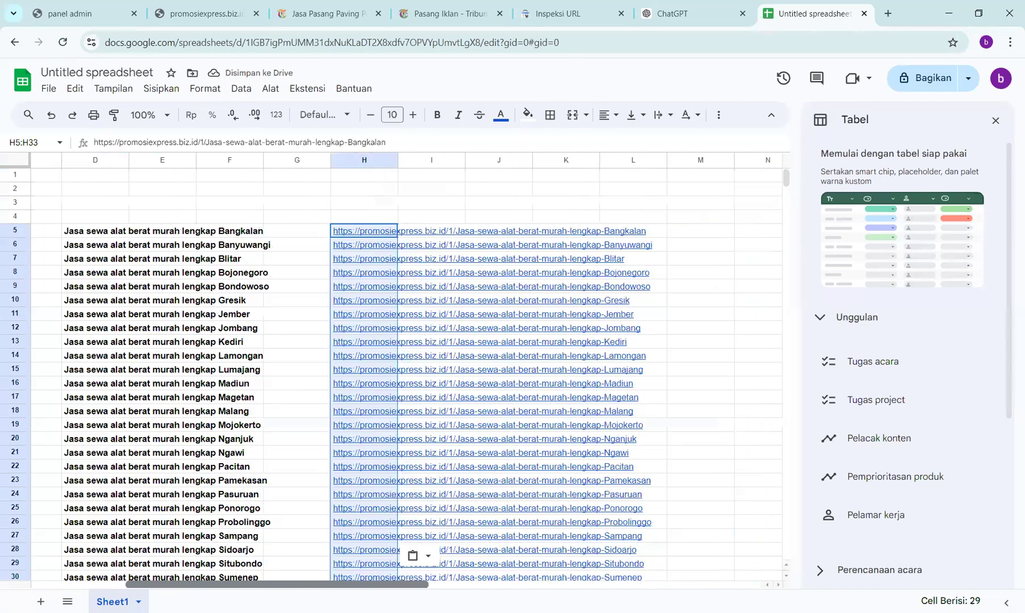
scroll(313, 312, down, 1)
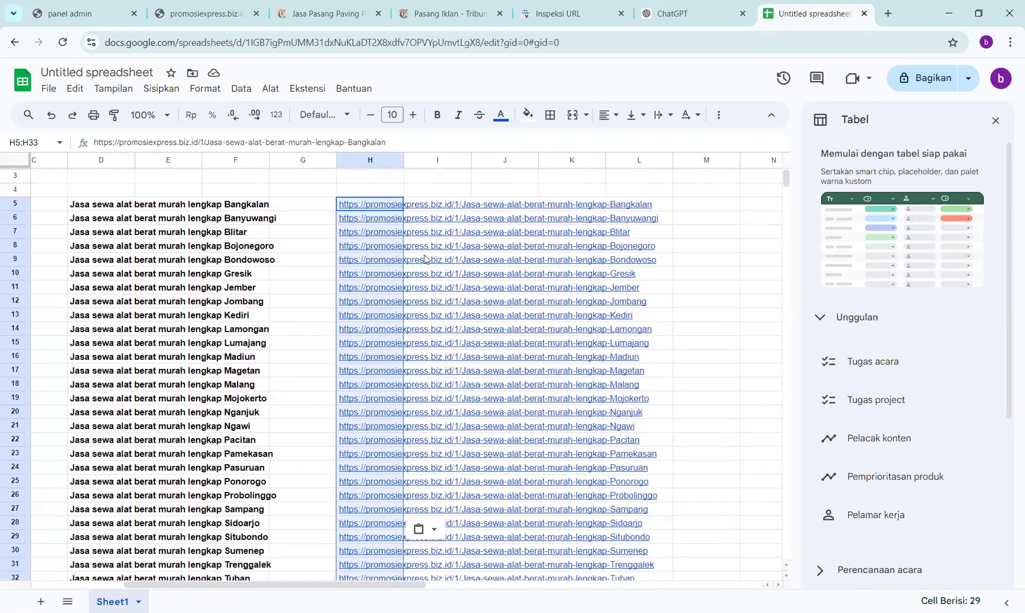
click(400, 205)
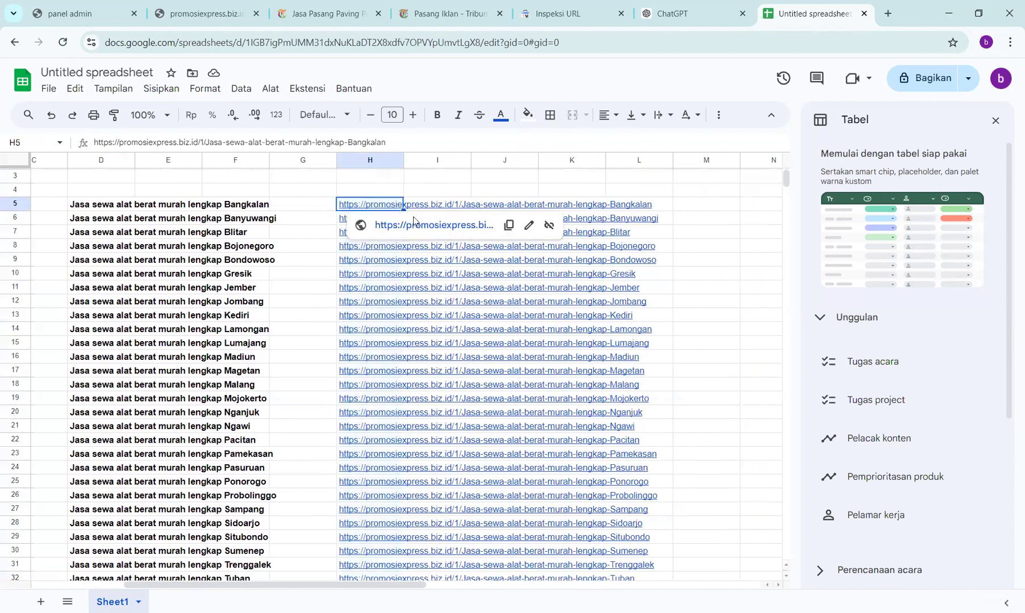
click(413, 225)
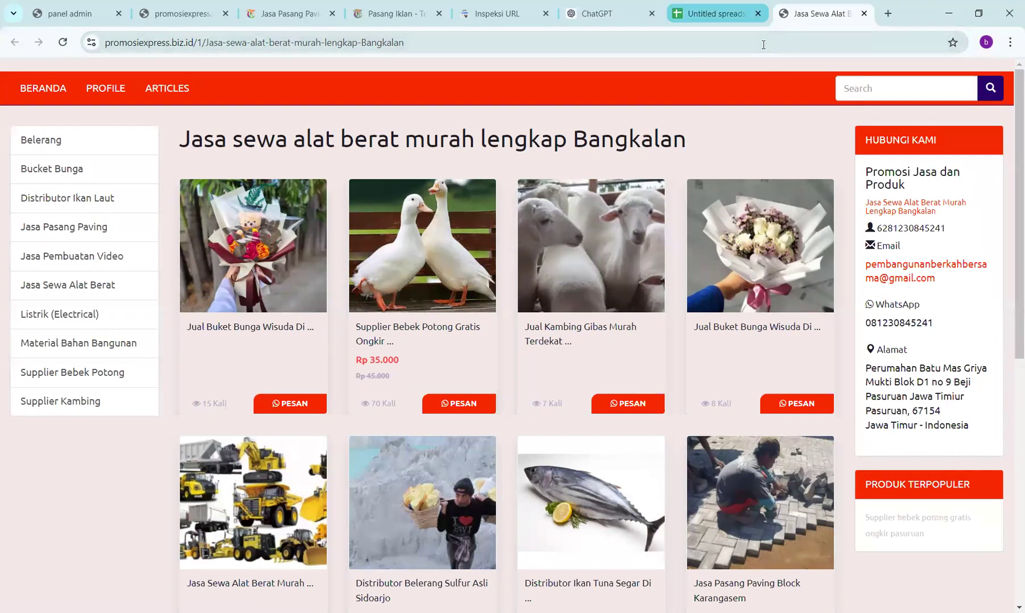
- Return to the spreadsheet tab once the Bangkalan page has loaded
key(ctrl+Page_Up)
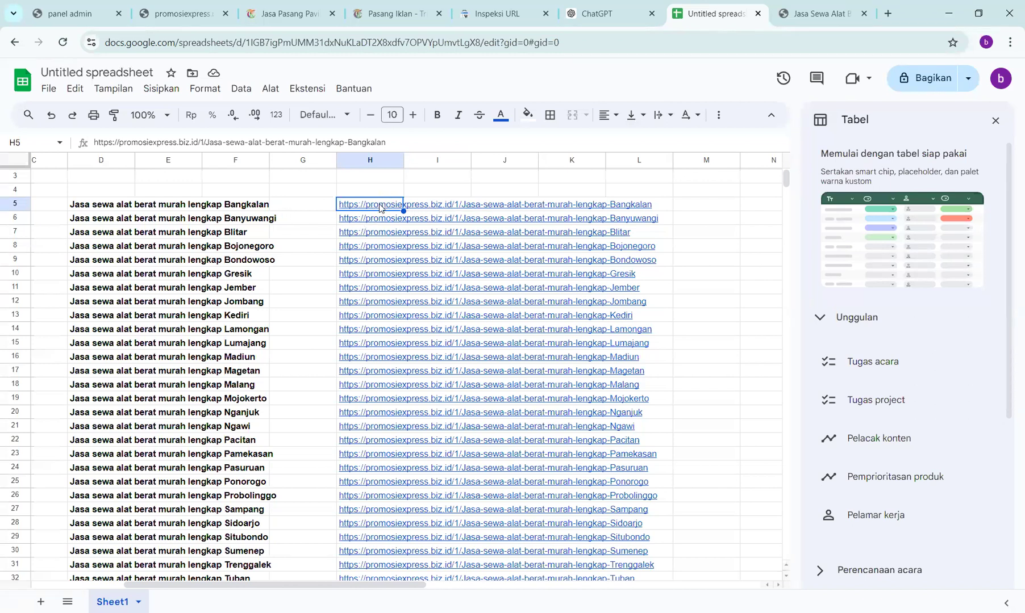
- Copy the Bangkalan URL from H5 with Salin and go to the Inspeksi URL tab
mouse_move(380, 208)
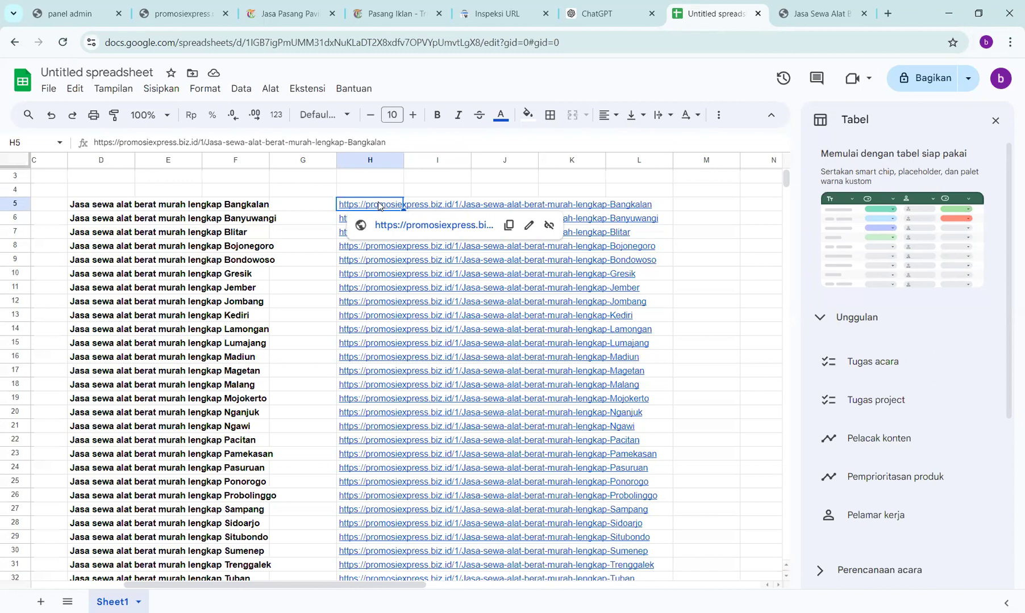
right_click(379, 208)
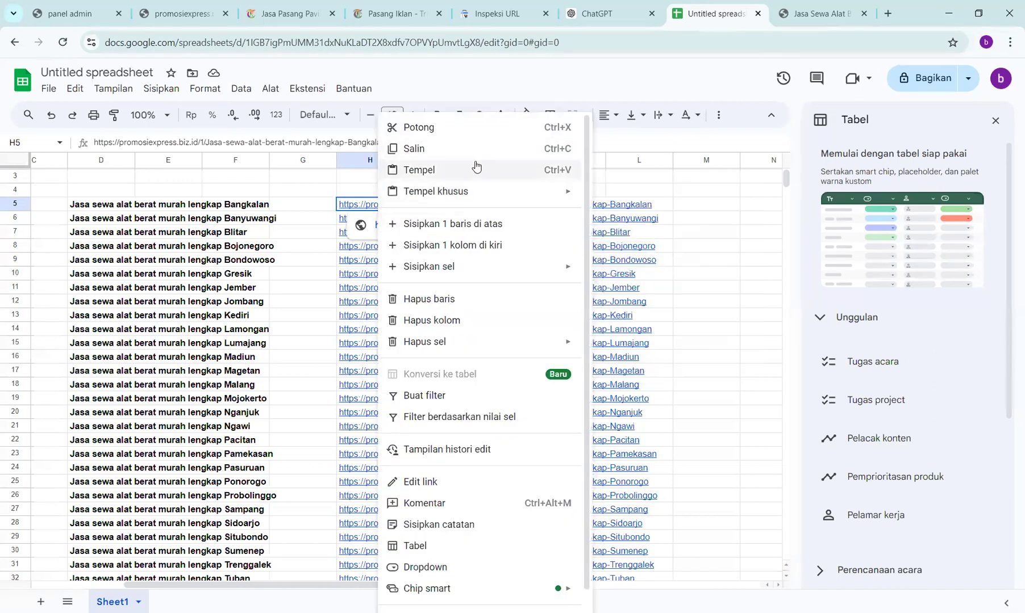
click(414, 148)
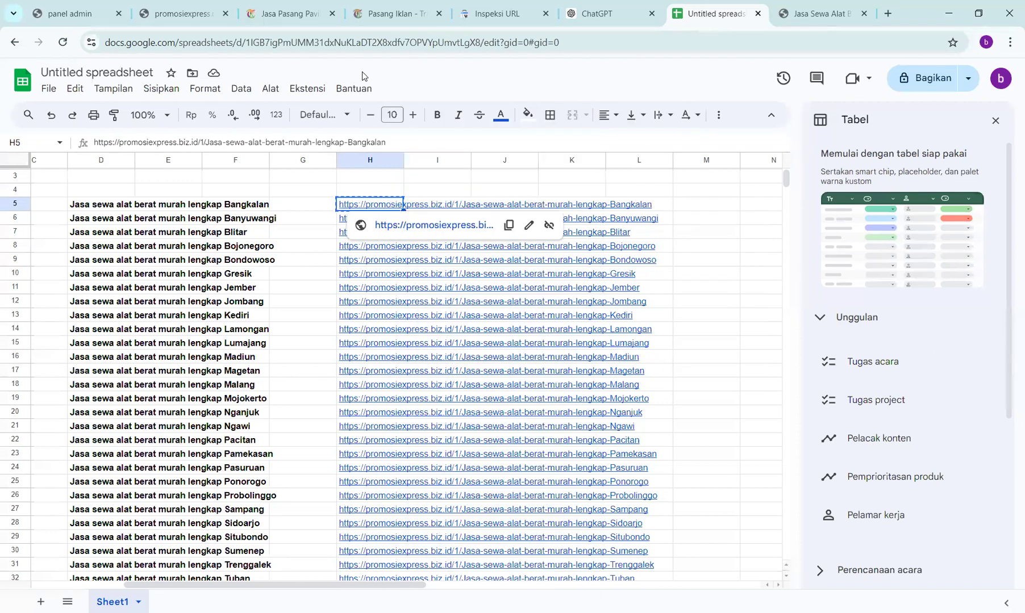
click(497, 13)
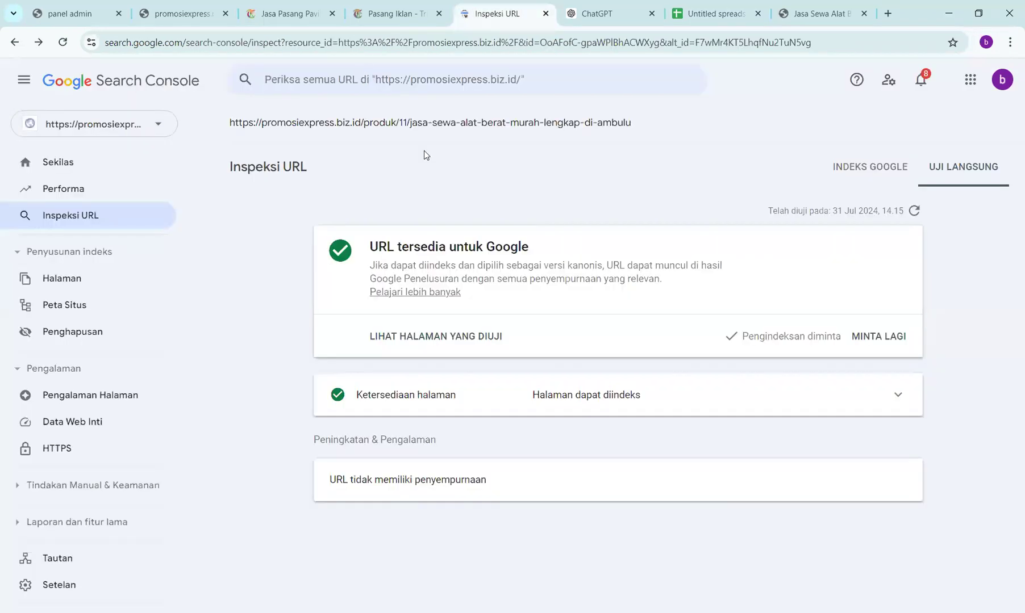
- Inspect the Bangkalan URL, pass the live test, and request indexing in Search Console
click(464, 82)
key(ctrl+v)
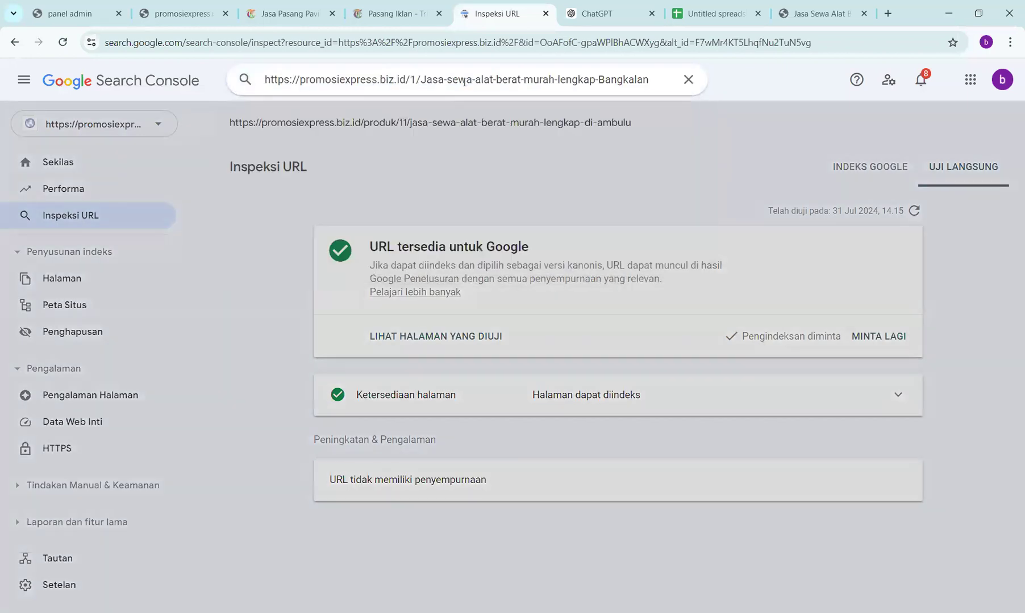
key(Return)
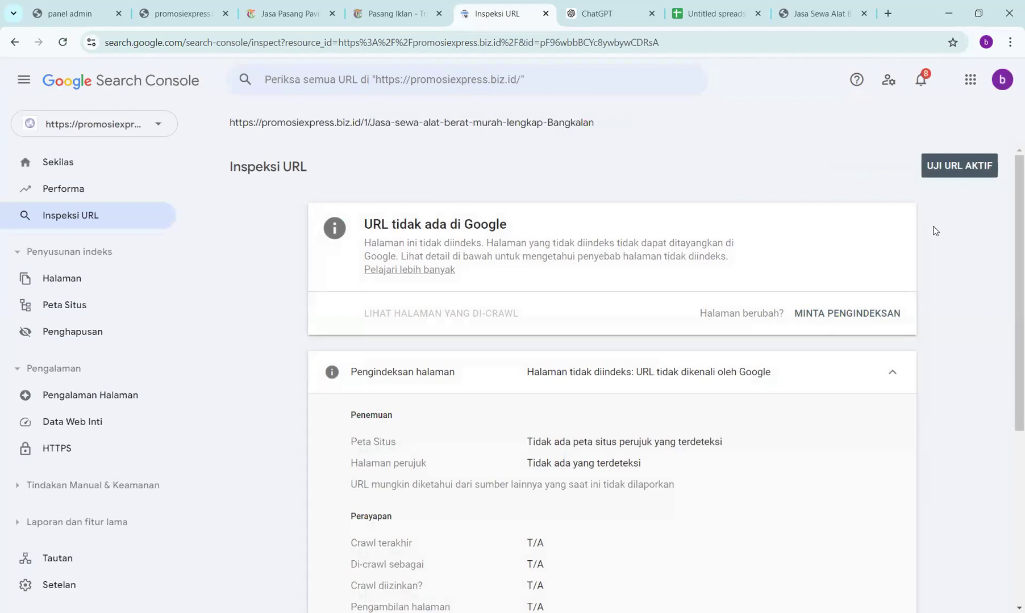
click(941, 165)
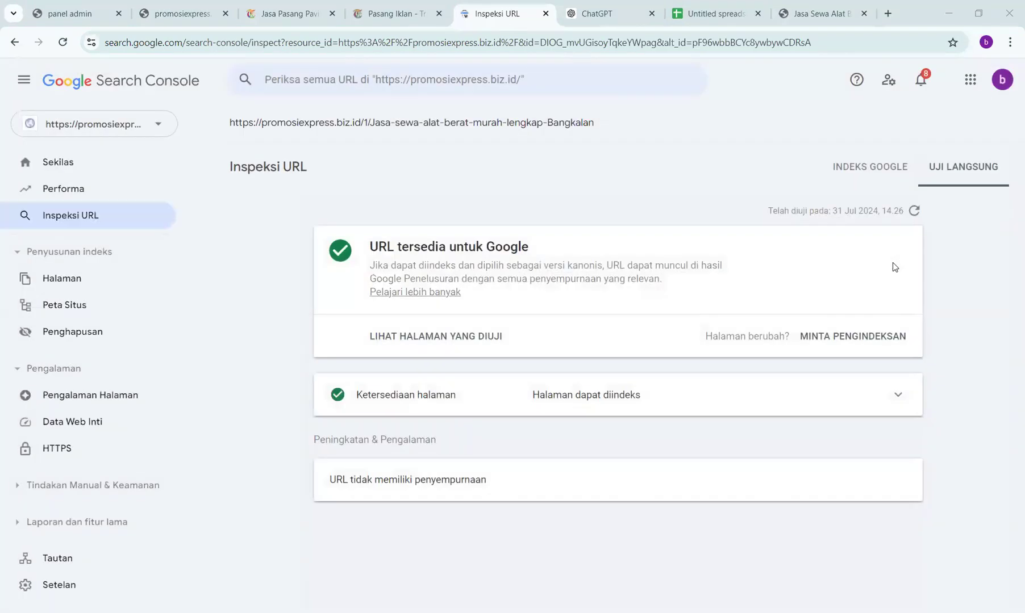
click(847, 338)
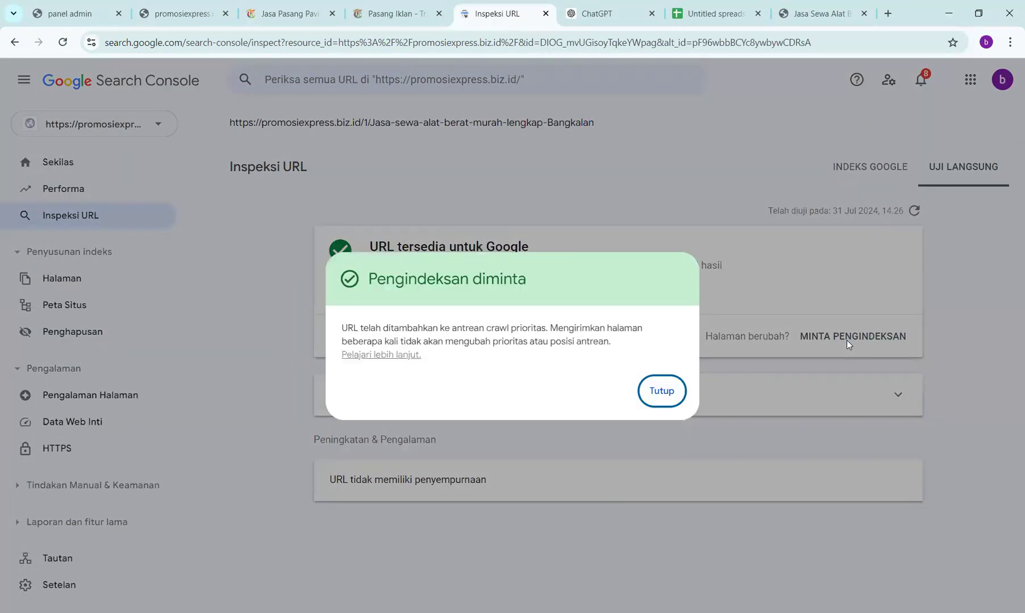
click(770, 209)
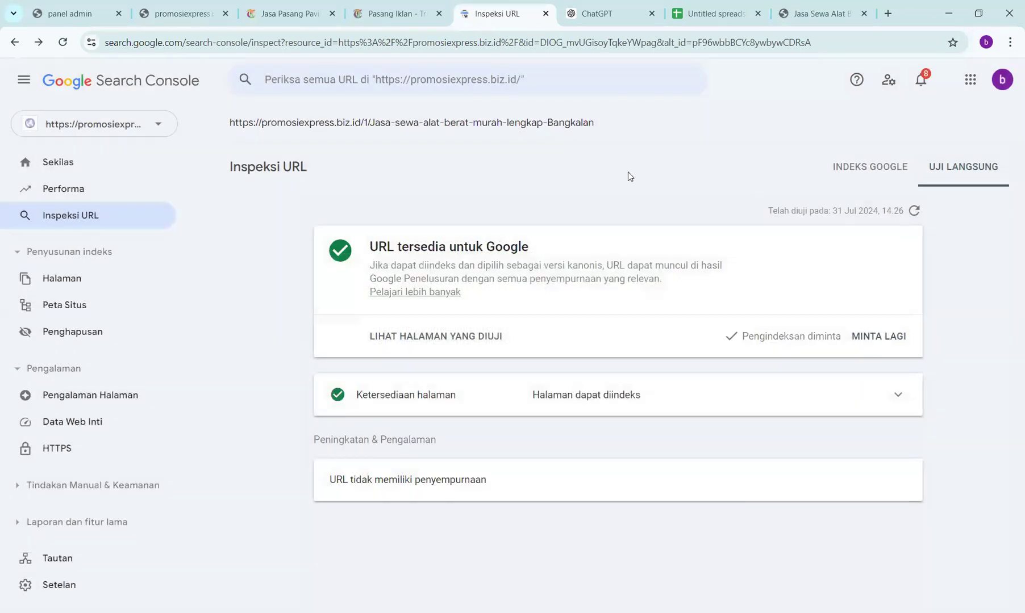
click(707, 14)
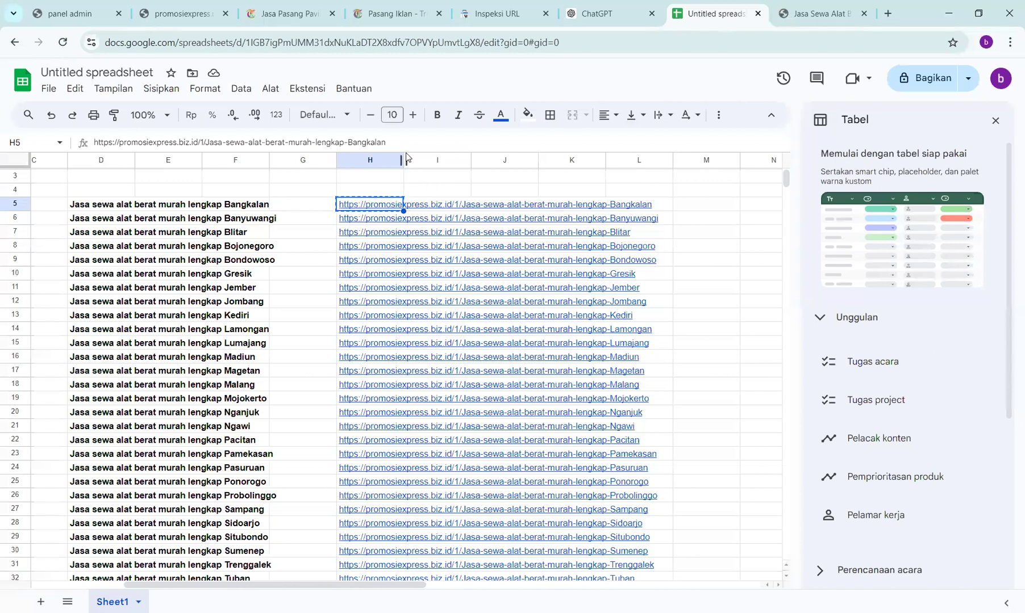
- Widen column H to show full URLs and fill the Bangkalan cell H5 green
drag(403, 159, 676, 175)
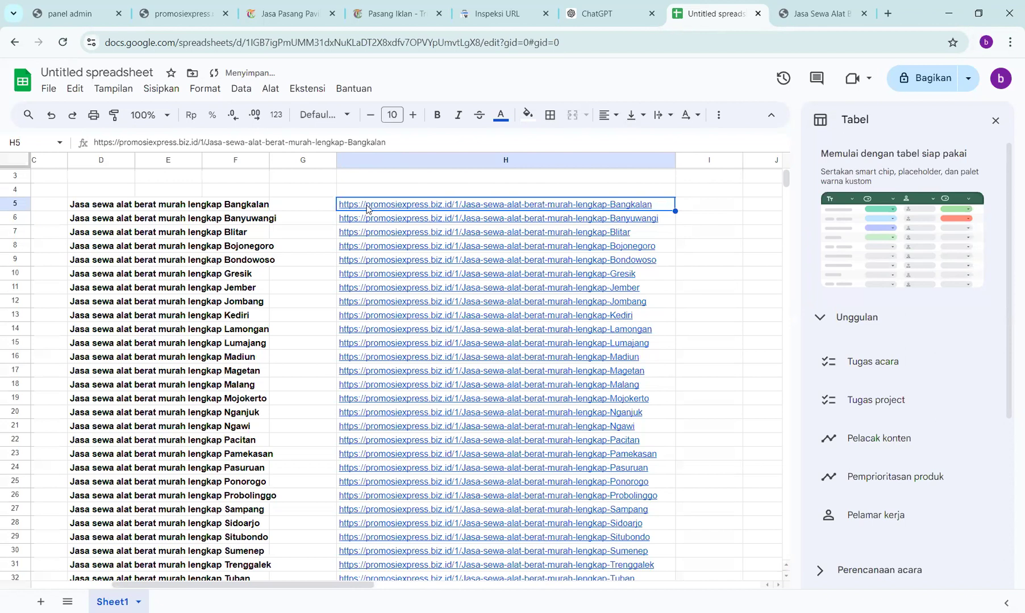
click(530, 116)
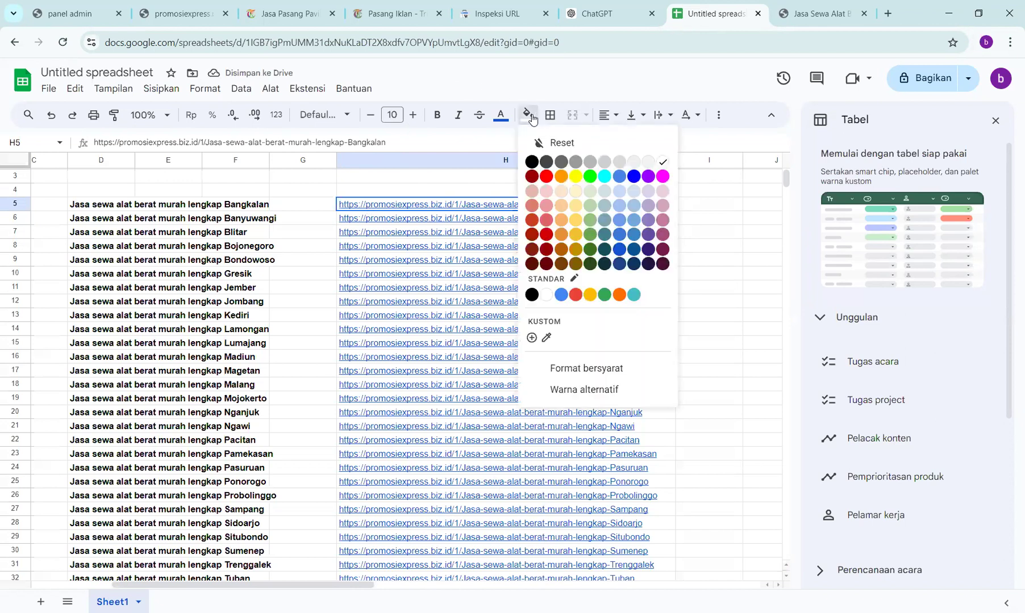
click(590, 176)
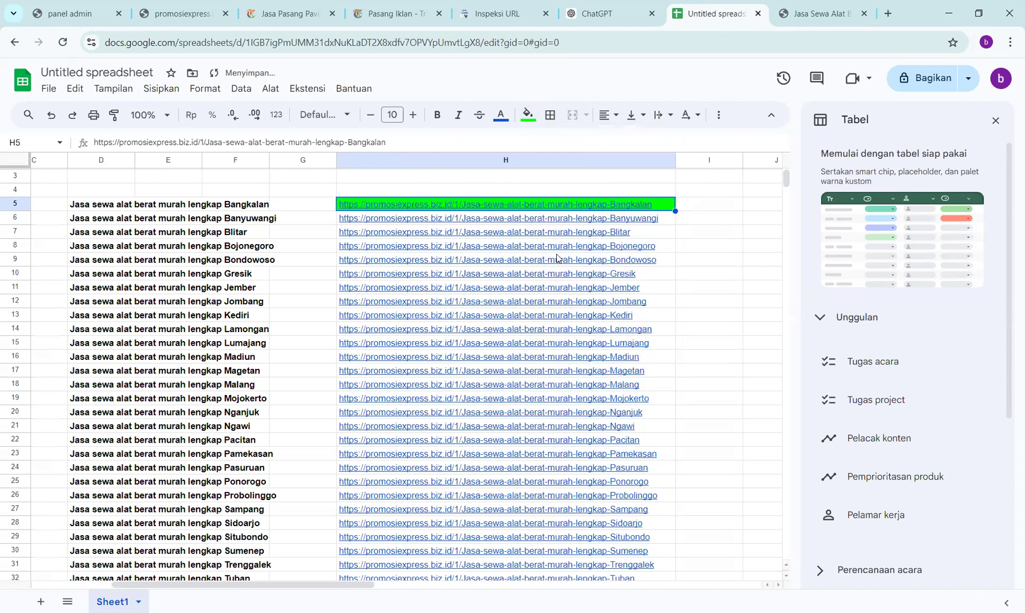
mouse_move(549, 224)
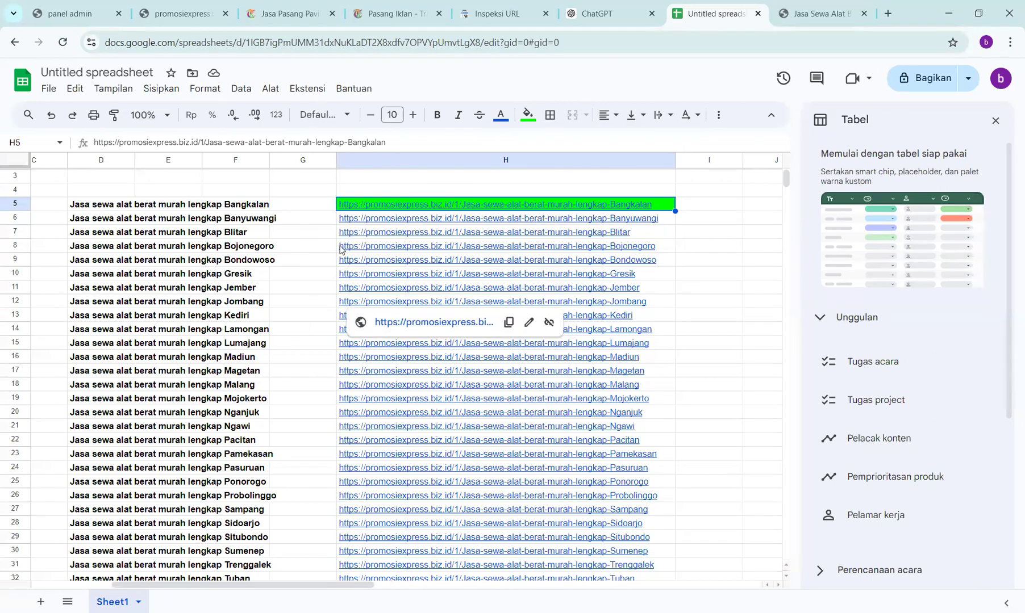
click(374, 222)
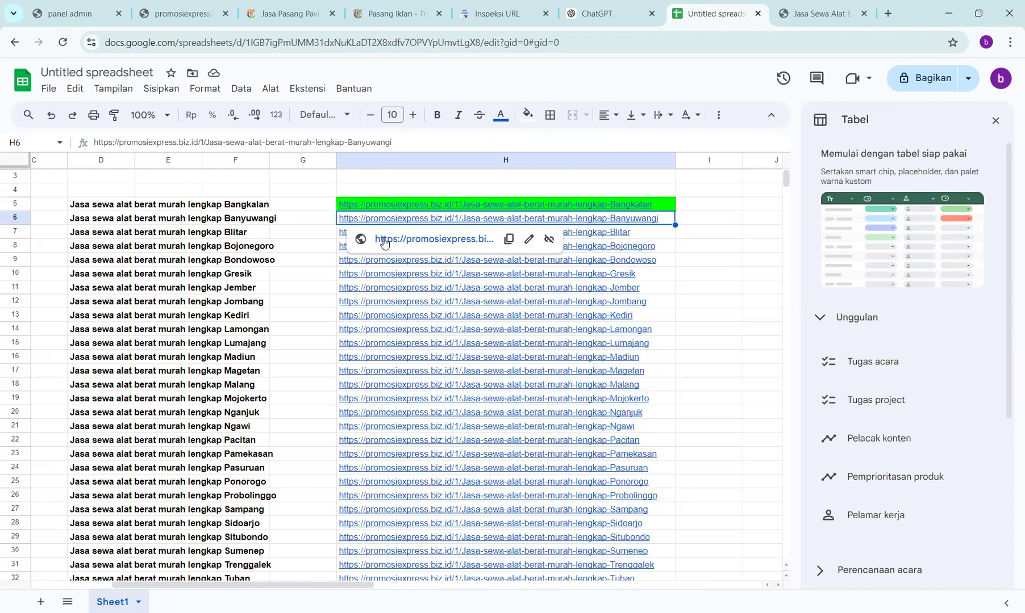
- Check the Banyuwangi page from H6, close it, and copy the H6 URL for Search Console
click(380, 237)
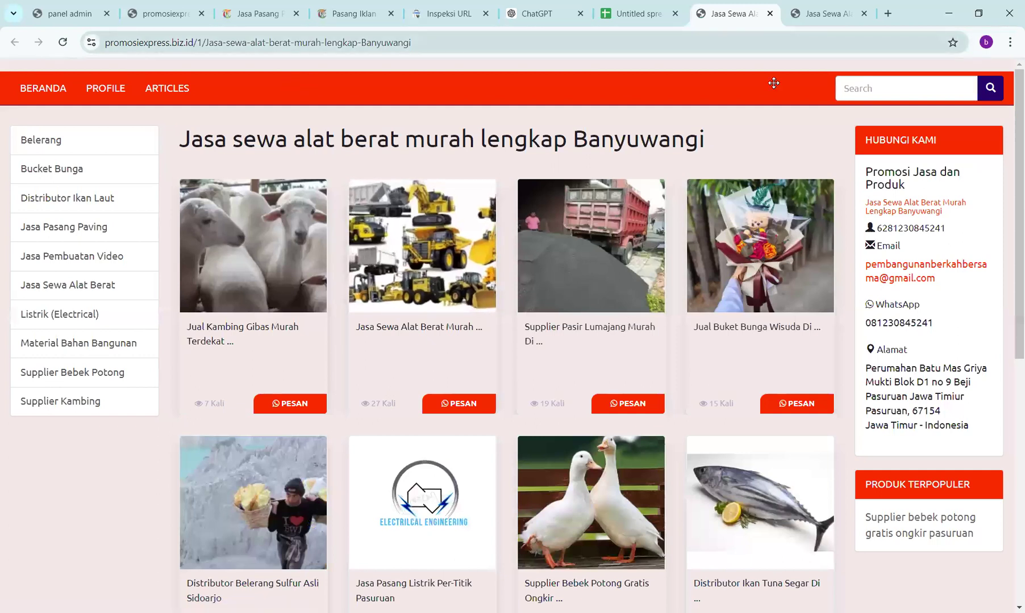
click(769, 14)
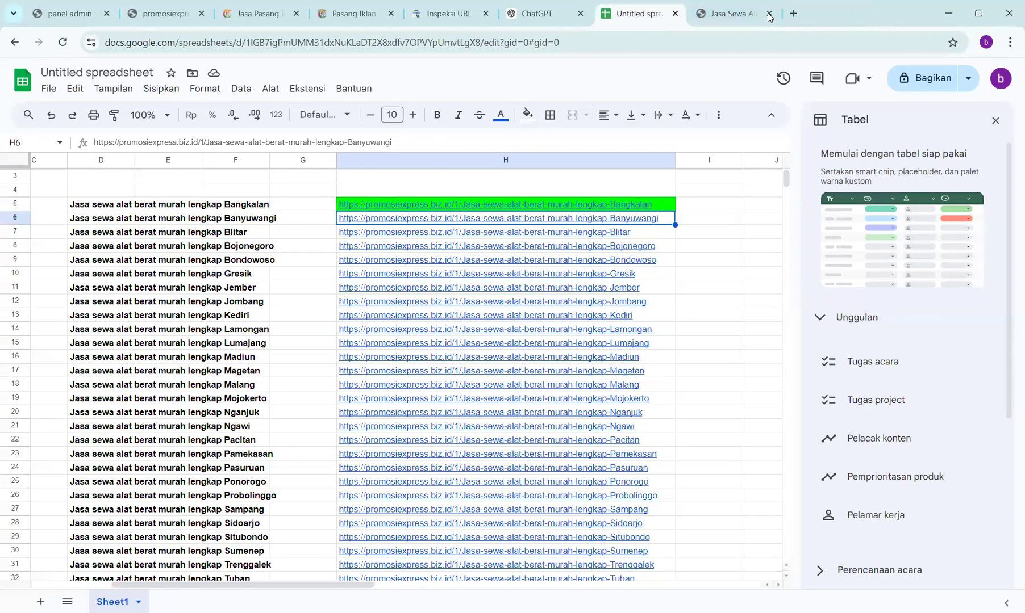
mouse_move(450, 218)
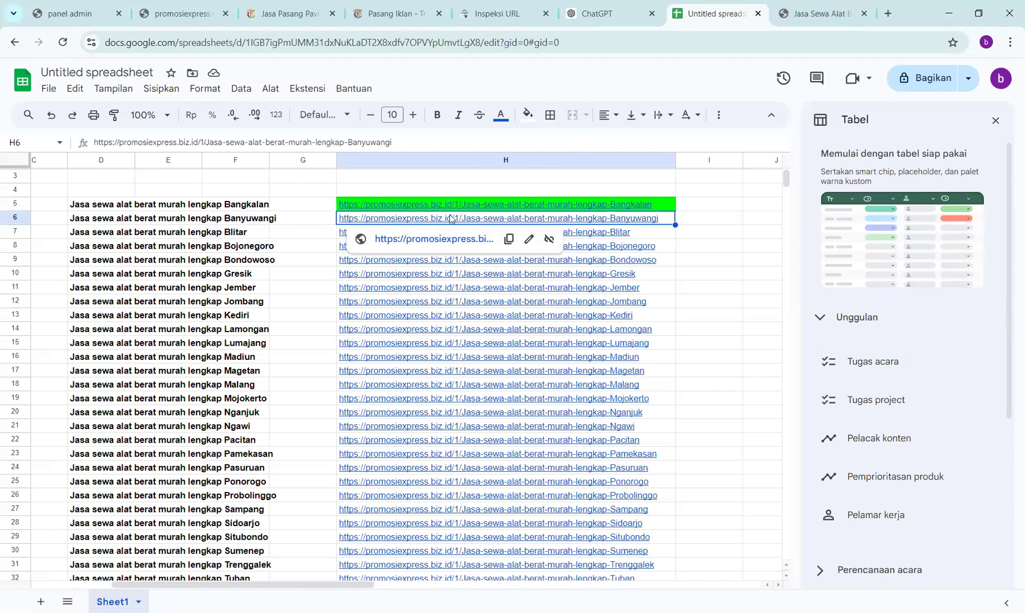
right_click(450, 218)
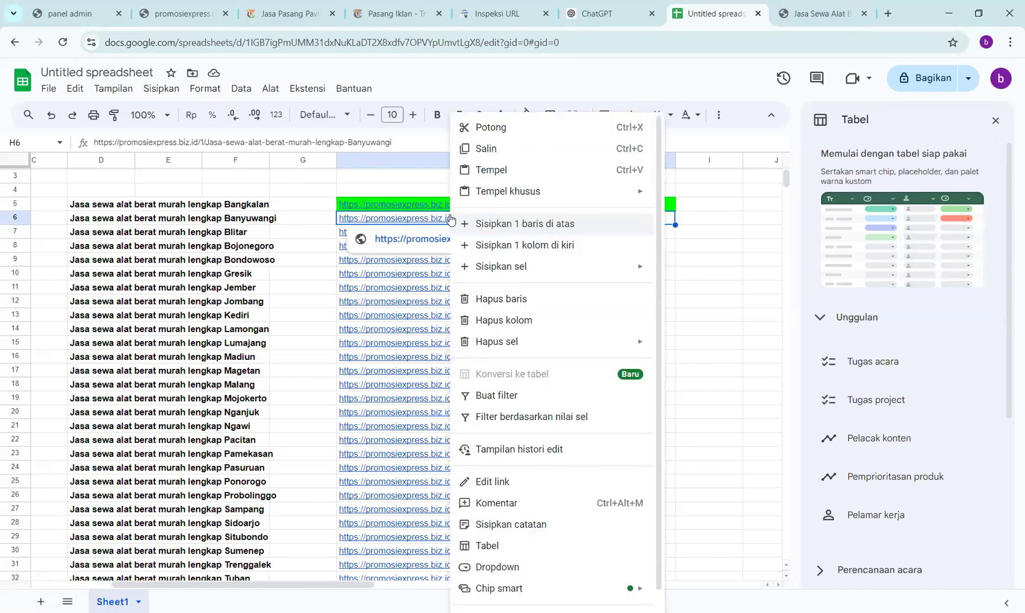
click(487, 149)
key(ctrl+shift+Tab)
key(ctrl+shift+Tab)
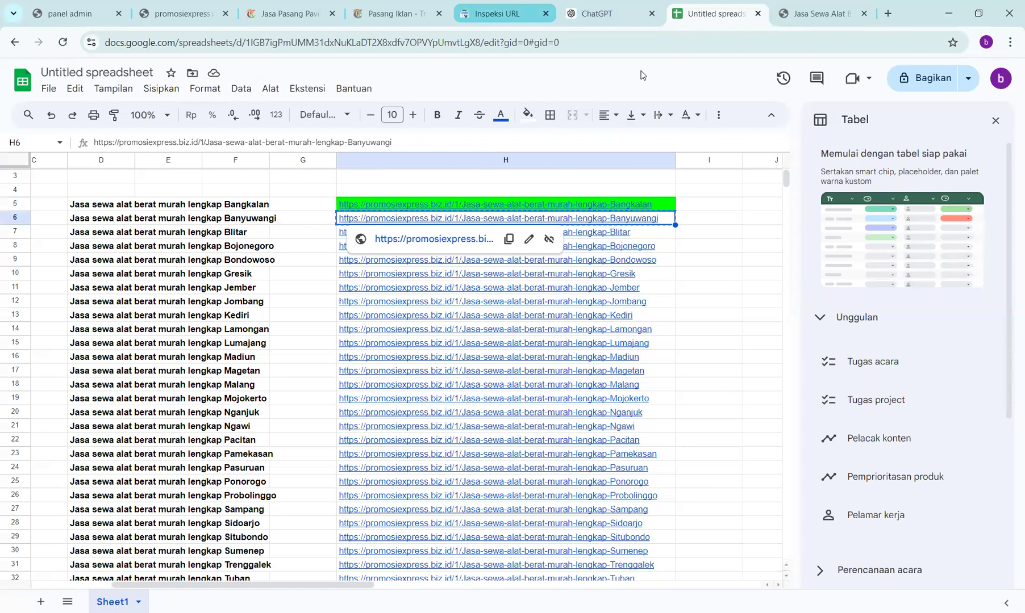
- Inspect and live-test the Banyuwangi URL; its indexing request hits the daily quota limit
click(453, 81)
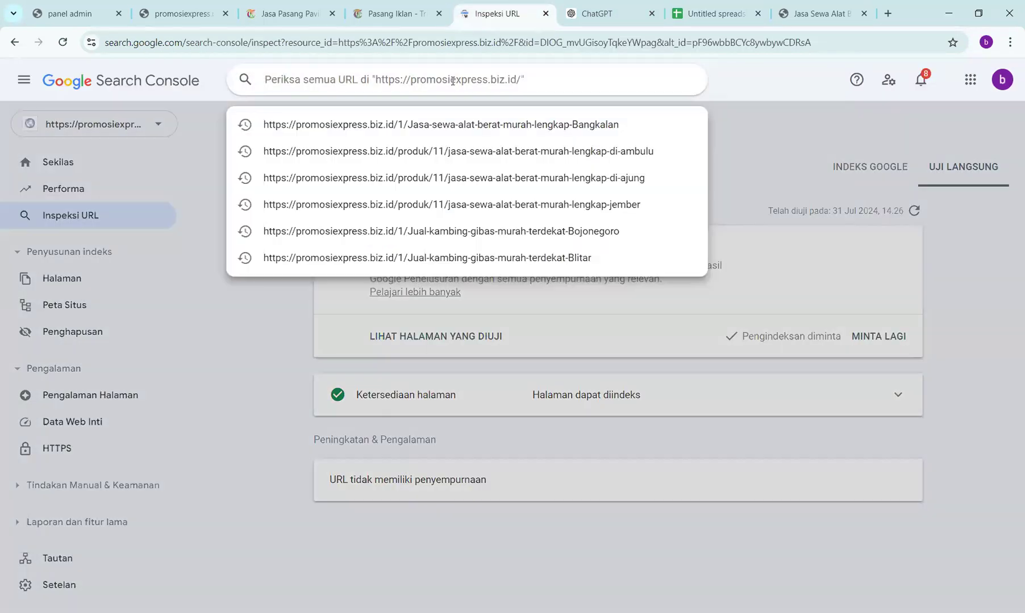
key(ctrl+v)
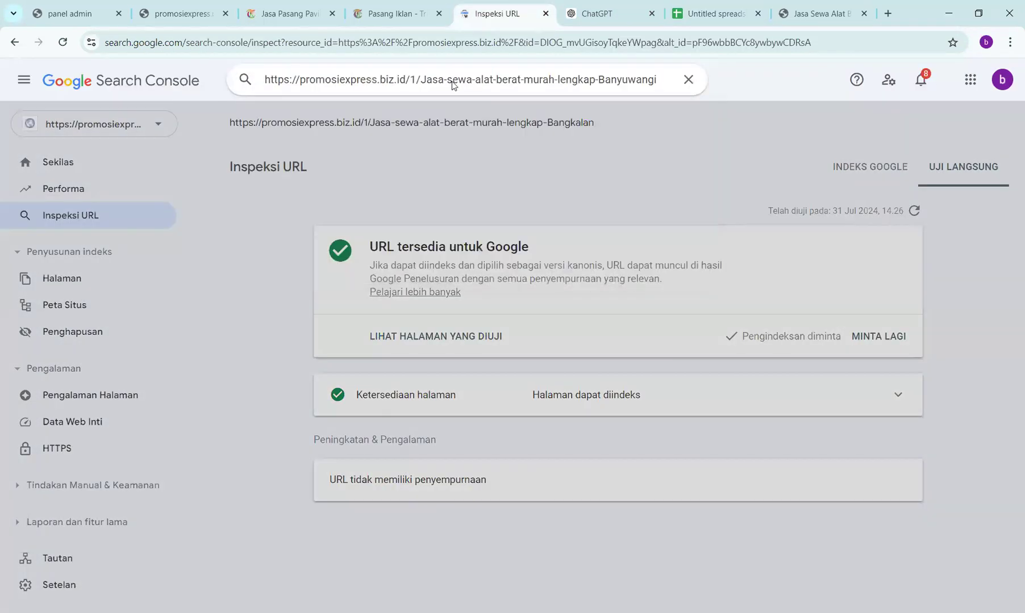
key(Return)
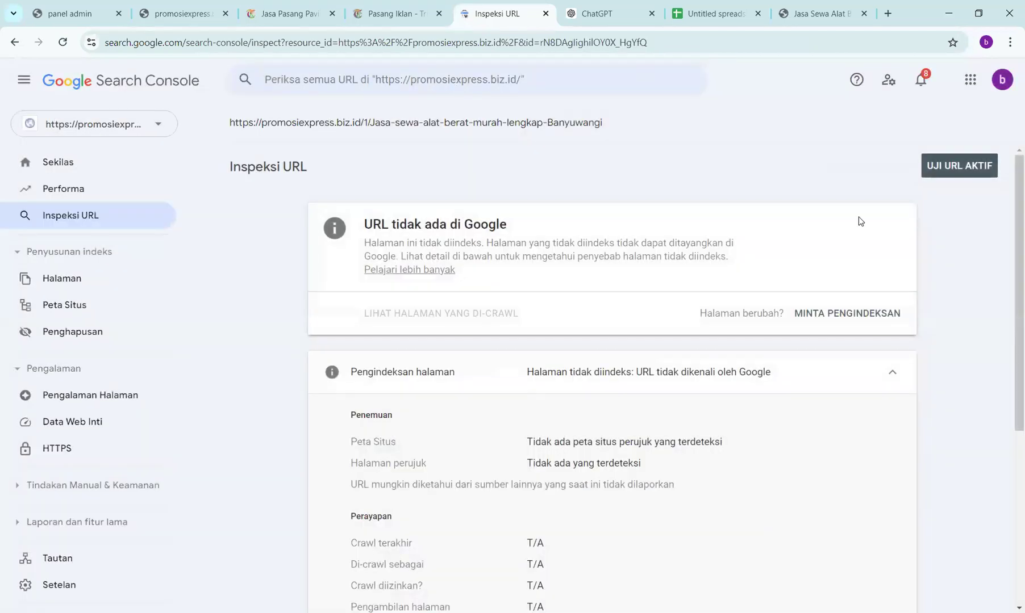
click(942, 168)
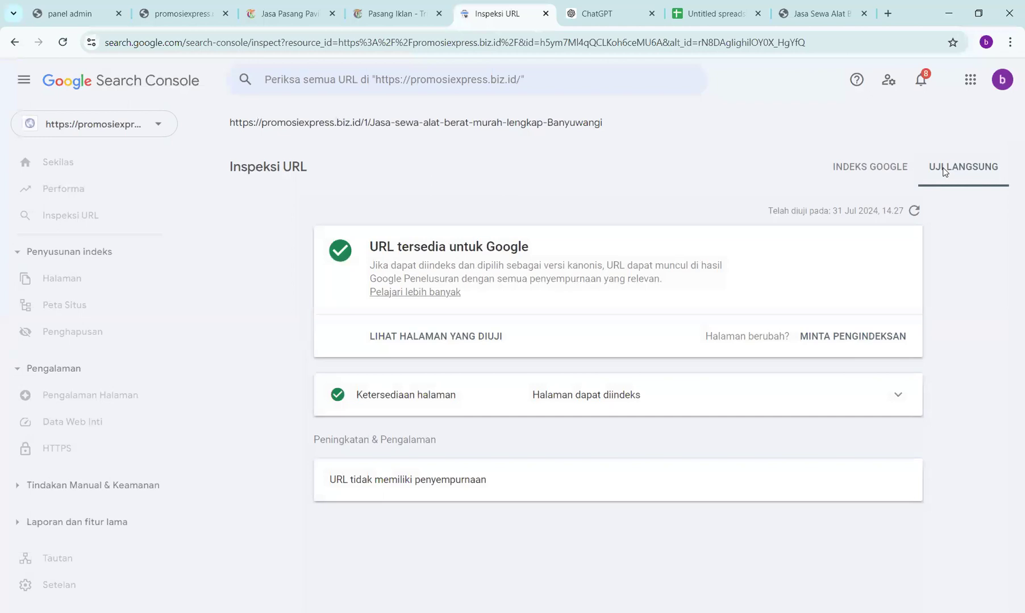
click(837, 346)
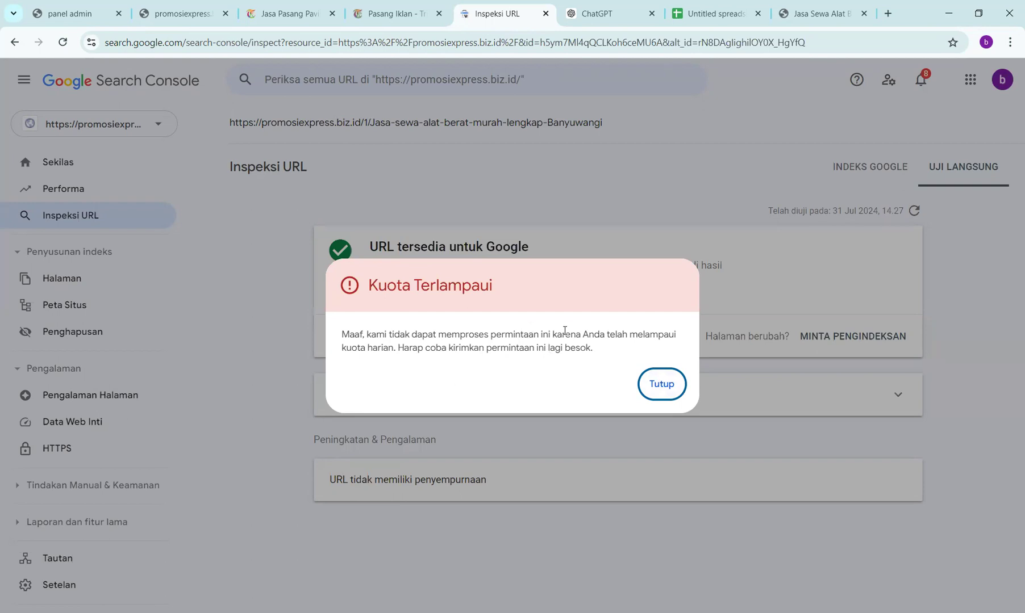
click(662, 383)
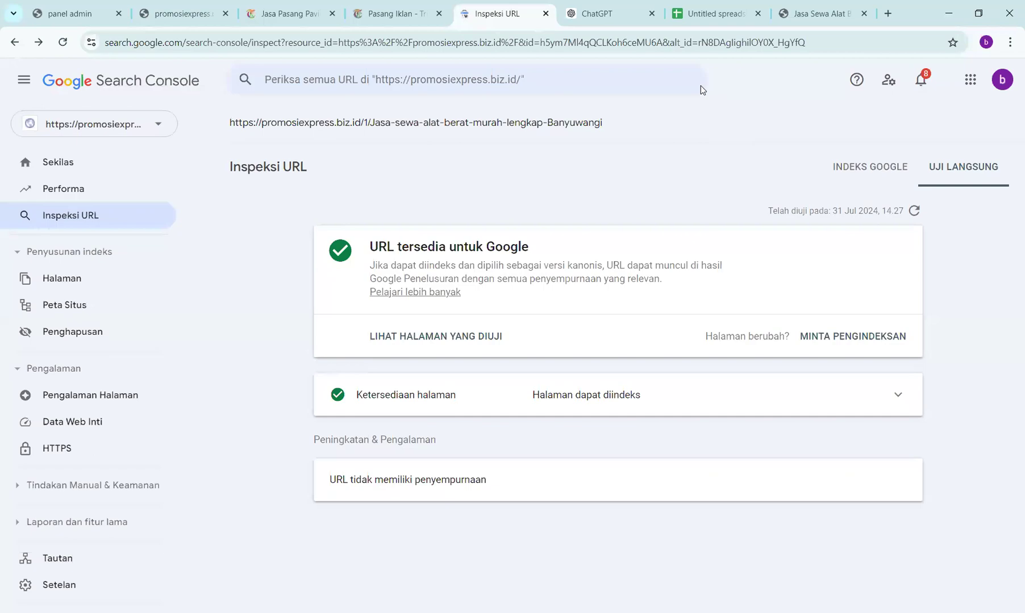
- Return to the rental-links spreadsheet and preview the Banyuwangi link in cell H6
click(709, 13)
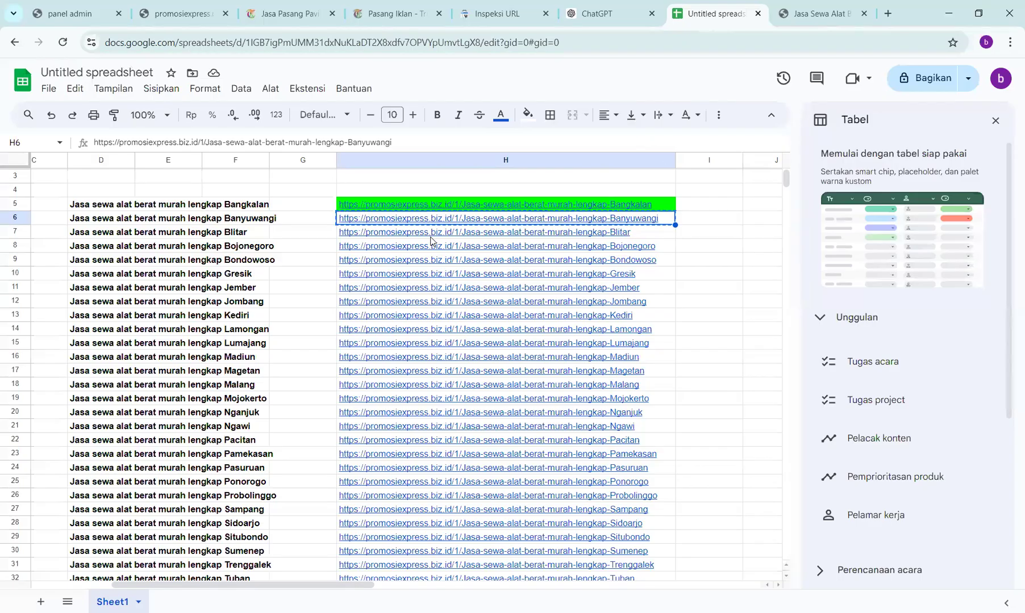
click(475, 227)
click(188, 13)
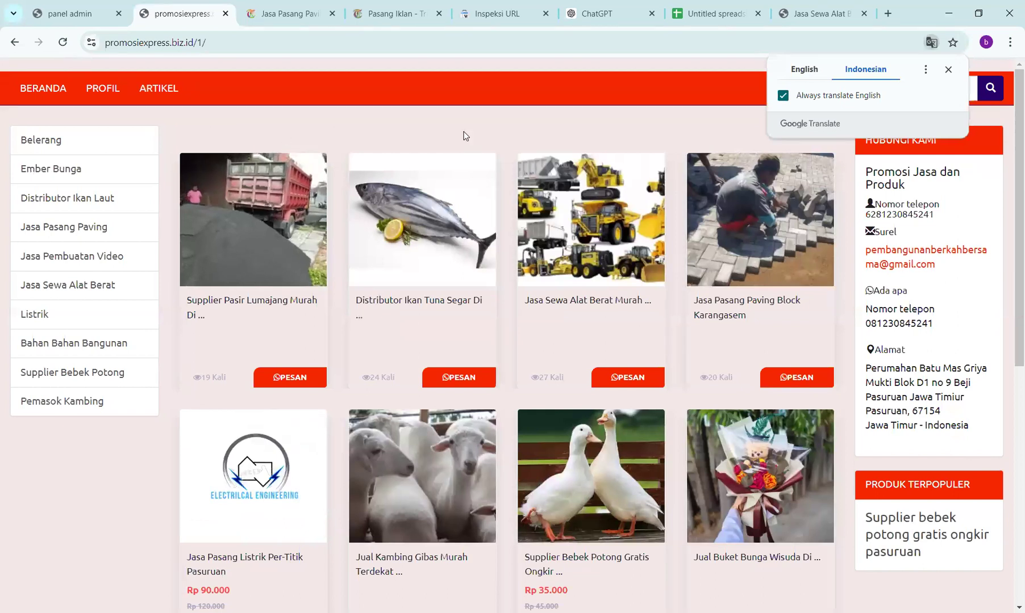
click(64, 42)
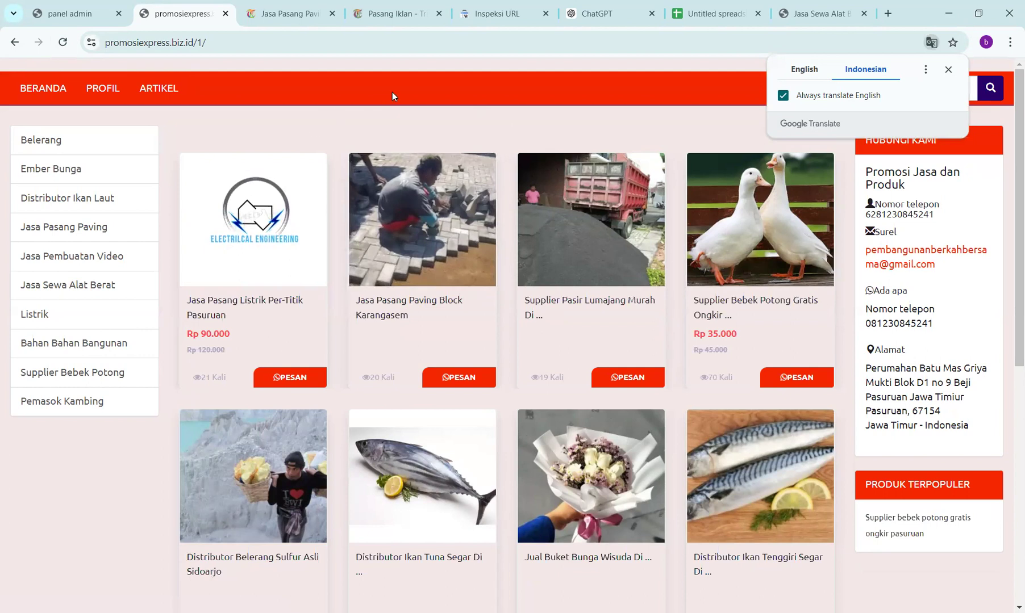
click(716, 13)
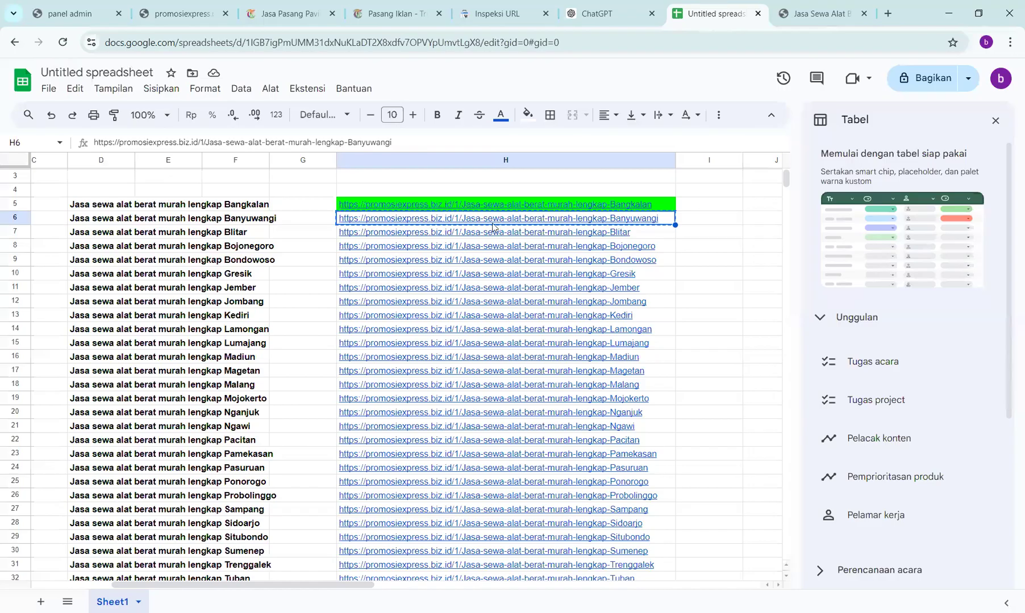
- Open the Bangkalan rental page linked in cell H5 in a new tab
click(476, 206)
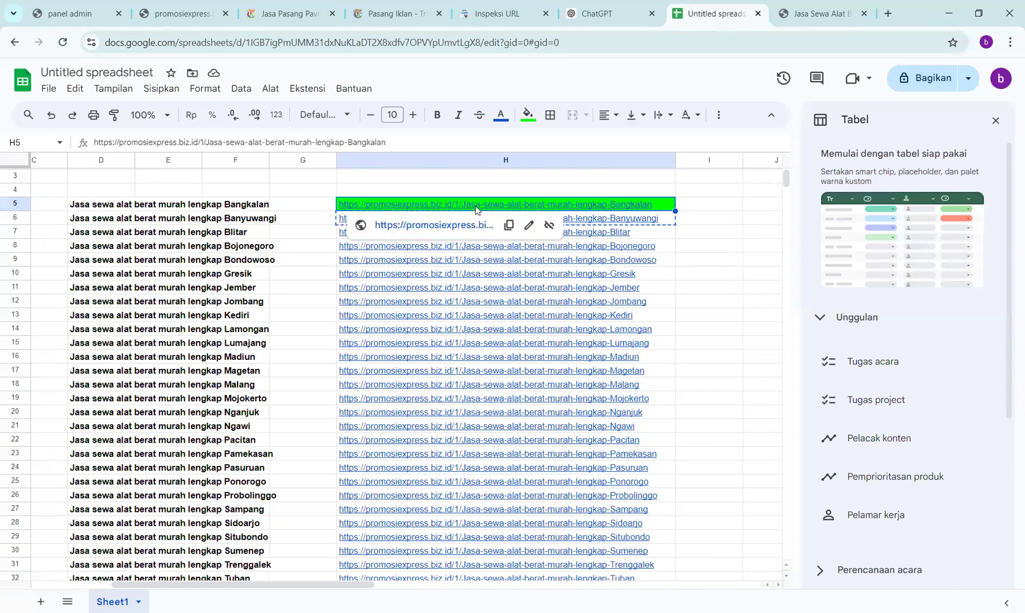
click(434, 225)
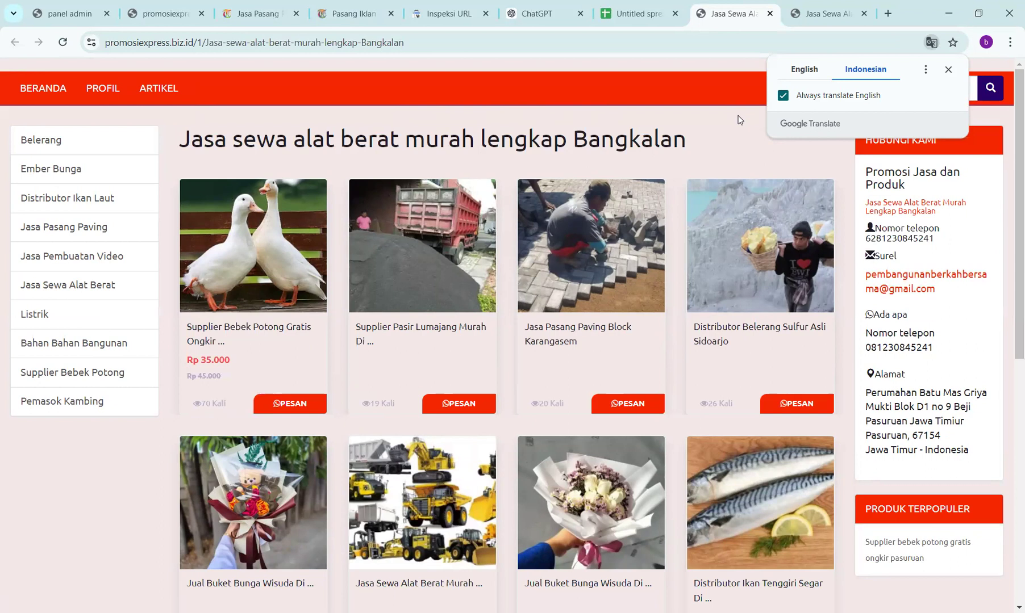
- Reload the Bangkalan rental page twice until its heading and product grid appear
click(60, 42)
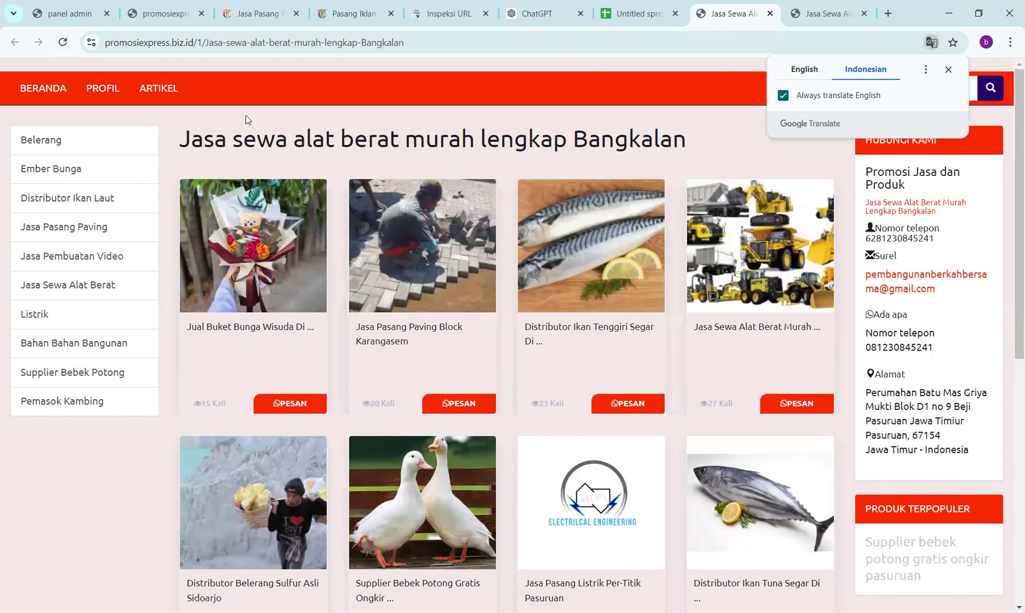
click(63, 41)
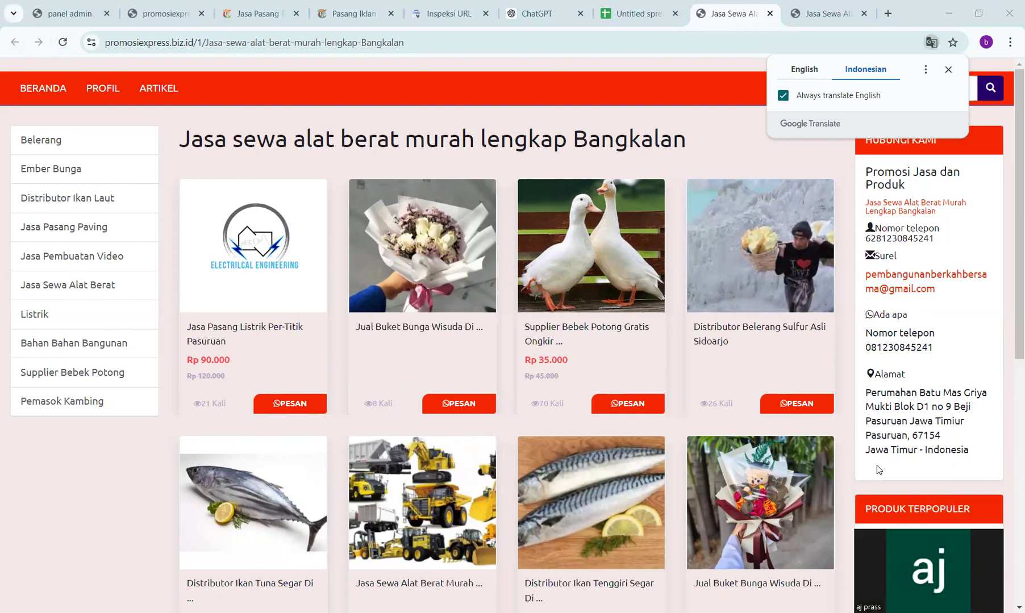
drag(943, 482, 933, 397)
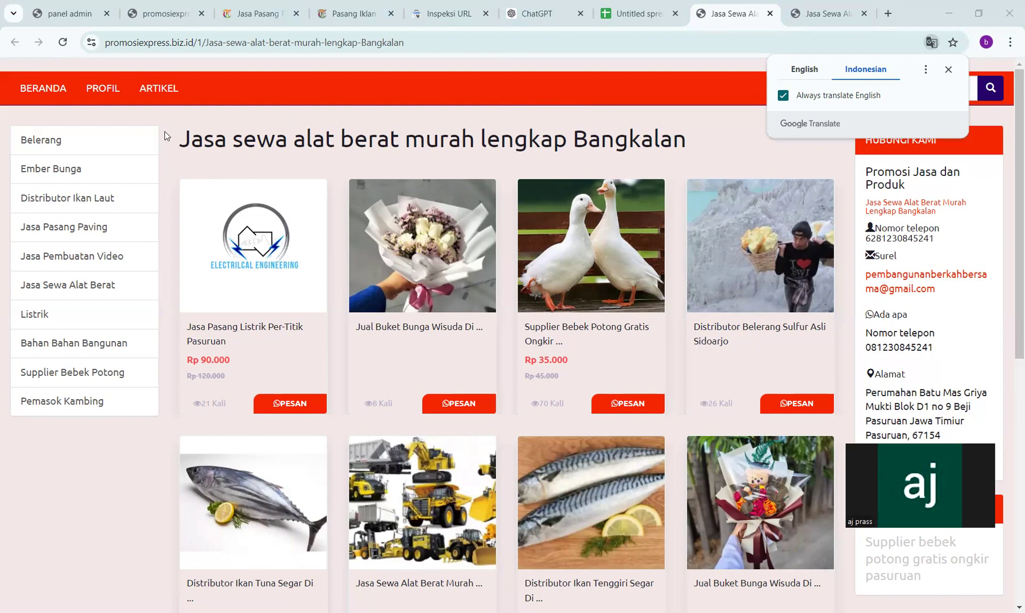
- Start a new above-content entry in the admin panel and check the Bangkalan page's Indonesian and English versions
click(68, 15)
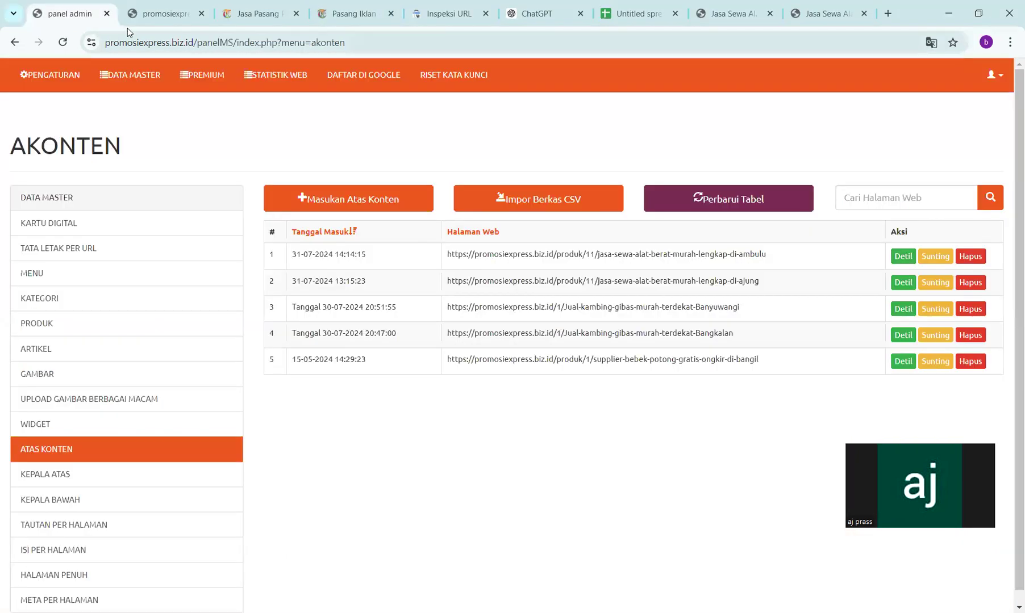
click(353, 199)
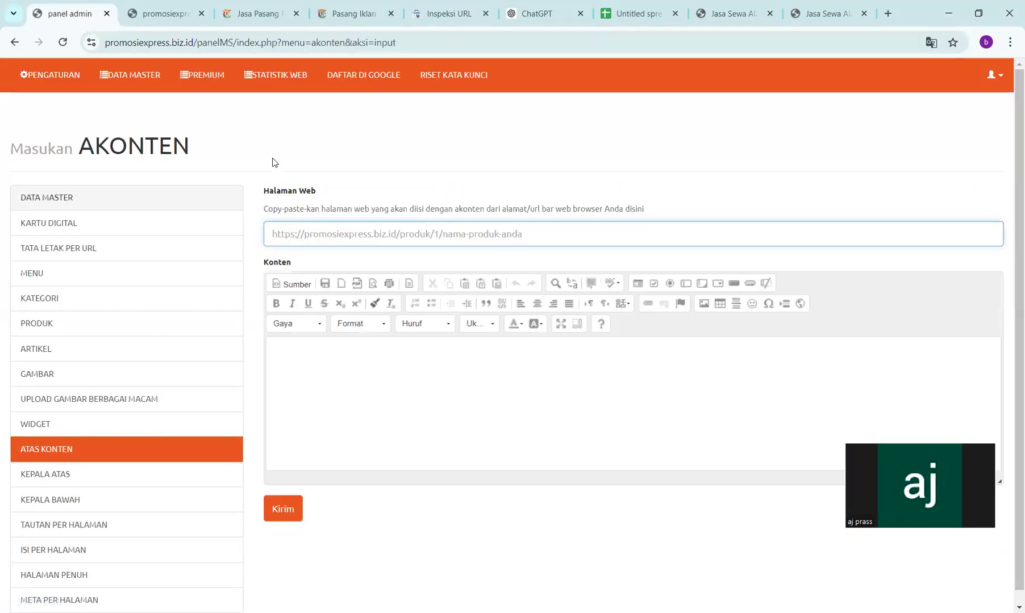
click(168, 14)
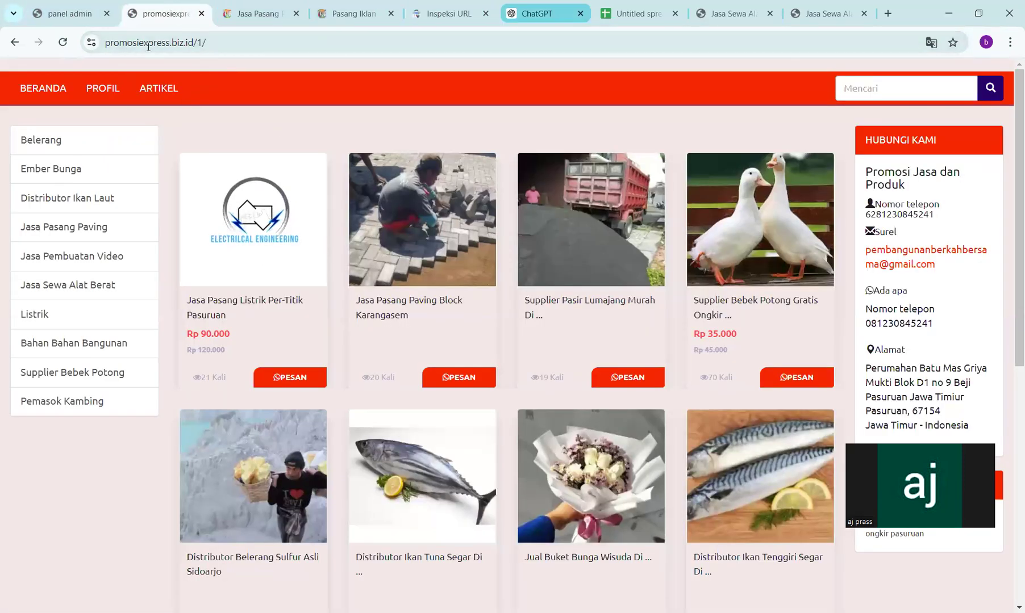
click(733, 14)
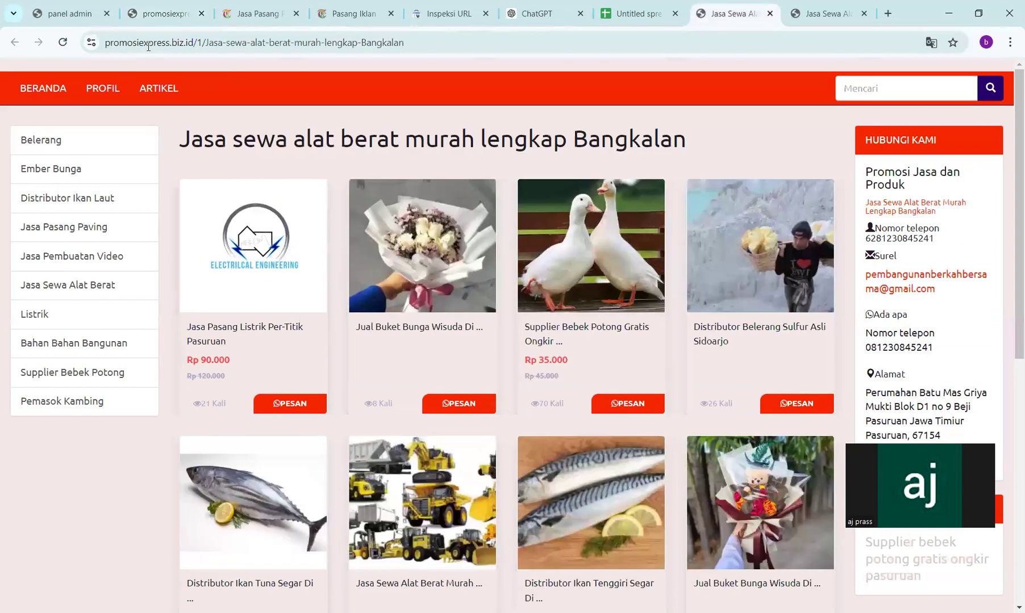
click(818, 12)
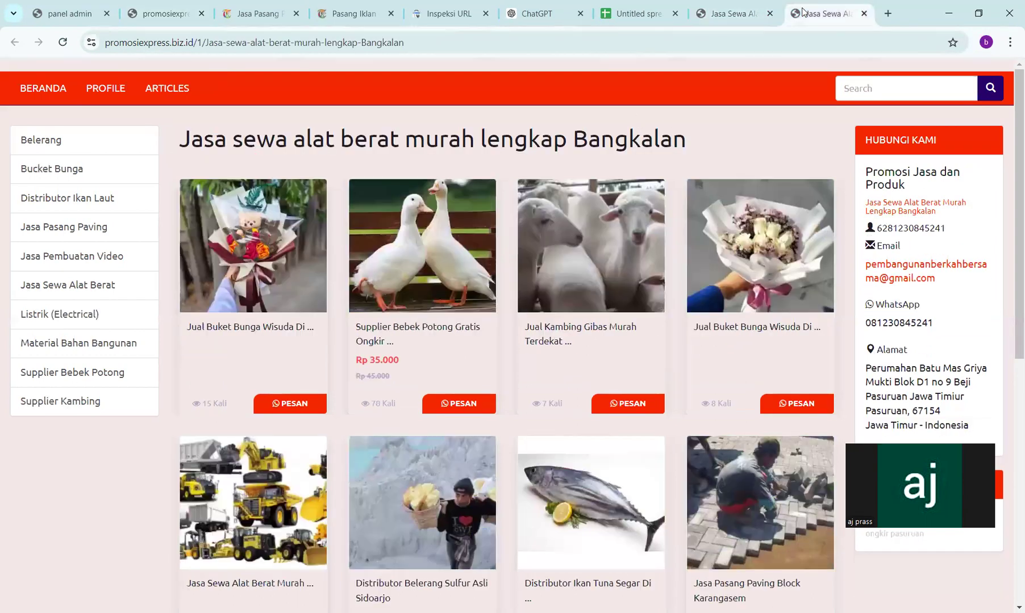
click(620, 5)
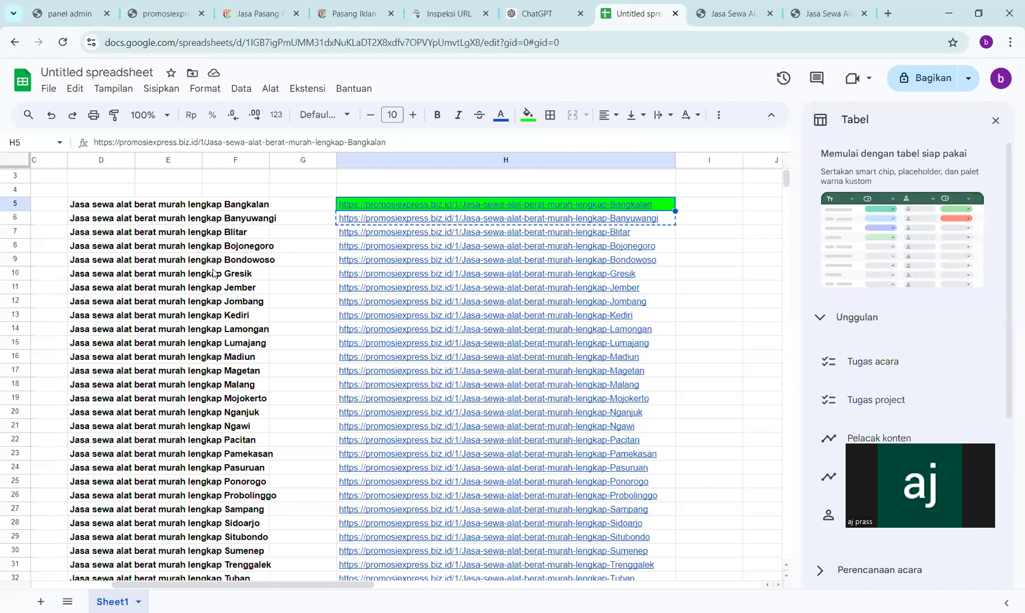
- Scroll to column H and open the context menu on the Bangkalan URL in H5
scroll(213, 274, down, 2)
scroll(213, 274, left, 4)
scroll(214, 274, up, 1)
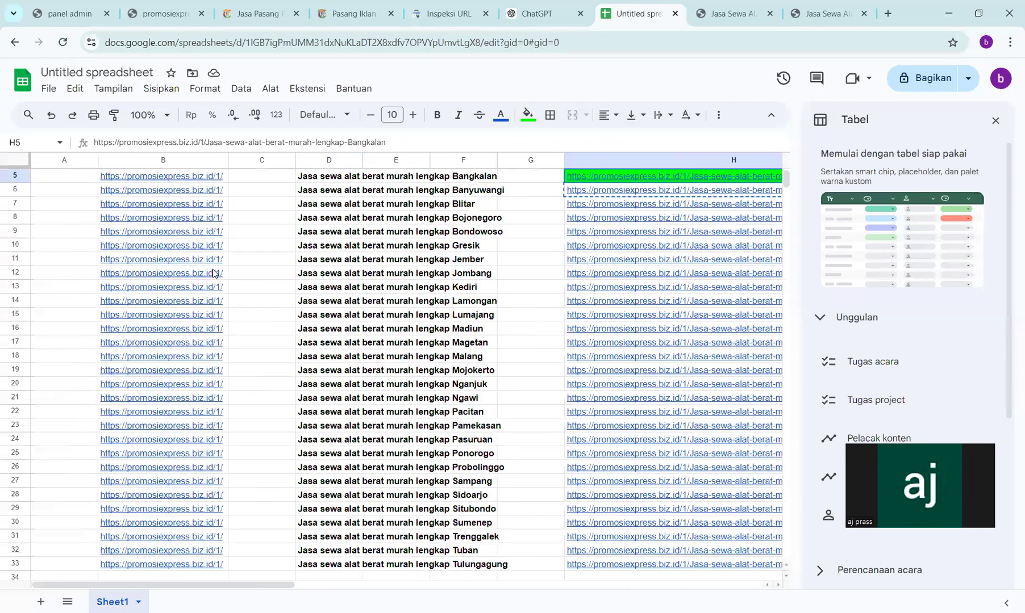
scroll(278, 272, right, 3)
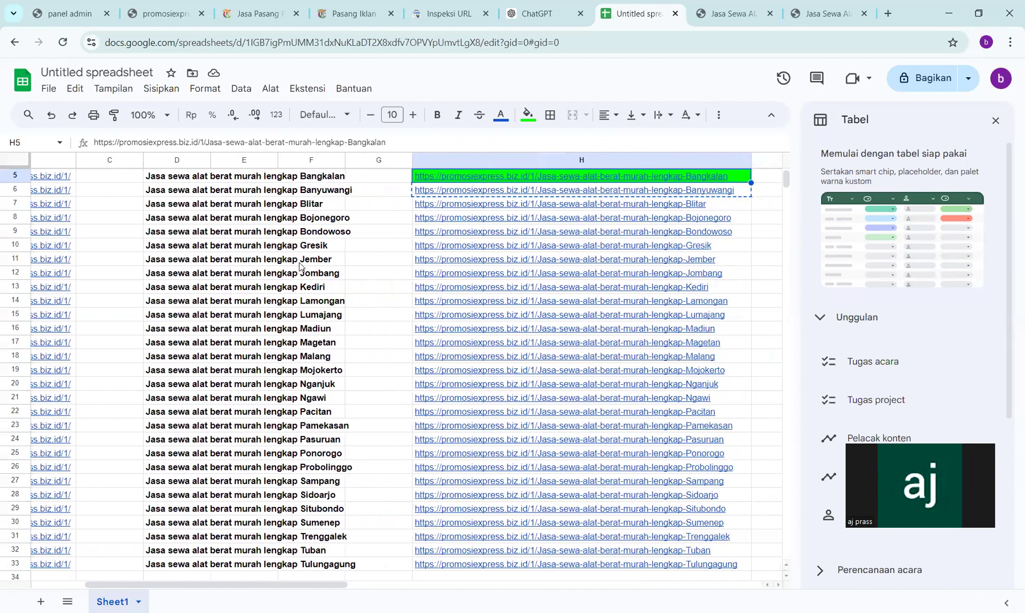
scroll(278, 272, up, 2)
mouse_move(482, 262)
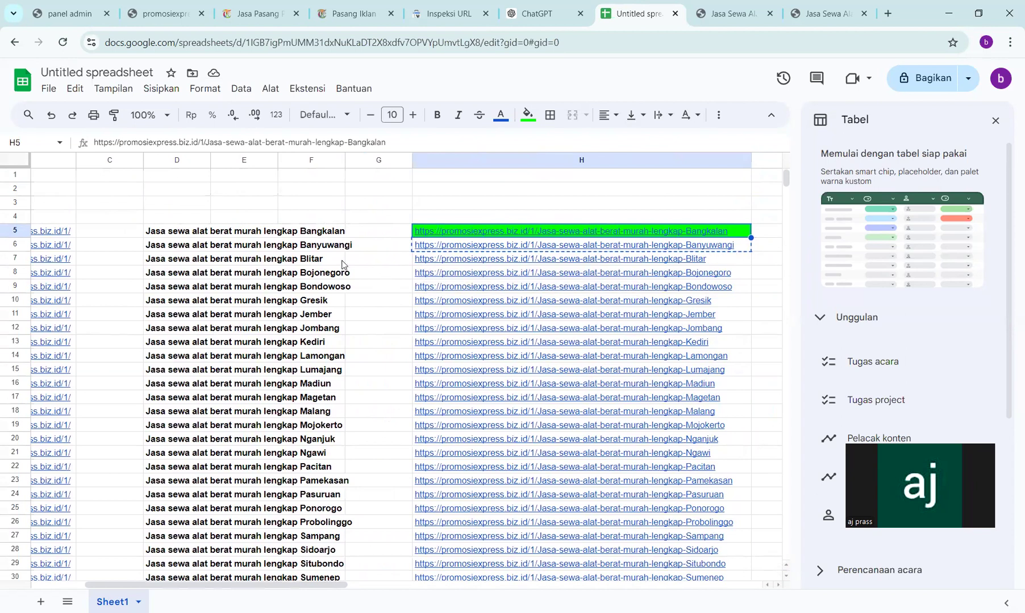
scroll(343, 265, left, 3)
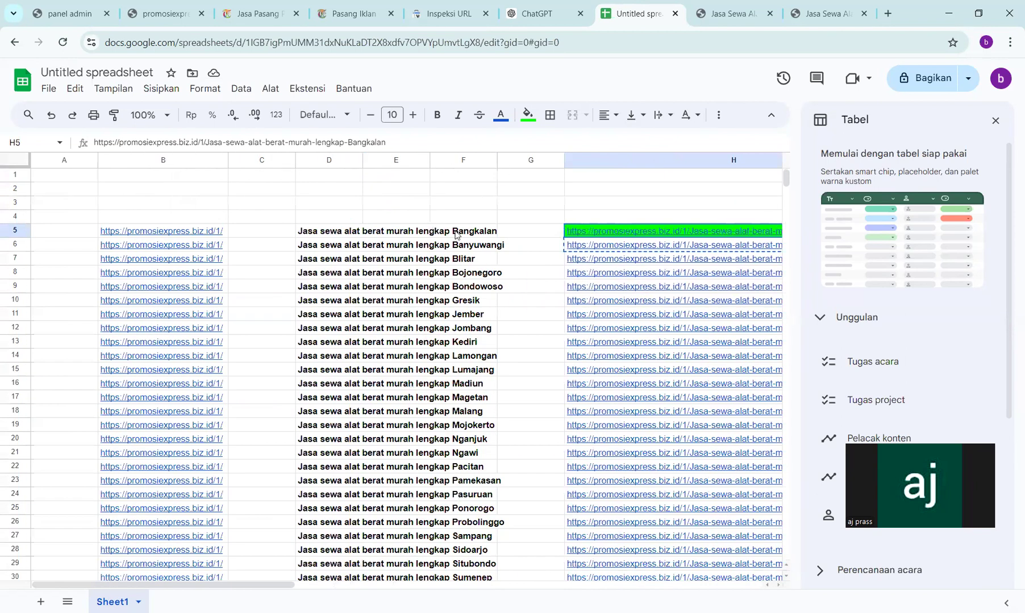
scroll(455, 271, right, 3)
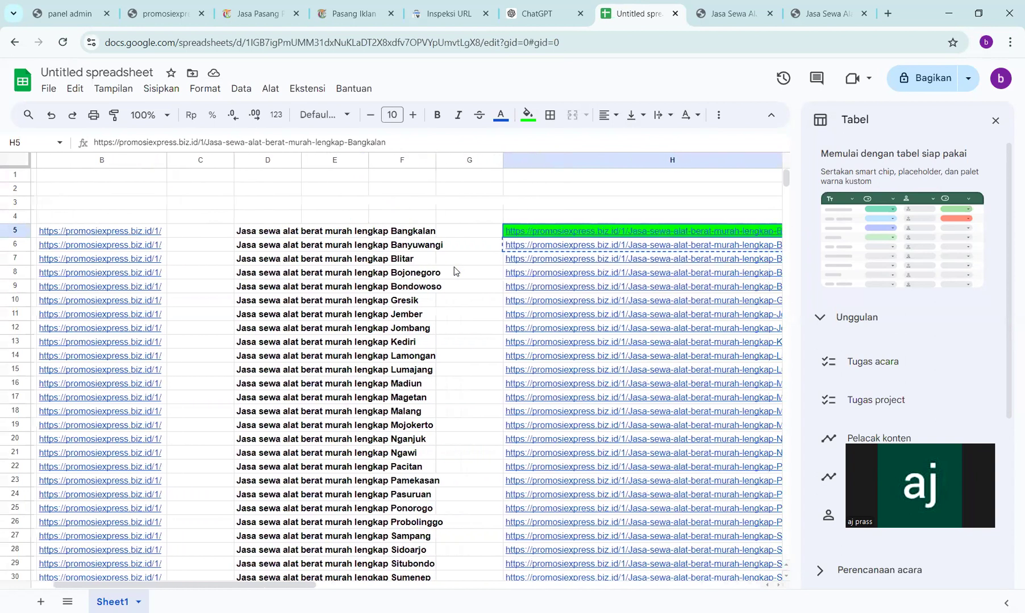
mouse_move(594, 234)
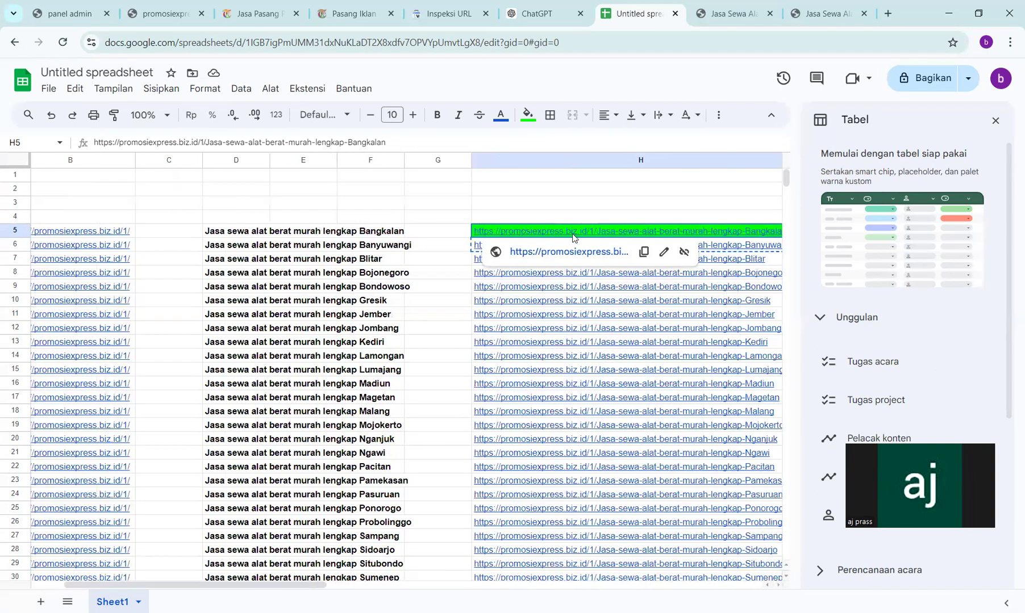
right_click(572, 238)
- Copy the Bangkalan URL from H5 and paste it into the form's Halaman Web field
click(623, 156)
click(64, 6)
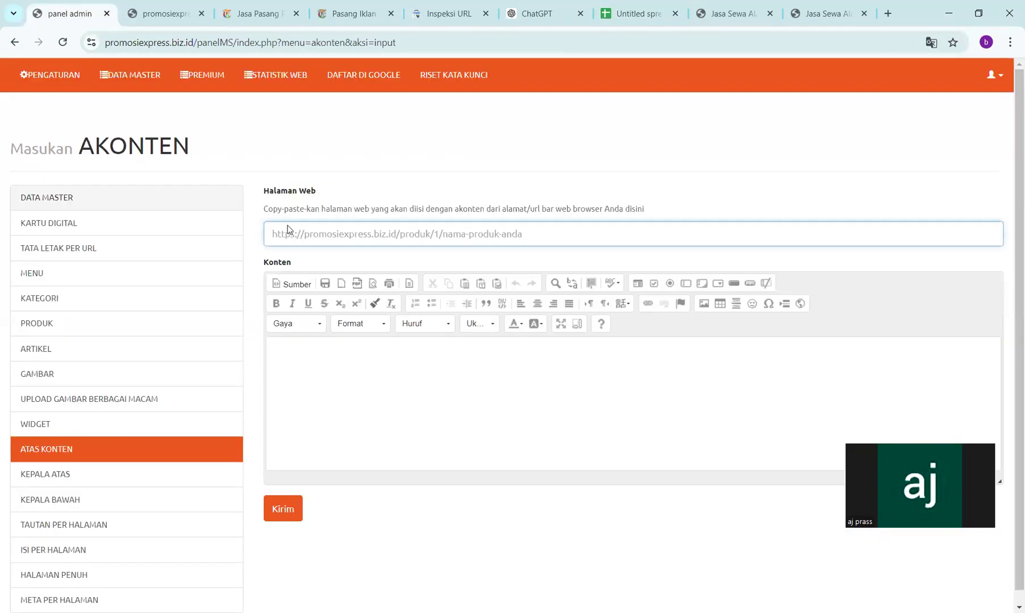
click(312, 237)
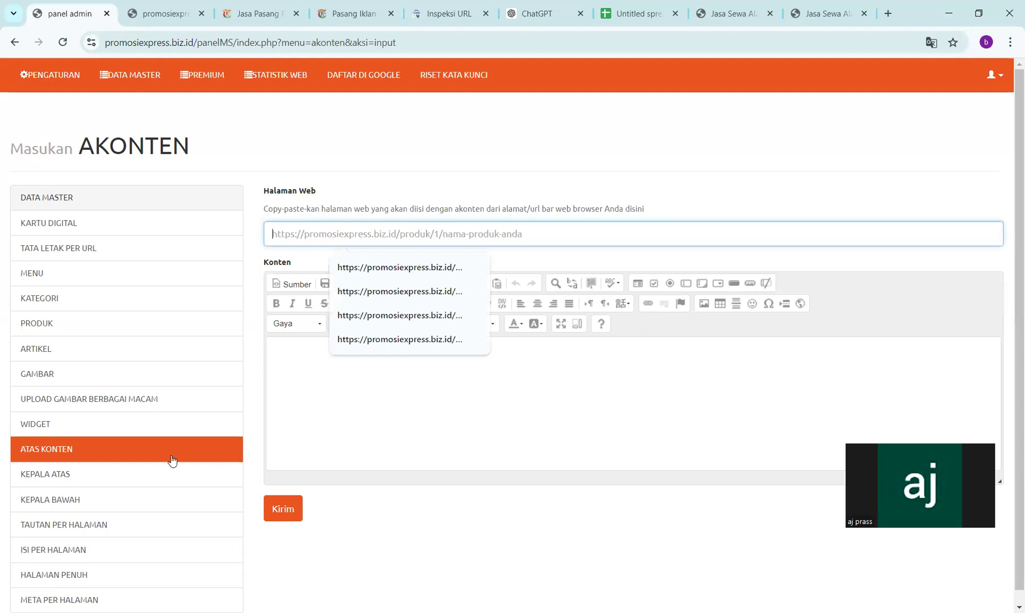
key(ctrl+v)
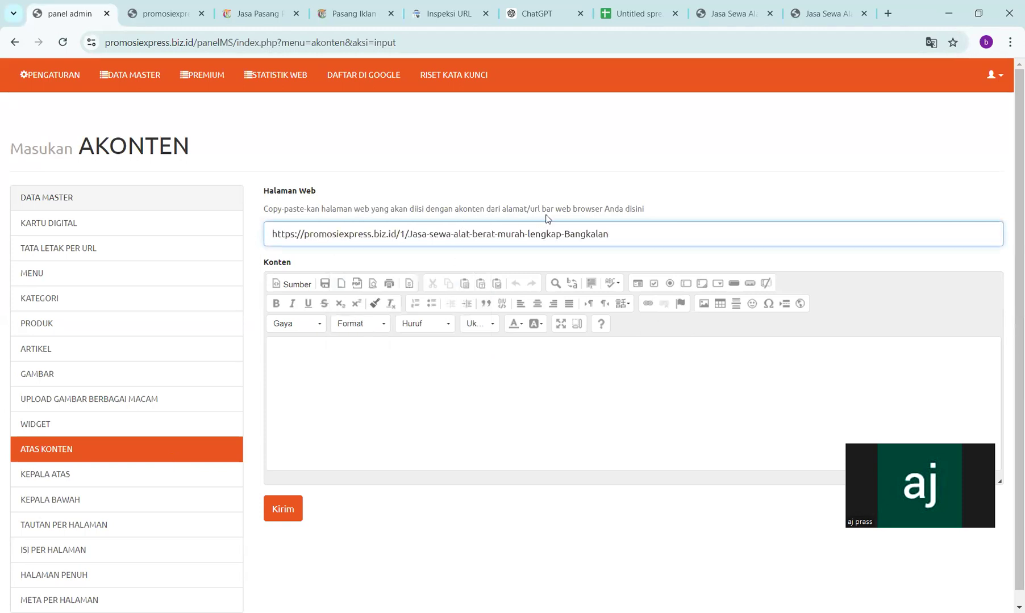
key(ctrl+8)
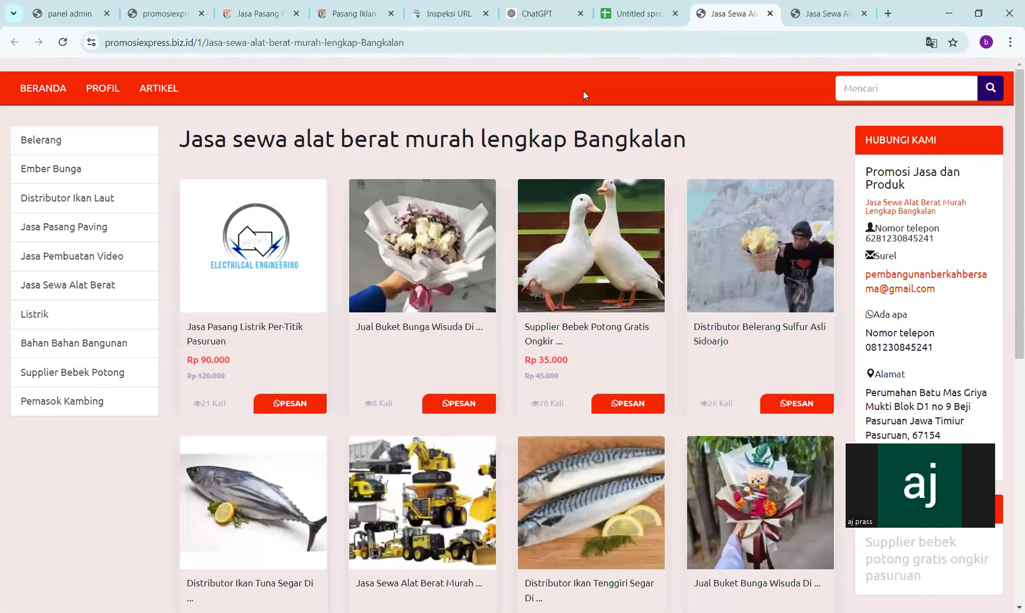
key(ctrl+6)
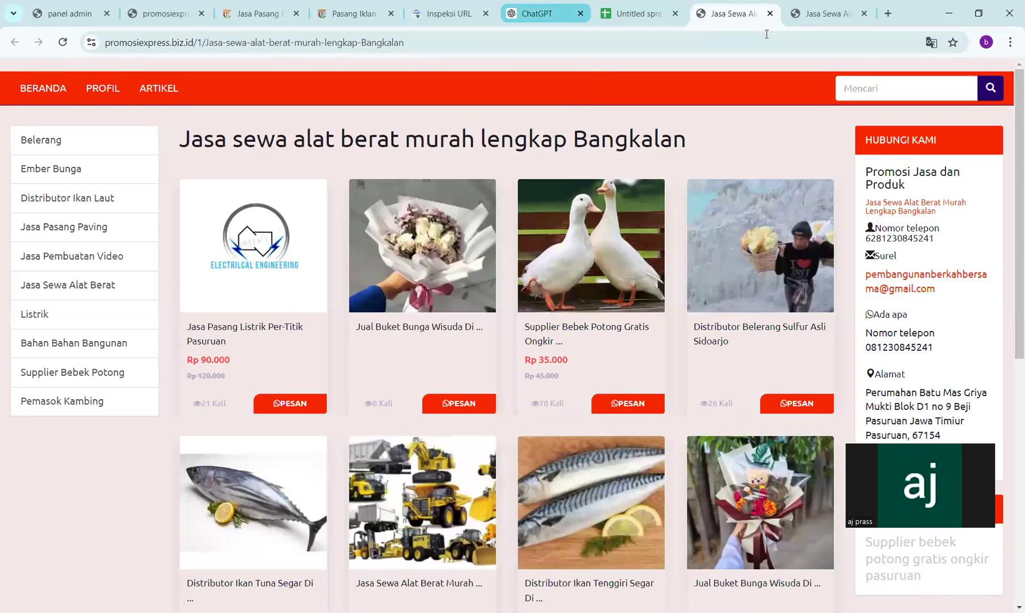
- Ask ChatGPT: 'buatkan artikel tentang jasa sewa alat berat murah lengkap bangkalan'
click(430, 586)
text(buatkan a)
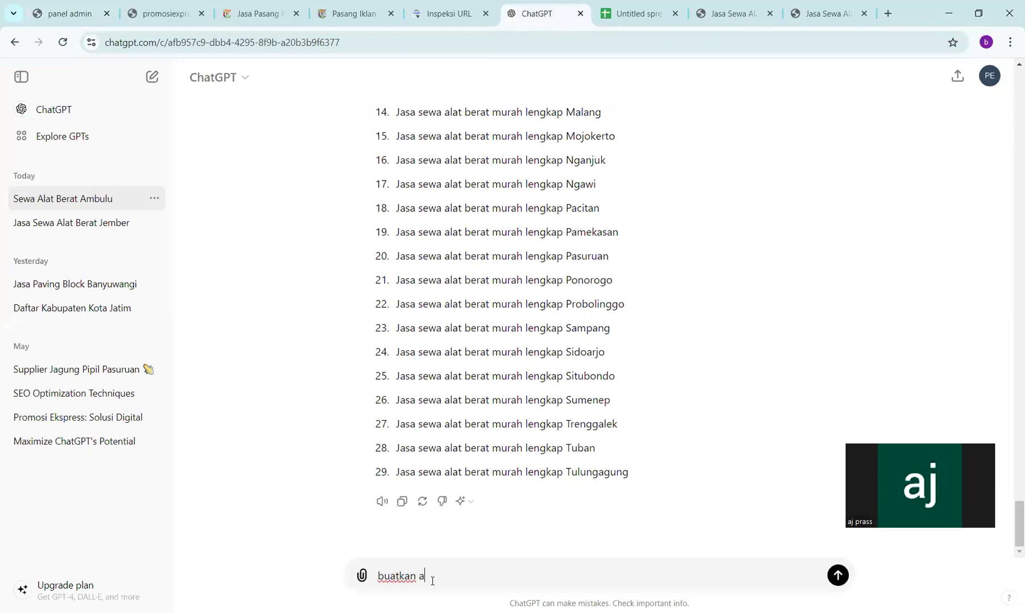
text(rtikel tentang jasa sewa alat berat mu)
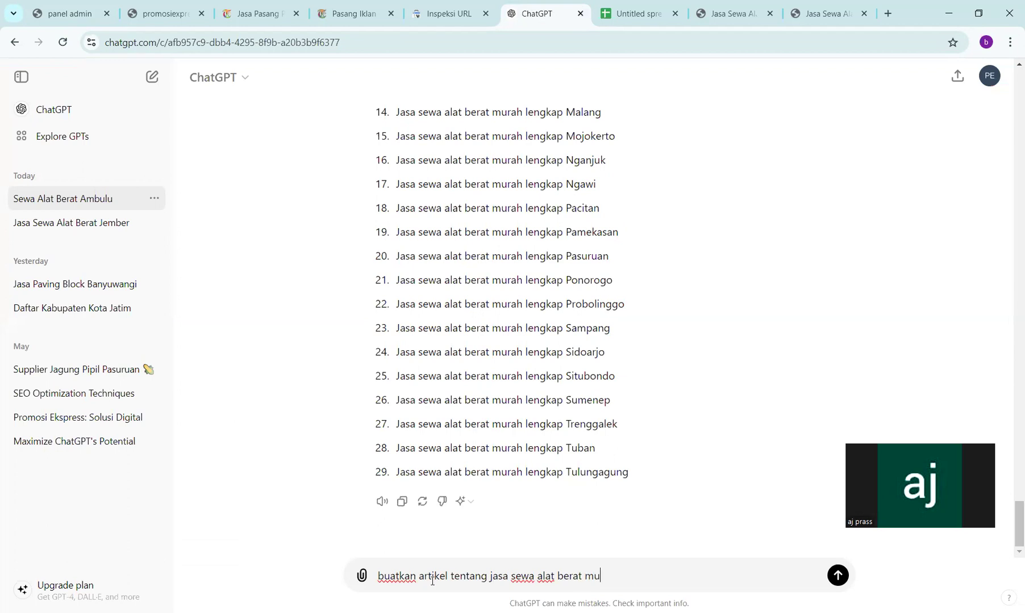
text(rah lengkap bangkalan)
key(Return)
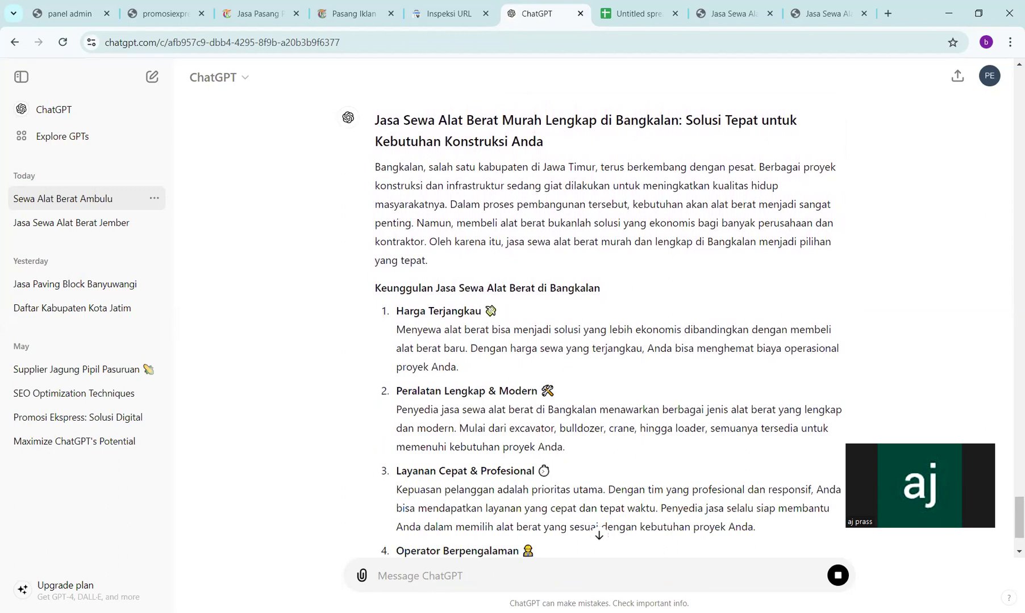
- Review the generated Bangkalan article and select the whole reply
scroll(326, 437, down, 3)
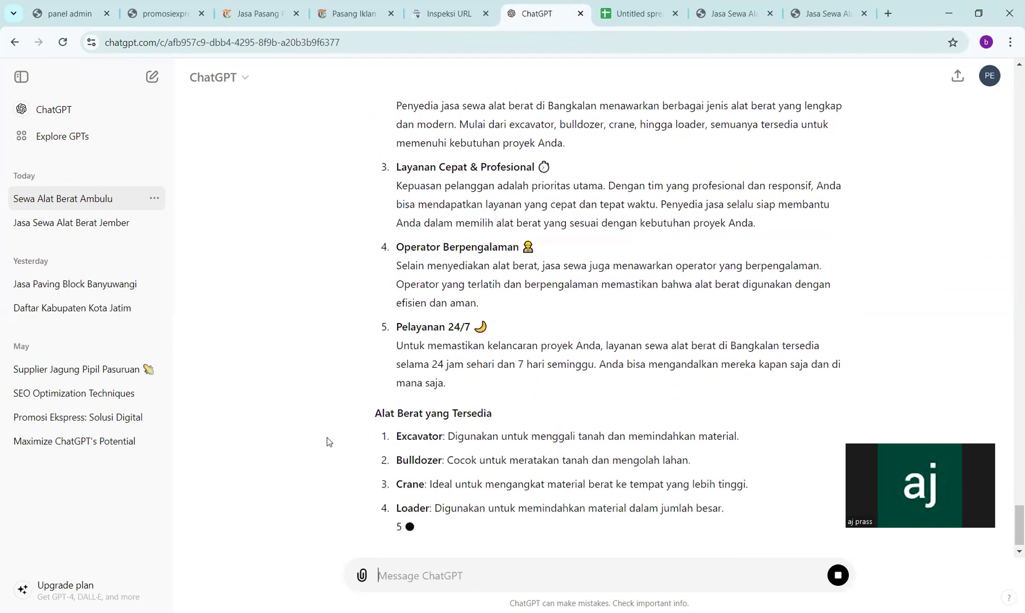
scroll(327, 442, up, 6)
scroll(326, 442, down, 6)
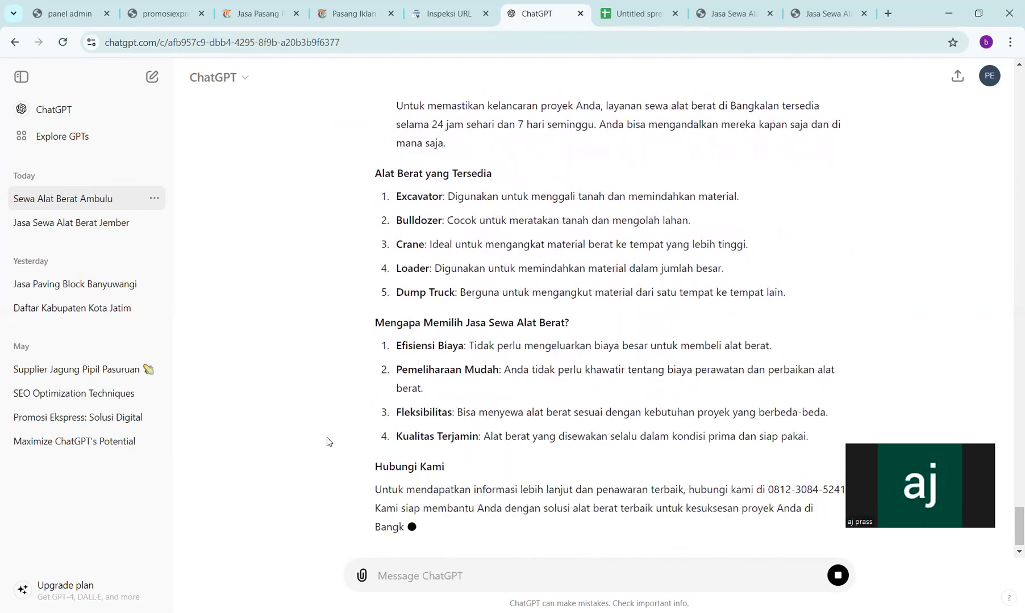
scroll(327, 438, up, 5)
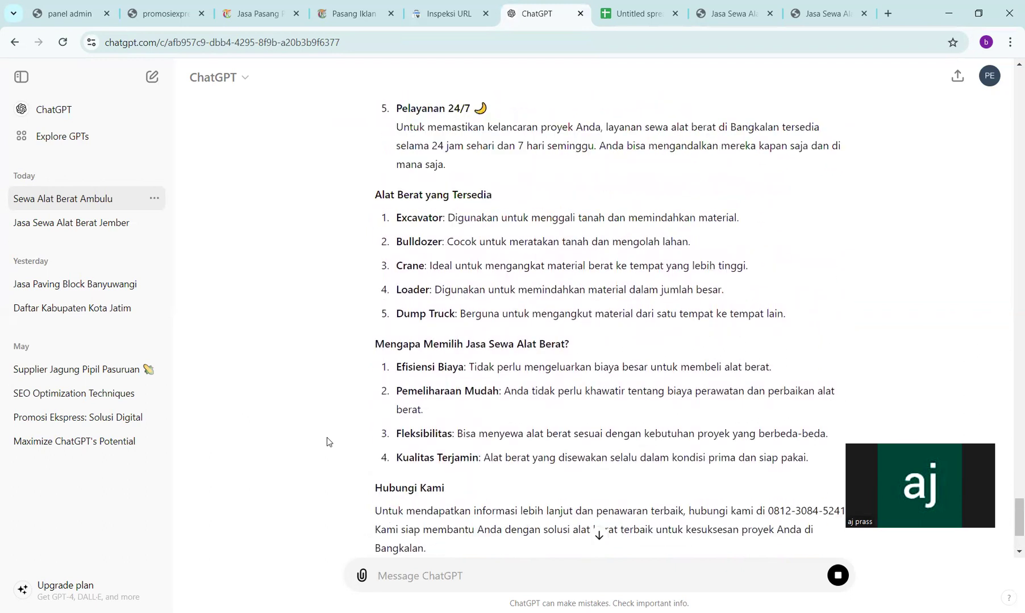
scroll(326, 437, up, 6)
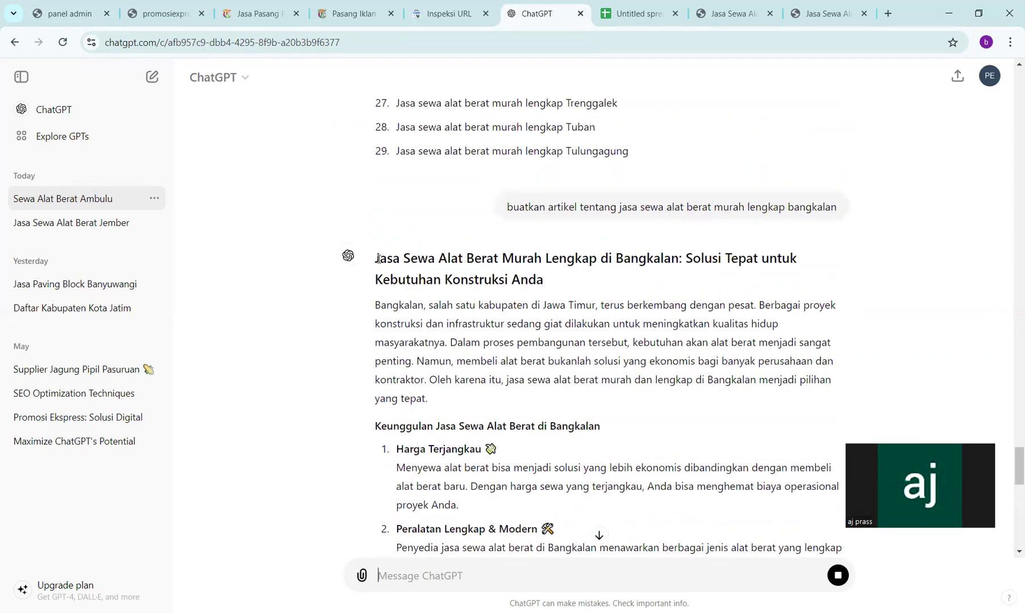
drag(377, 260, 493, 310)
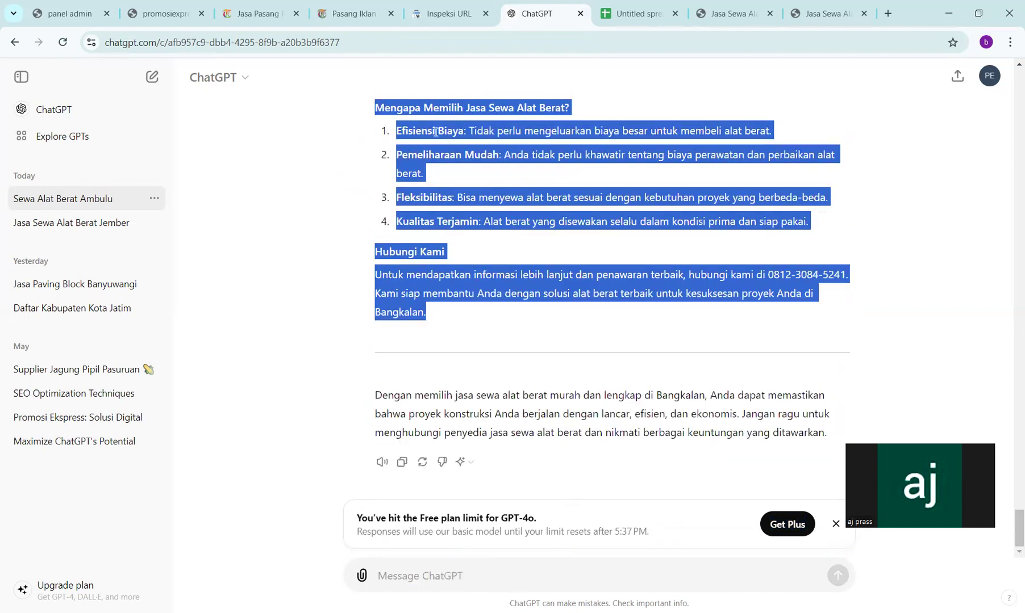
- Paste the Bangkalan article into the content editor and set its title to Comic Sans
click(68, 13)
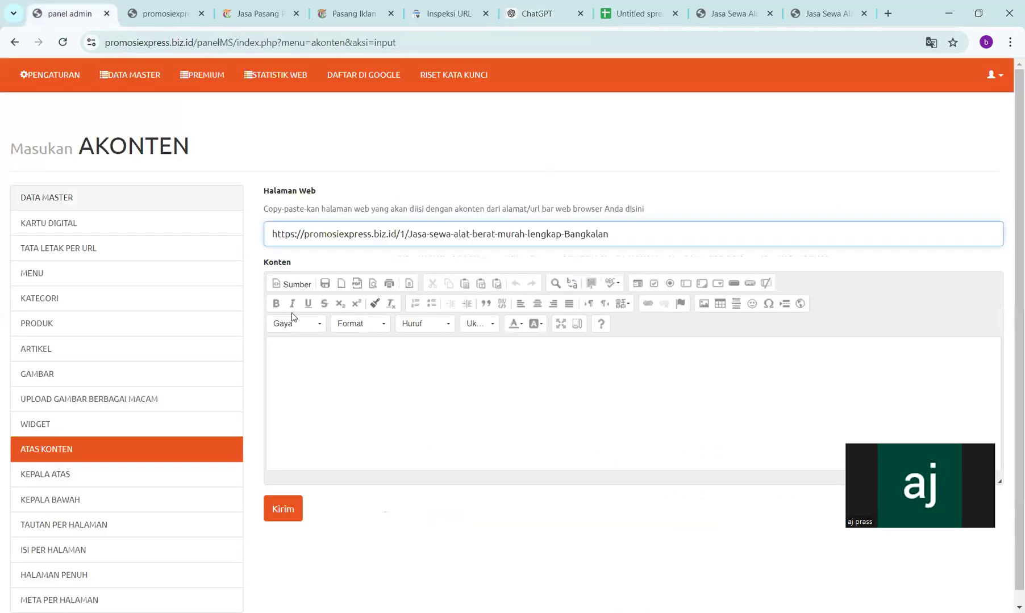
click(301, 367)
key(ctrl+v)
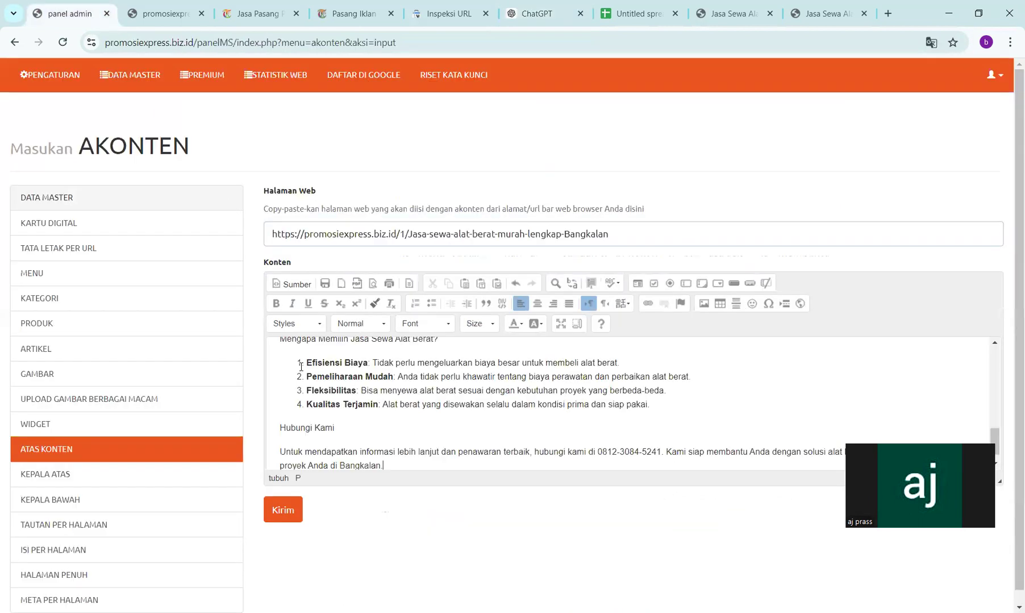
scroll(380, 379, up, 10)
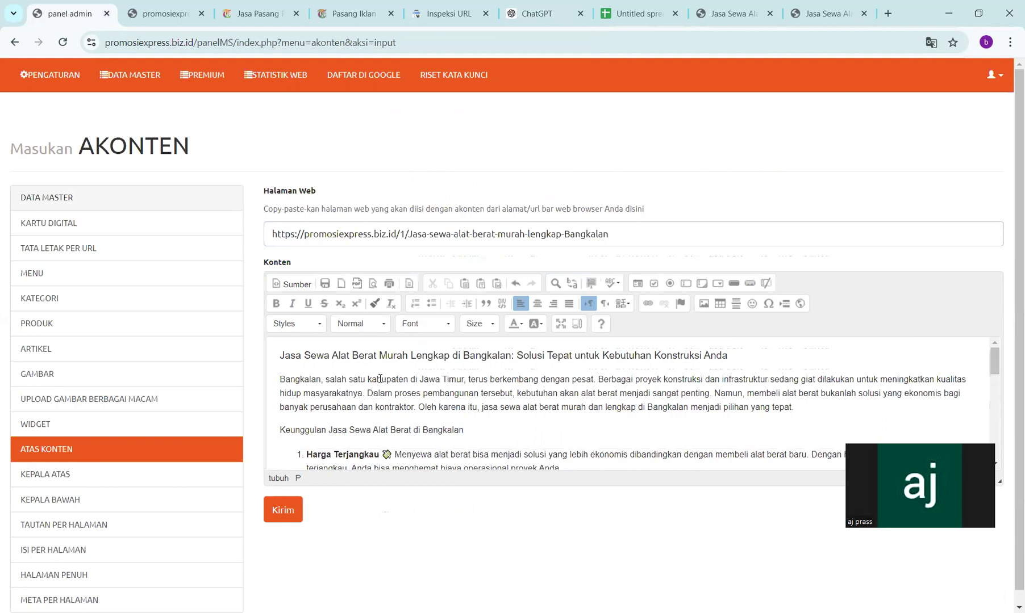
drag(278, 353, 744, 359)
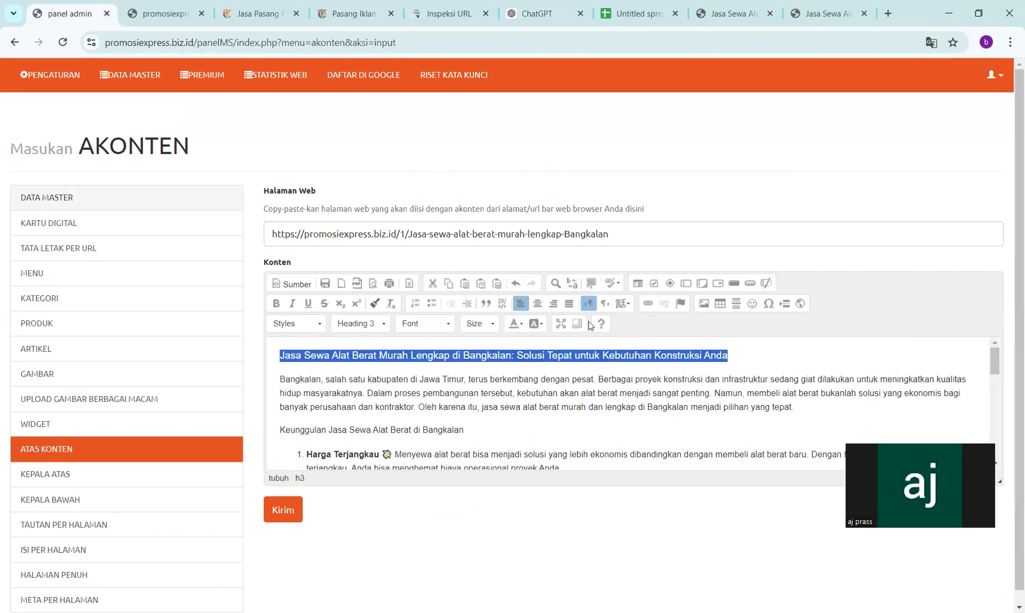
click(448, 325)
click(437, 390)
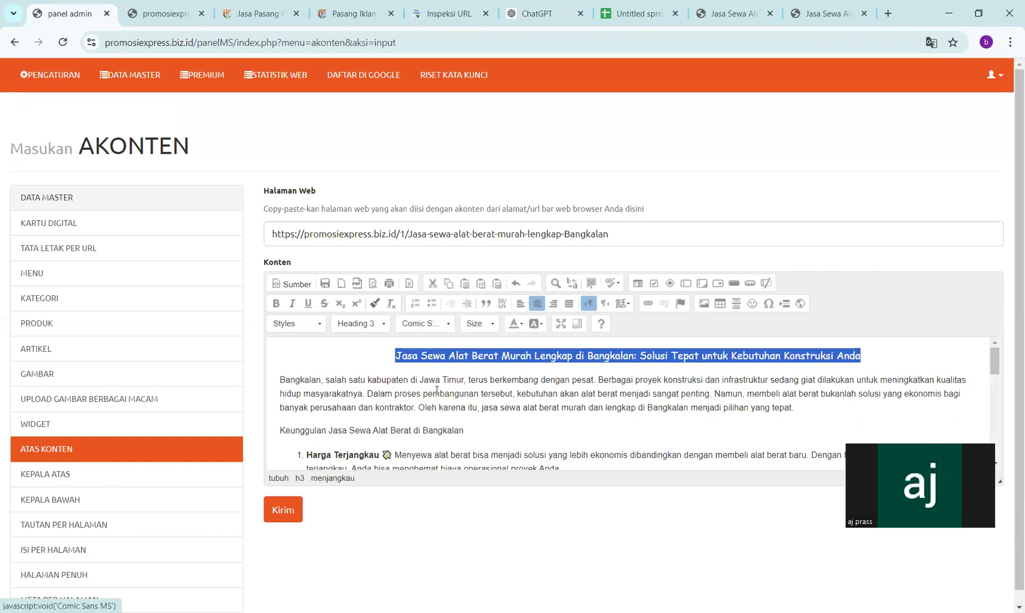
- Add 'seowa' and 'se' placeholder lines after the intro paragraph and save the entry
click(470, 379)
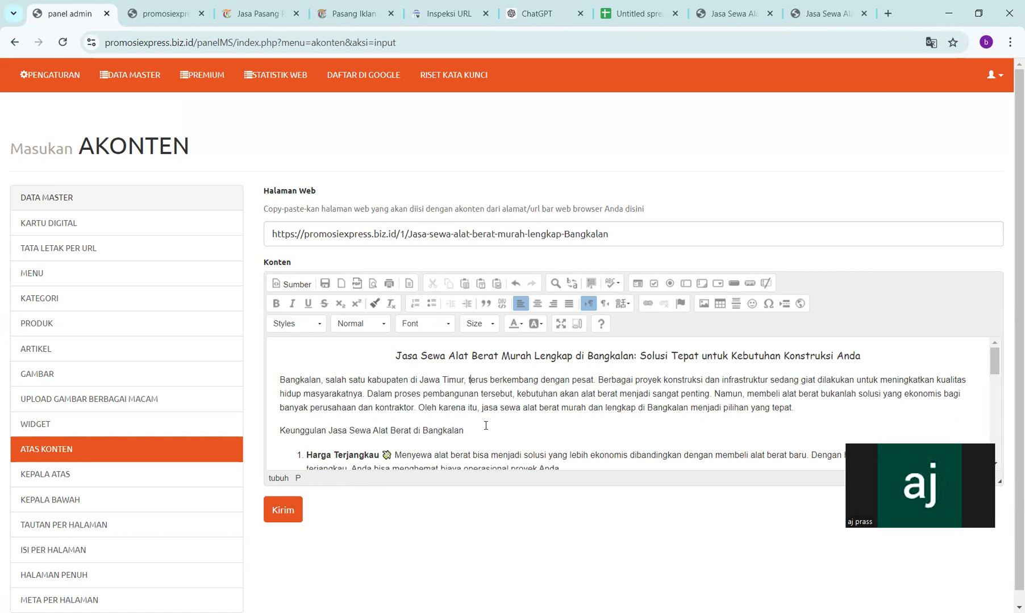
scroll(354, 427, down, 1)
scroll(354, 427, up, 1)
key(Return)
text(seowa)
key(Return)
key(Return)
text(seodenai)
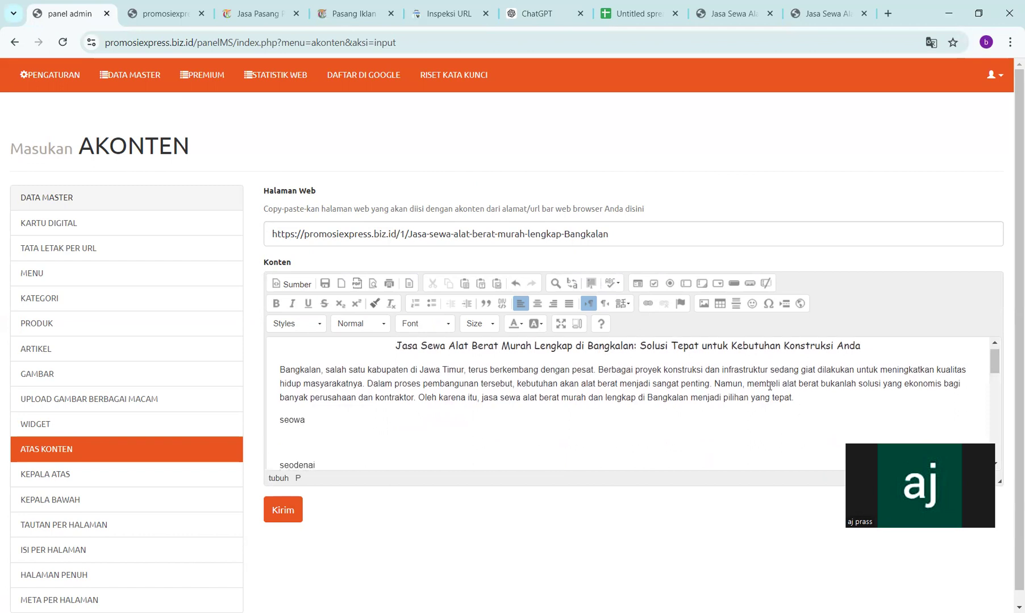
click(273, 514)
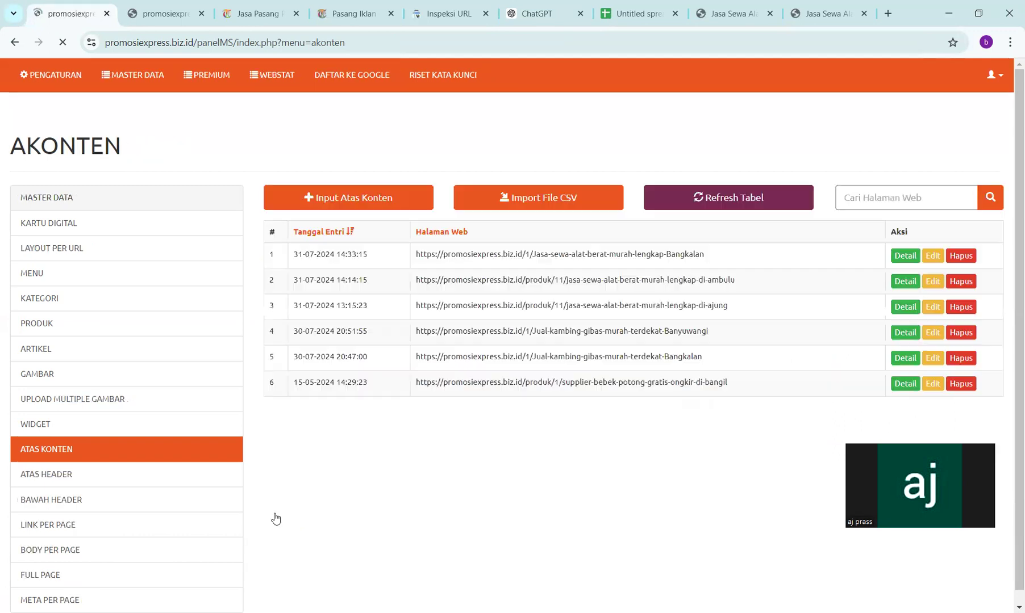
click(733, 6)
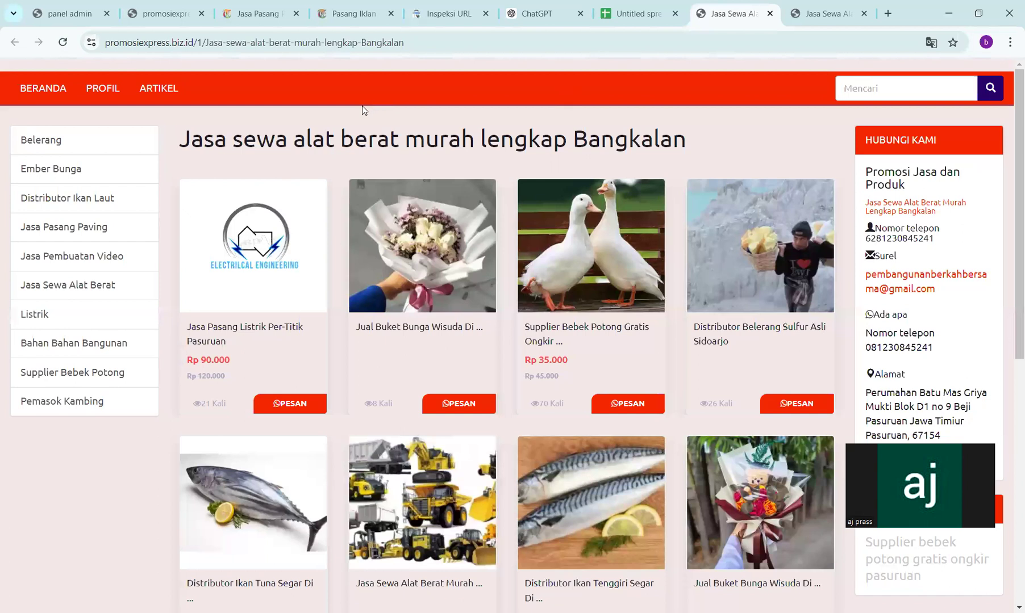
click(68, 50)
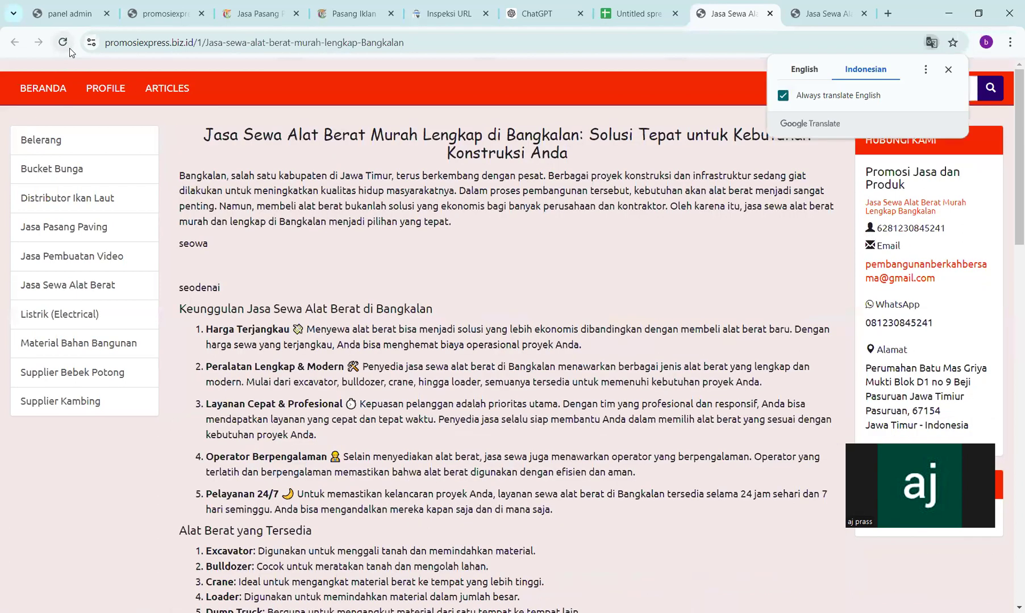
scroll(490, 327, down, 7)
scroll(489, 327, up, 5)
scroll(489, 327, up, 2)
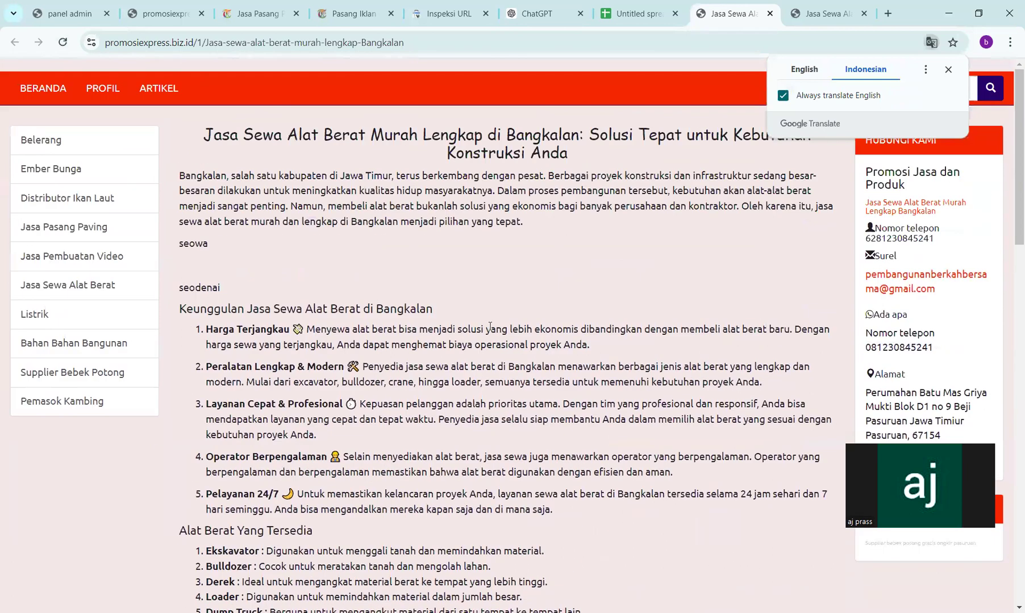
click(62, 42)
scroll(321, 205, down, 10)
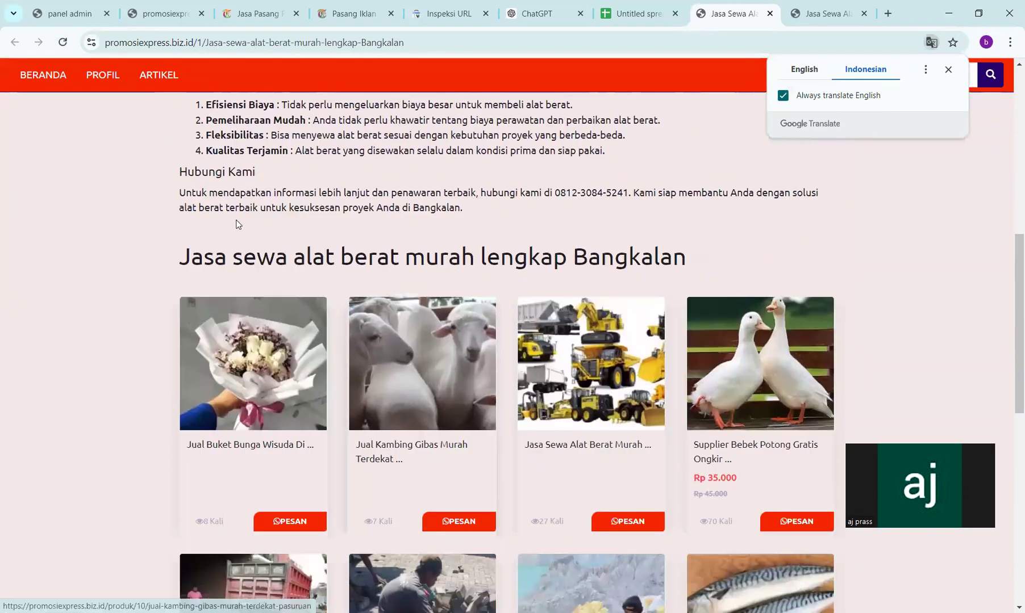
click(63, 41)
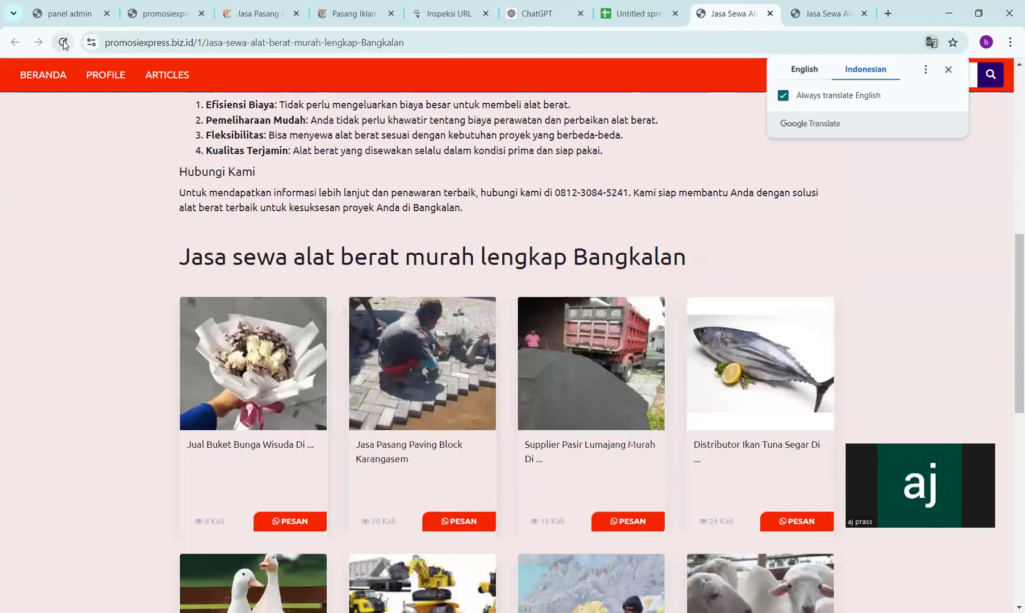
click(62, 42)
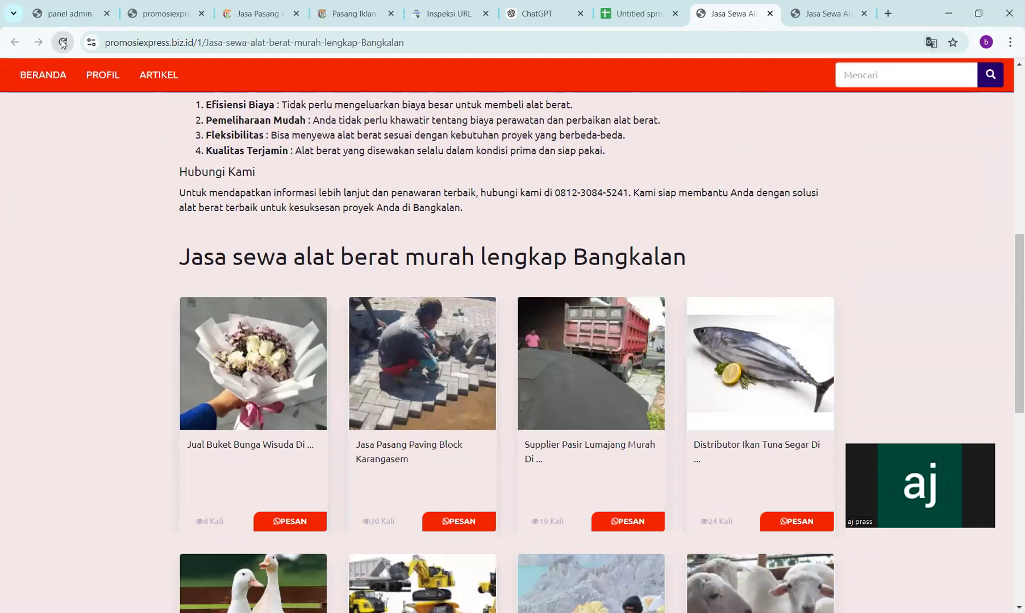
scroll(442, 242, up, 10)
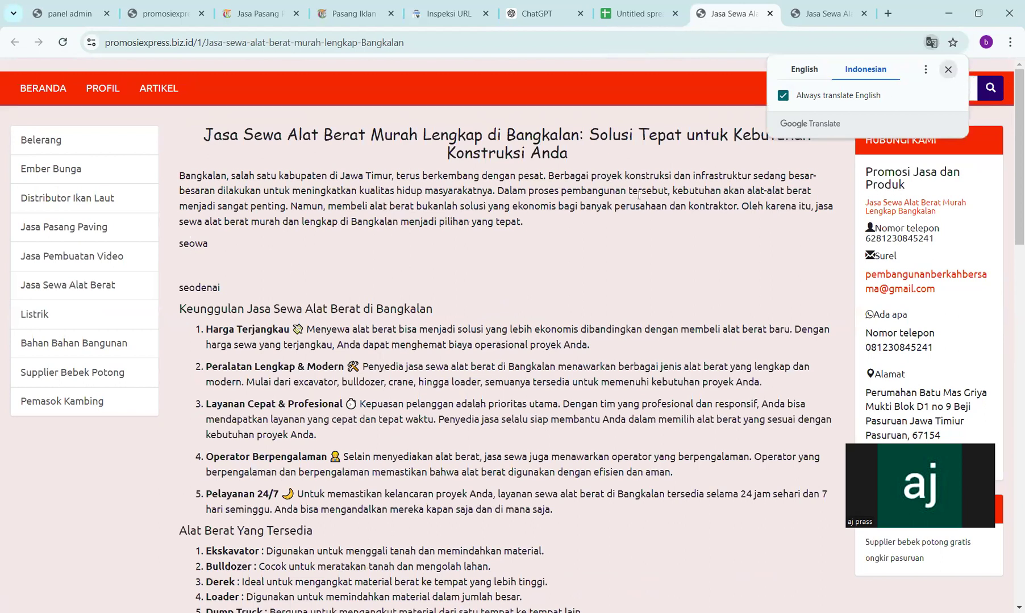
click(83, 22)
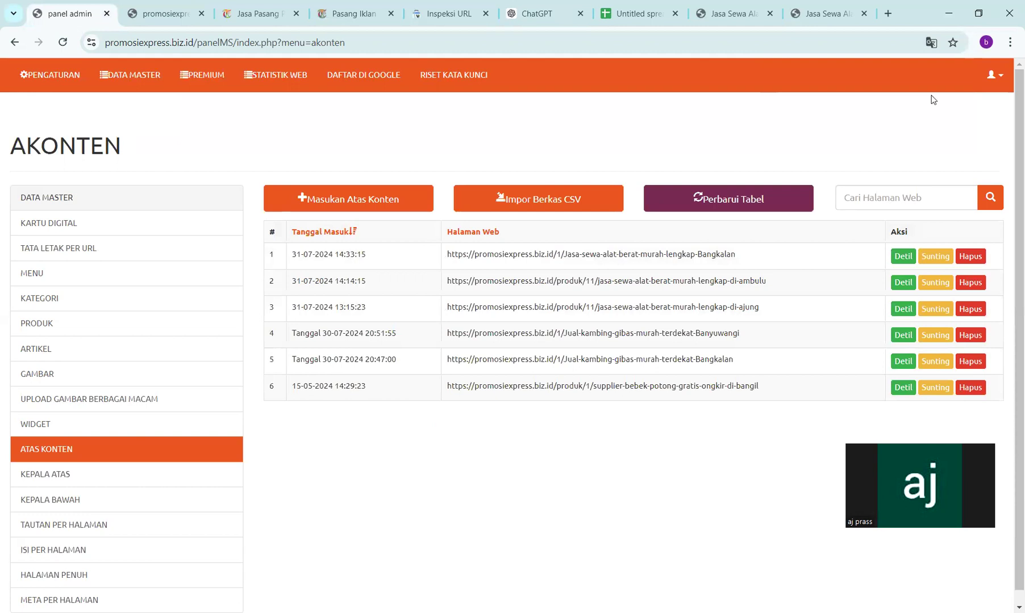
- Edit the Bangkalan entry to delete the seowa and seodenai lines, then resave it
click(943, 259)
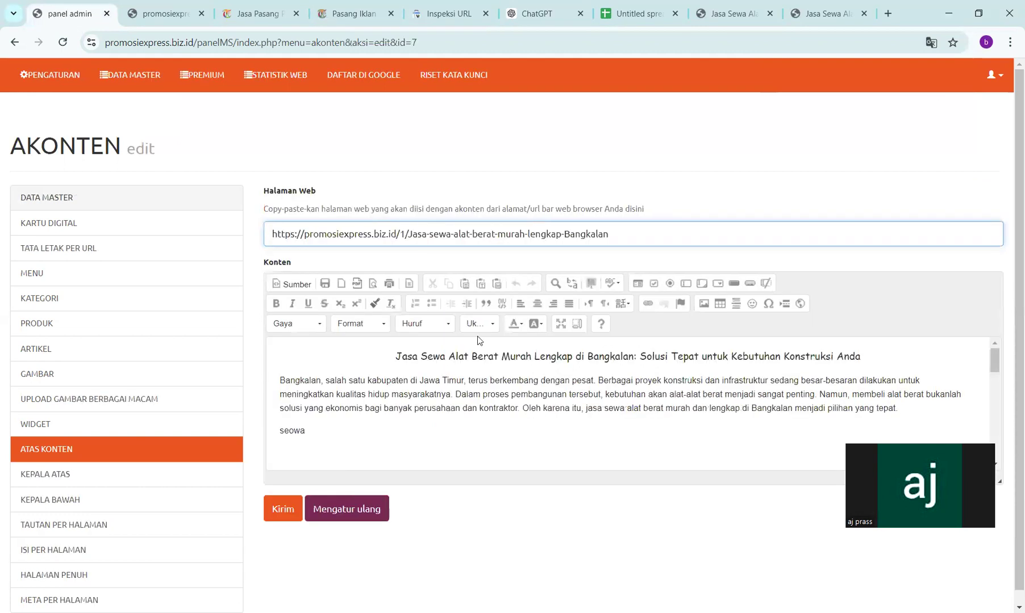
scroll(348, 458, down, 1)
click(320, 418)
key(BackSpace)
key(BackSpace)
key(BackSpace)
key(BackSpace)
key(BackSpace)
key(BackSpace)
key(BackSpace)
key(BackSpace)
key(BackSpace)
key(BackSpace)
key(BackSpace)
key(BackSpace)
key(BackSpace)
key(BackSpace)
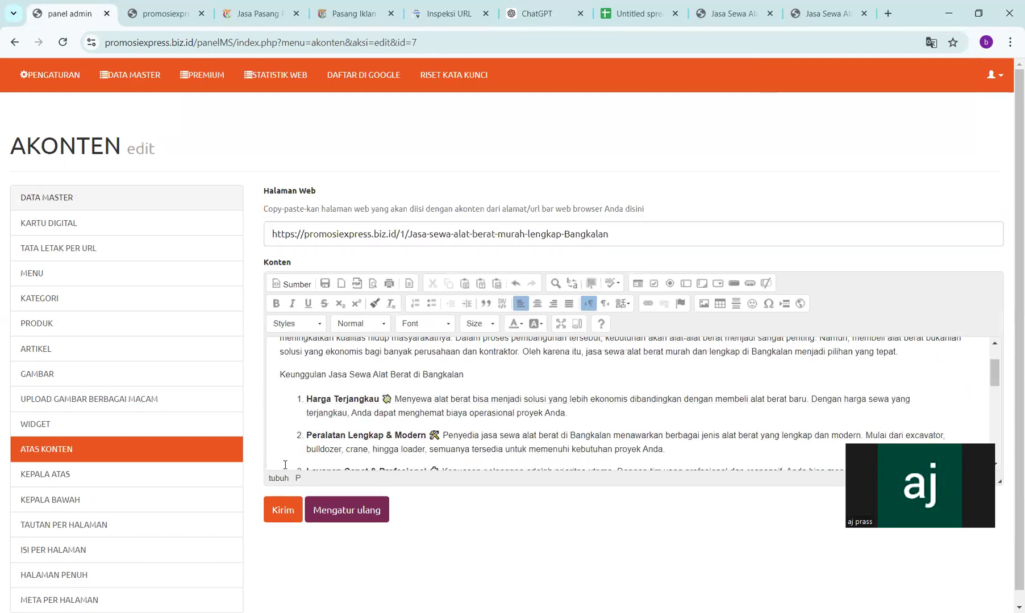
click(273, 514)
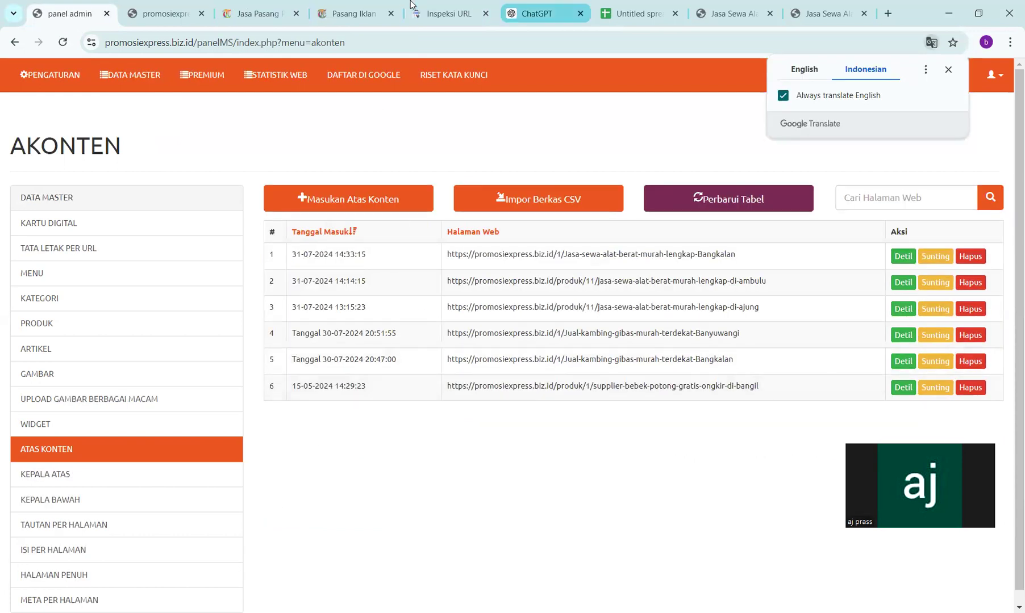
click(732, 13)
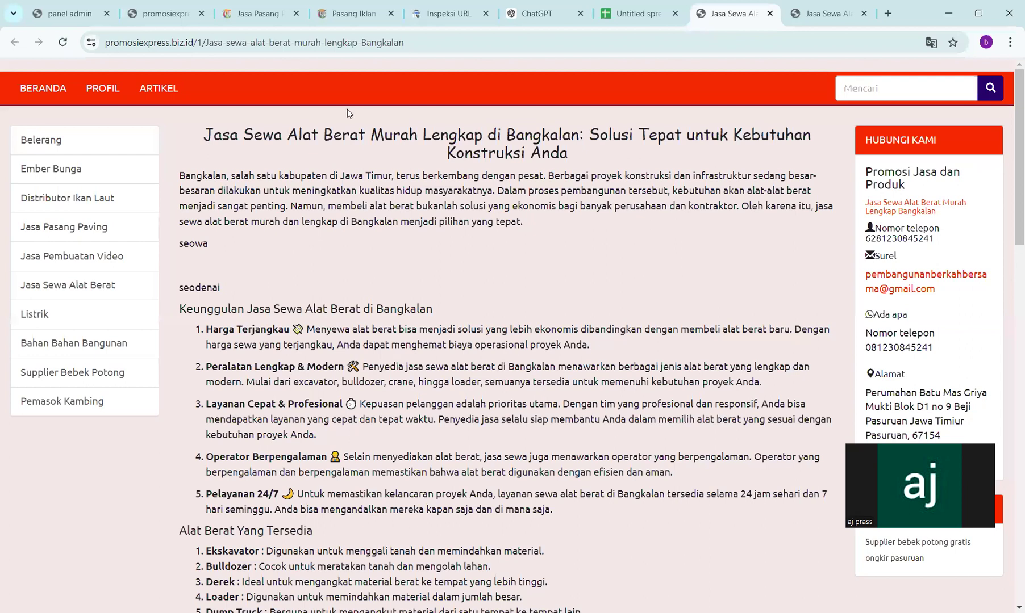
- Reload the Bangkalan page to verify the cleaned article and try the Belerang Sulfur product link
click(63, 42)
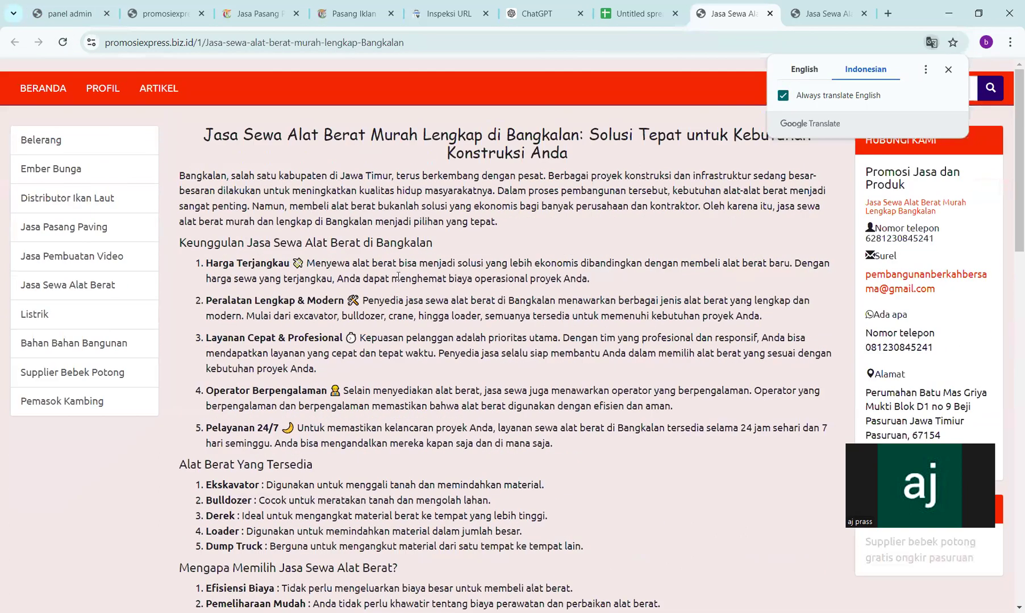
scroll(579, 424, down, 5)
scroll(579, 423, down, 2)
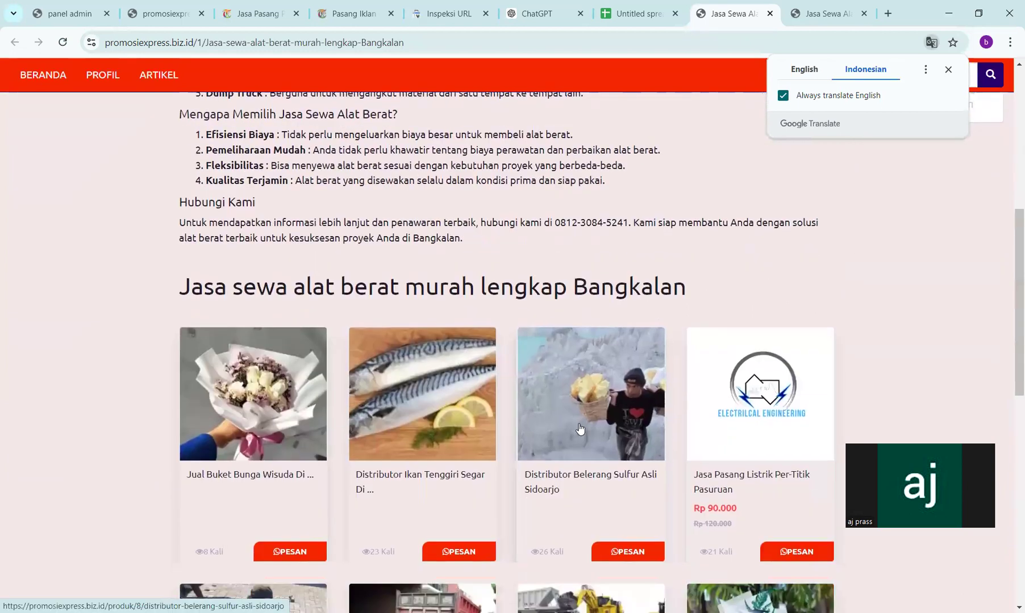
click(579, 424)
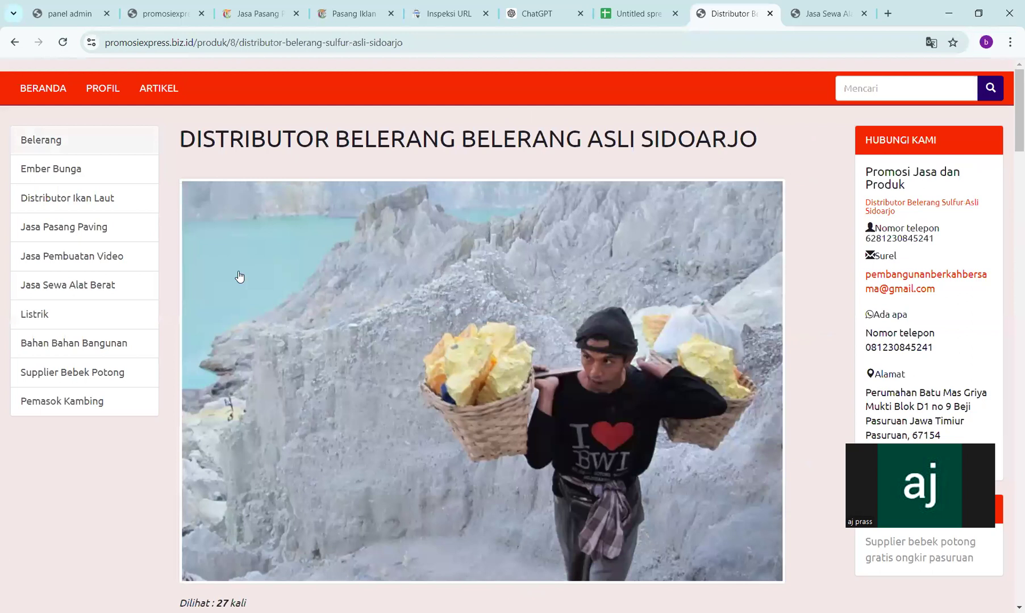
click(14, 42)
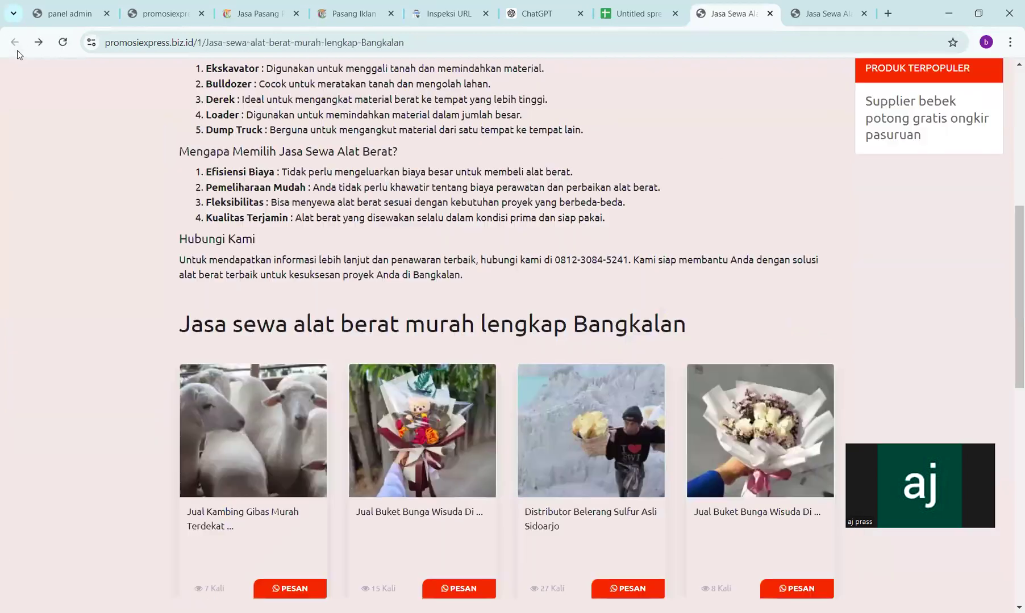
scroll(467, 246, up, 7)
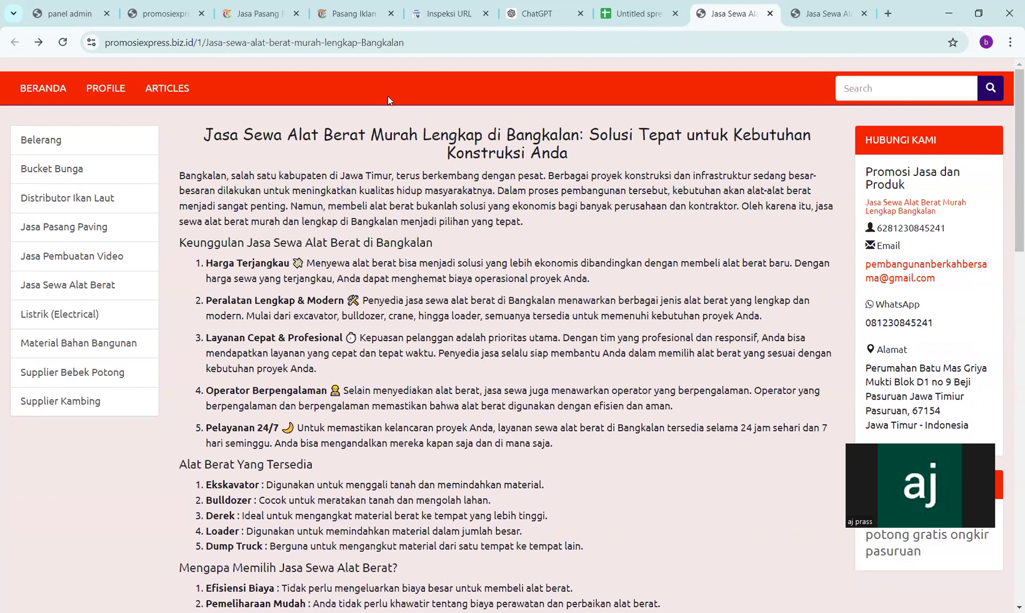
key(ctrl+Page_Up)
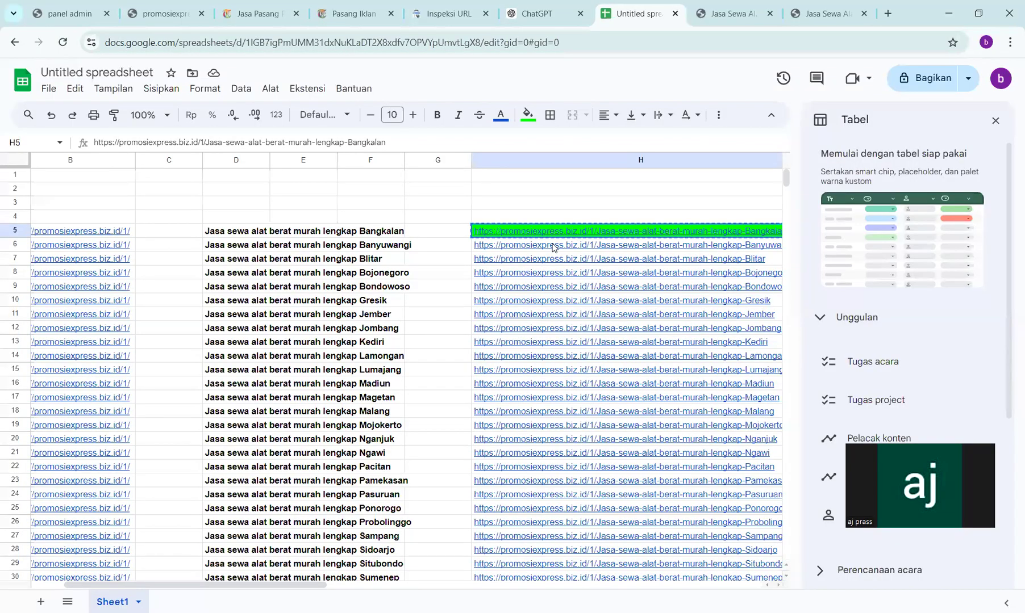
- Open the Banyuwangi rental page from the link in cell H6
click(558, 248)
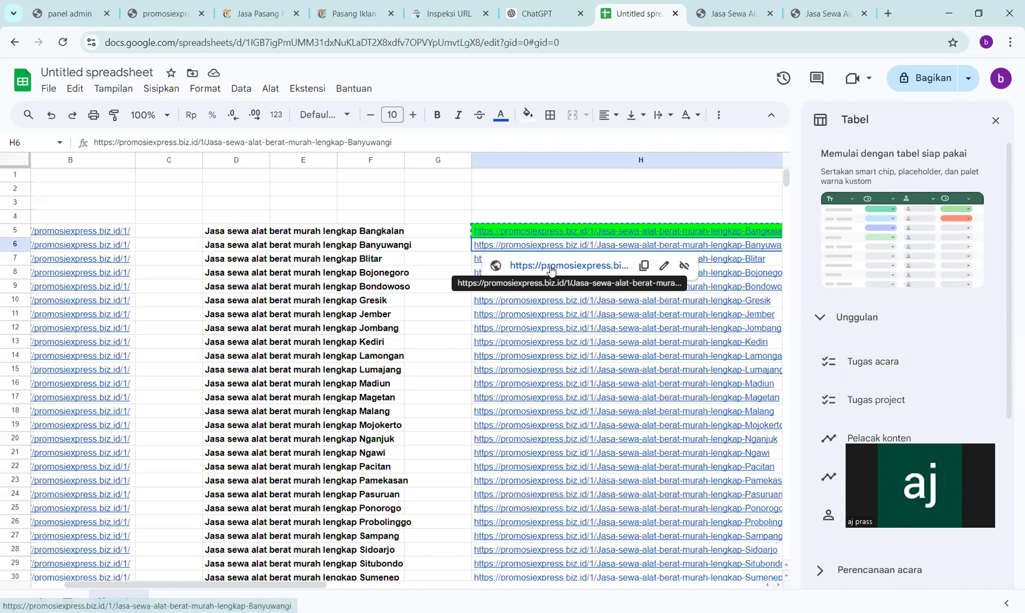
click(550, 267)
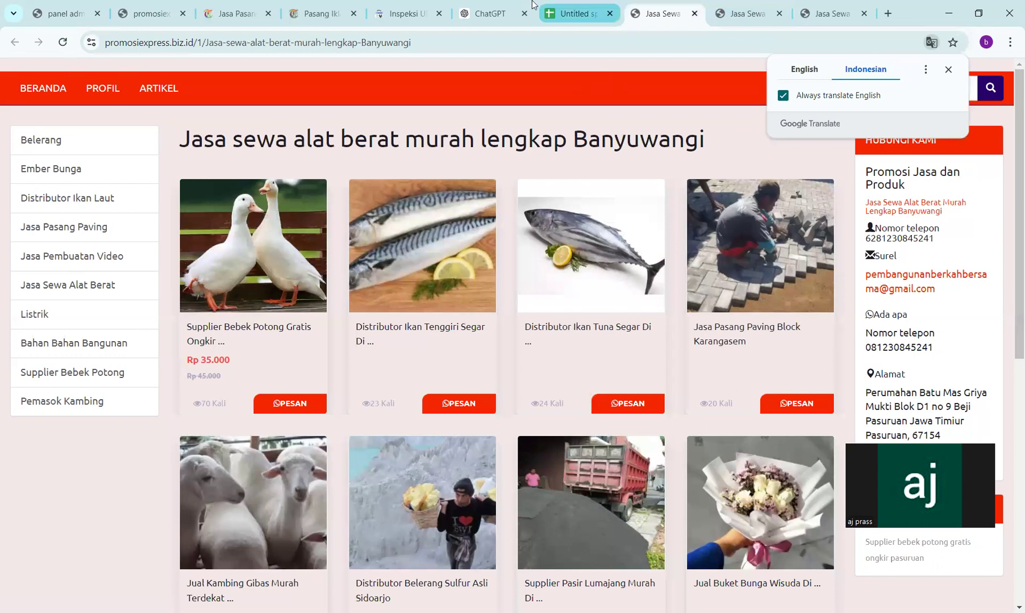
click(511, 7)
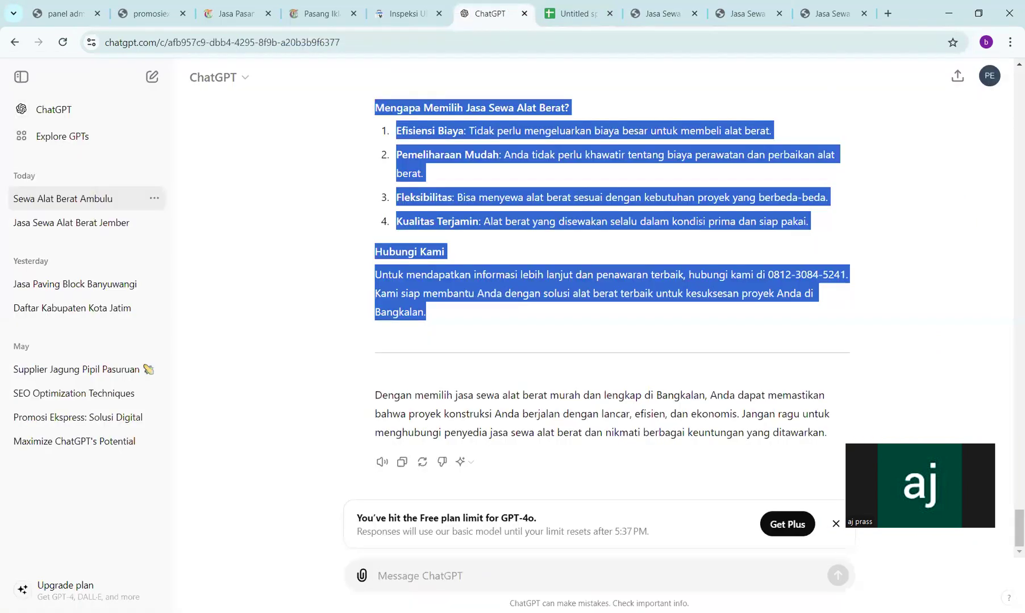
- Begin a ChatGPT prompt 'buatkan headline penawaran tentang jasa sewa al', undoing a stray paste
click(612, 335)
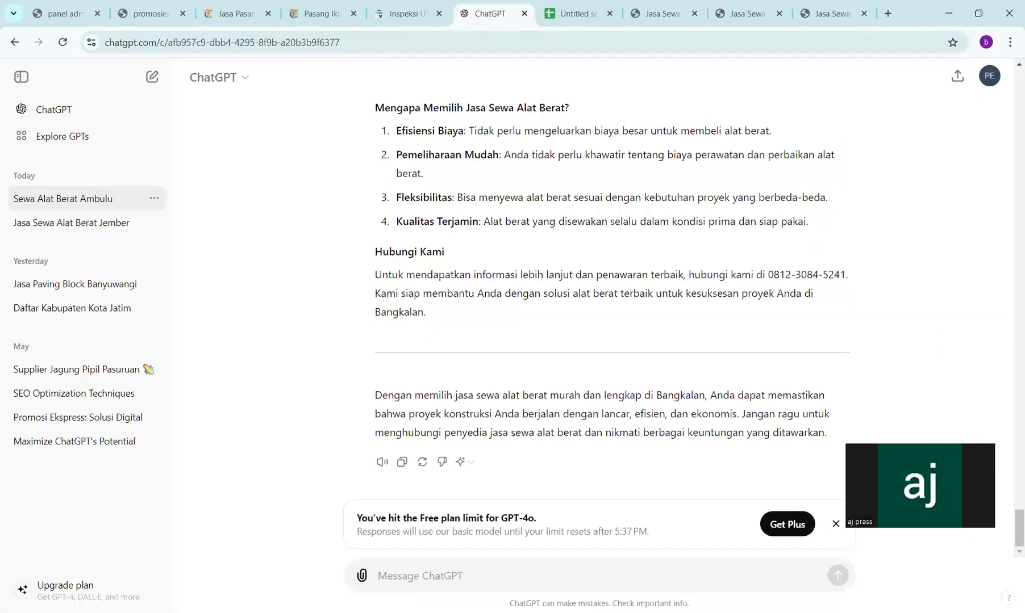
text(buatkan )
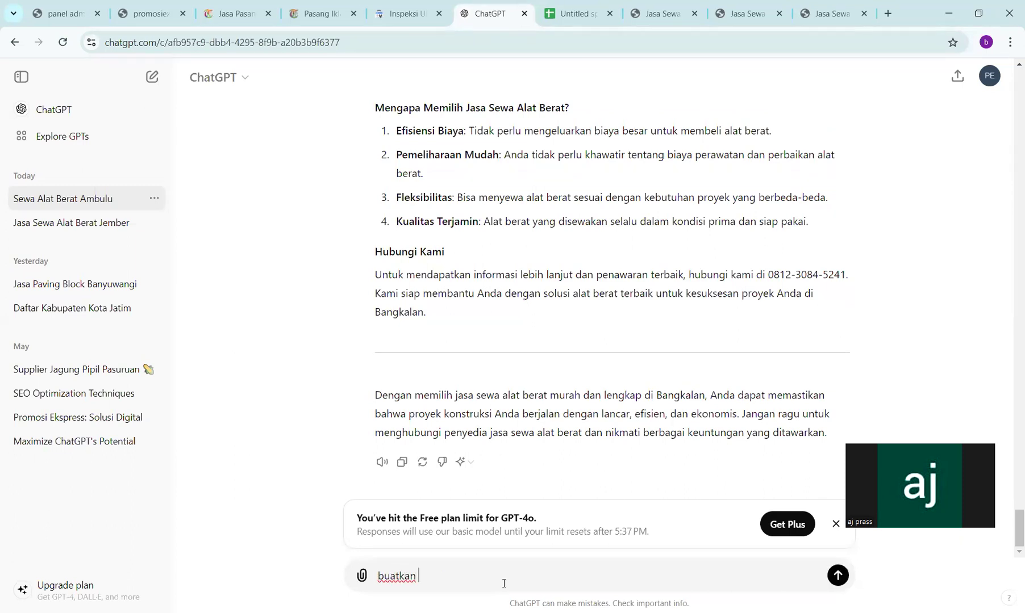
text(headline penawaran tentang)
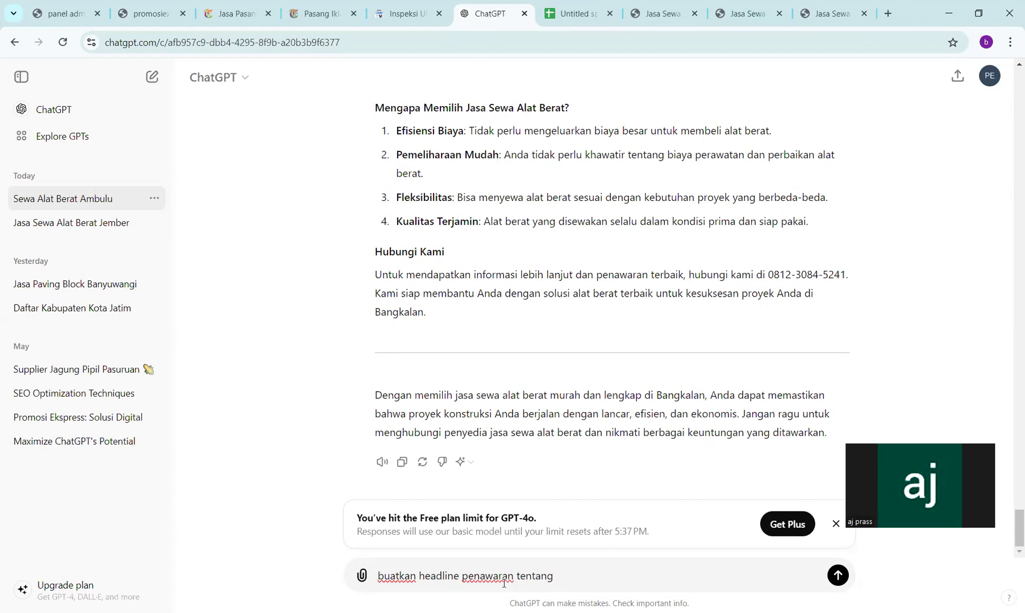
key(ctrl+z)
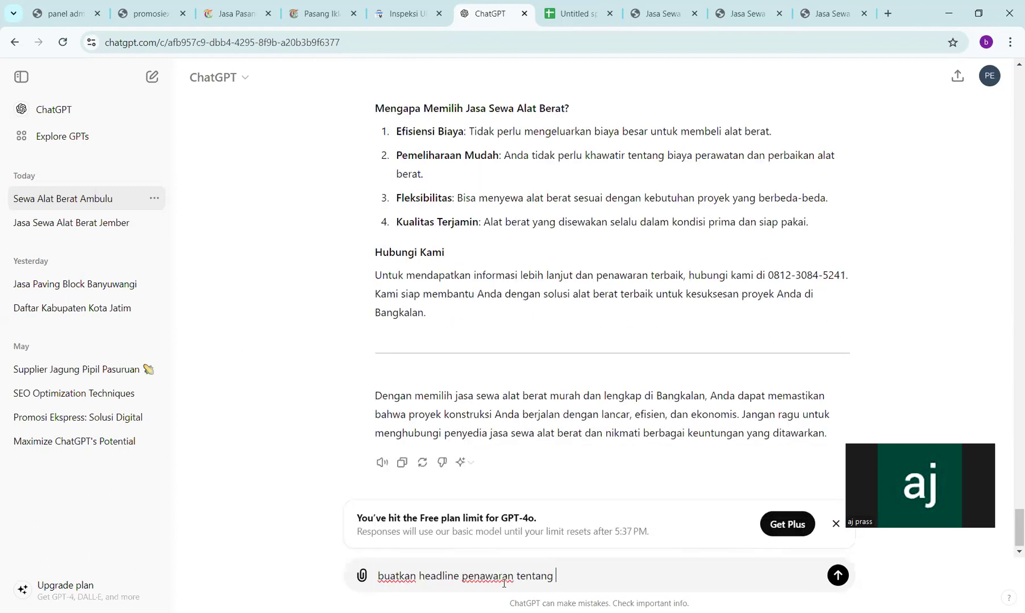
text(jasa)
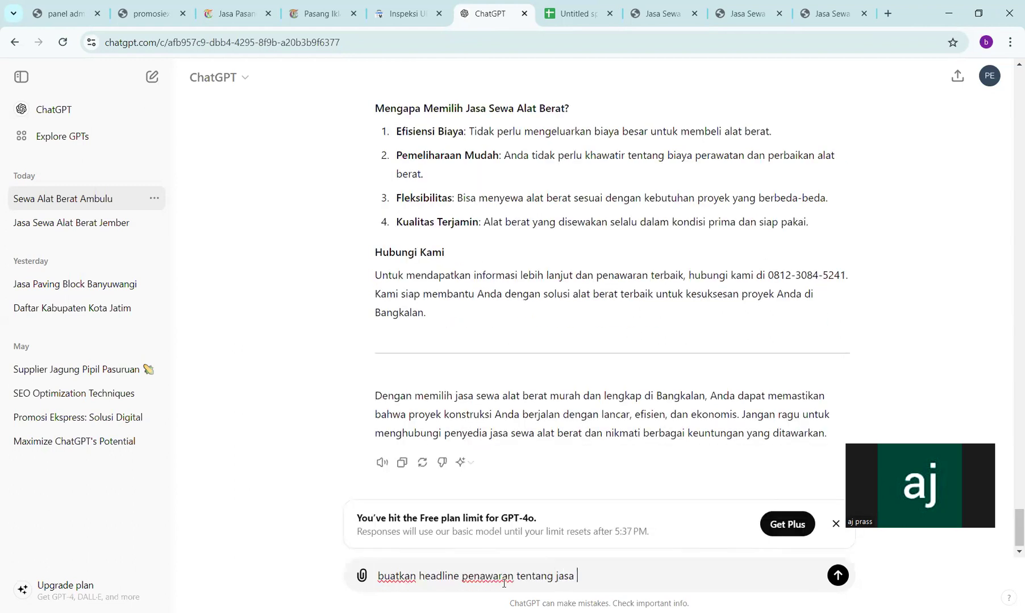